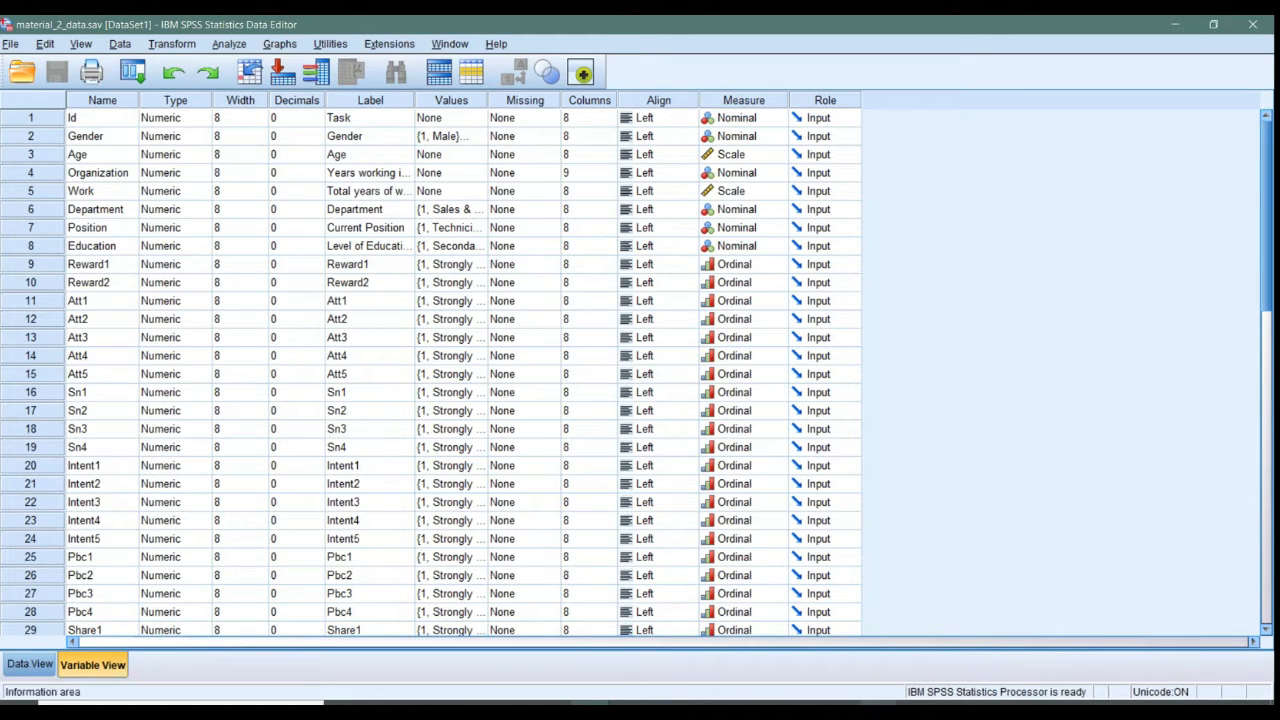
Switch to the presentation and view the Research Model and Factor Analysis - Command slides.
{"action": "left_click", "coordinate": [880, 711]}
{"action": "left_click", "coordinate": [950, 655]}
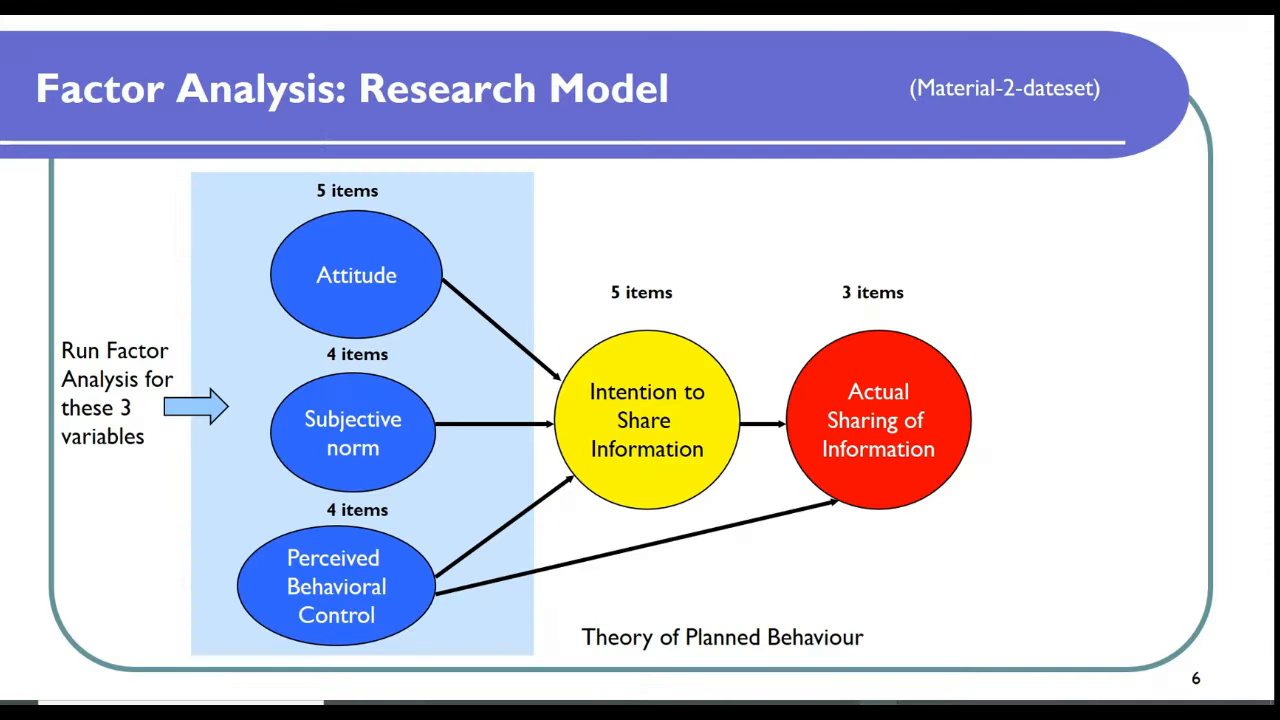
{"action": "key", "text": "Right"}
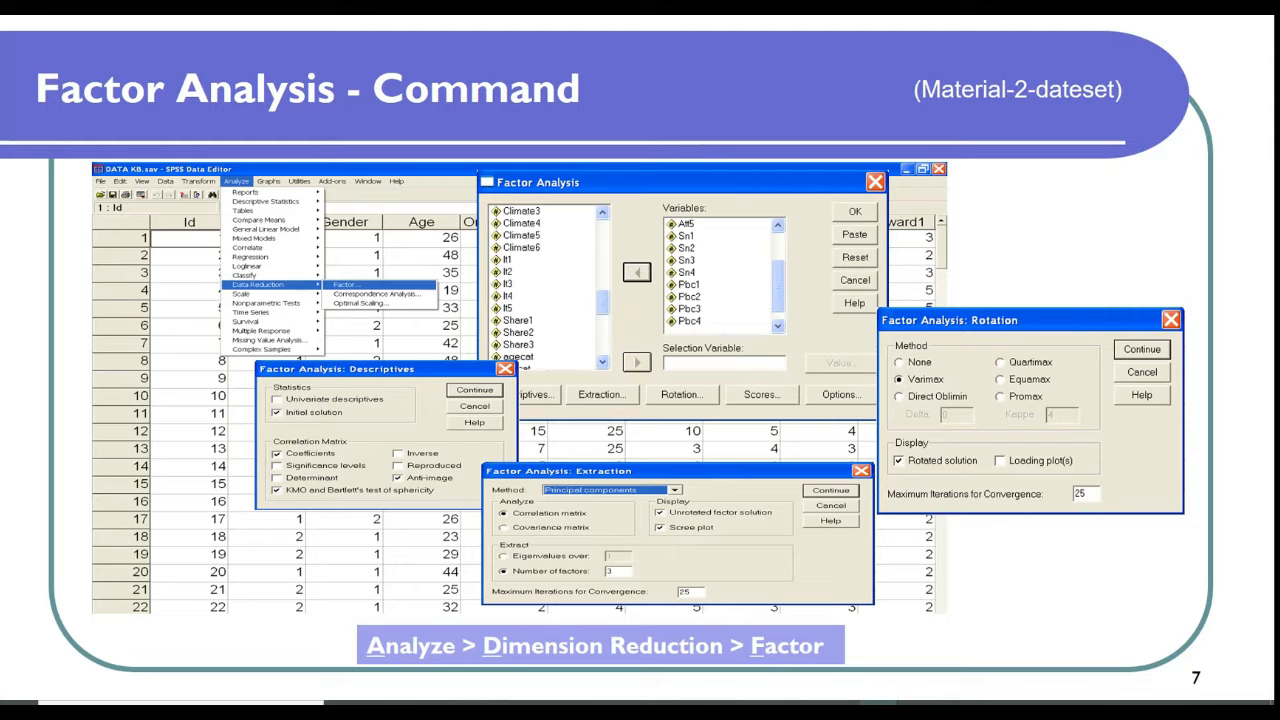
Return to the material_2_data.sav data editor in SPSS and start a dimension reduction Factor Analysis.
{"action": "mouse_move", "coordinate": [589, 703]}
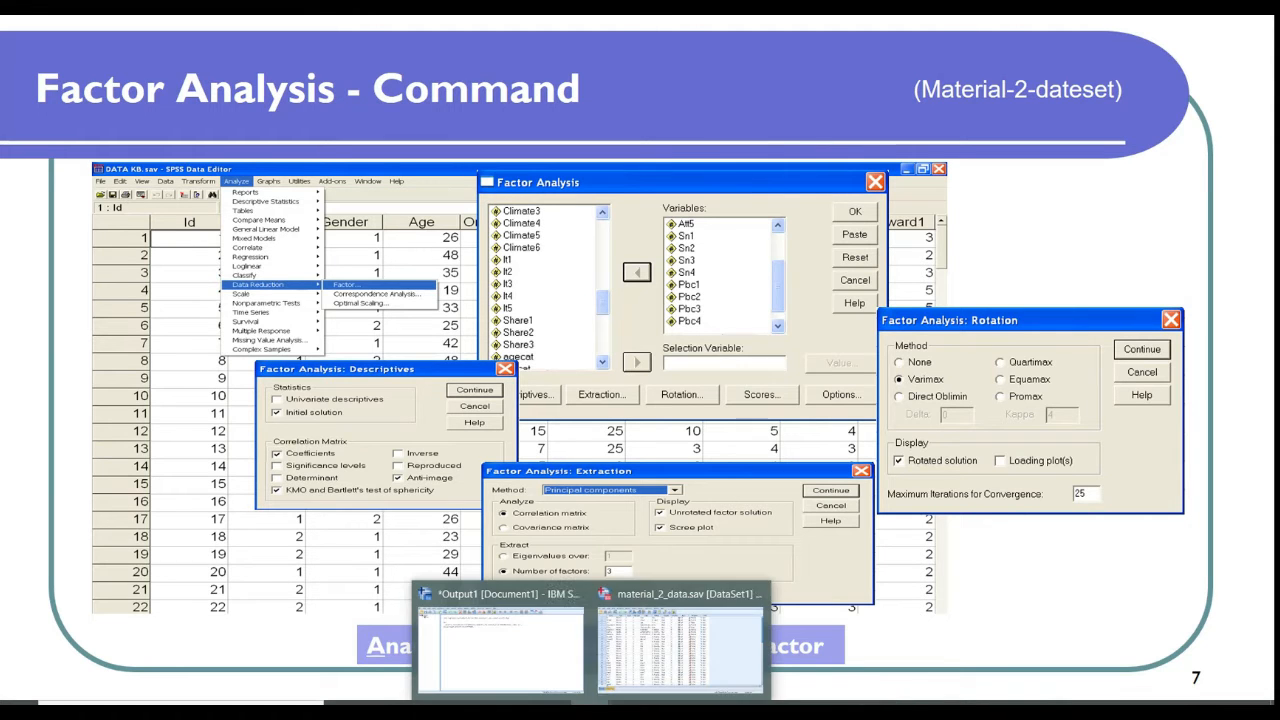
{"action": "left_click", "coordinate": [612, 670]}
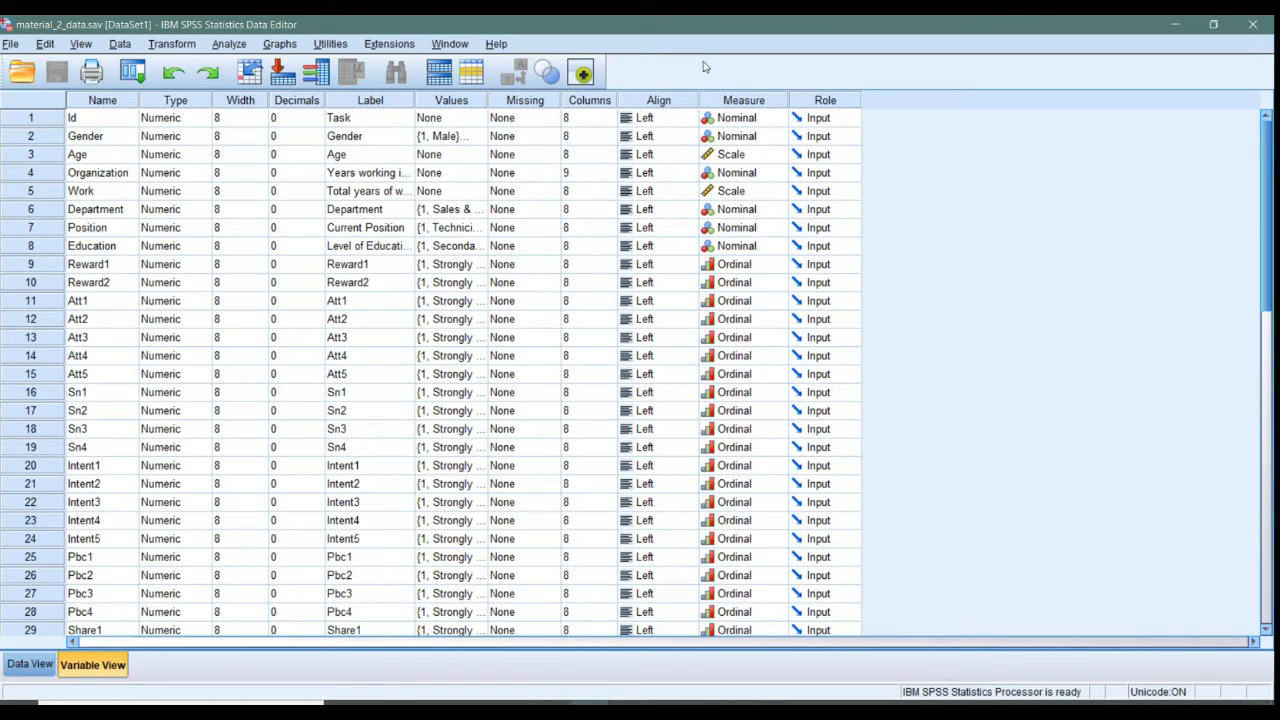
{"action": "left_click", "coordinate": [229, 45]}
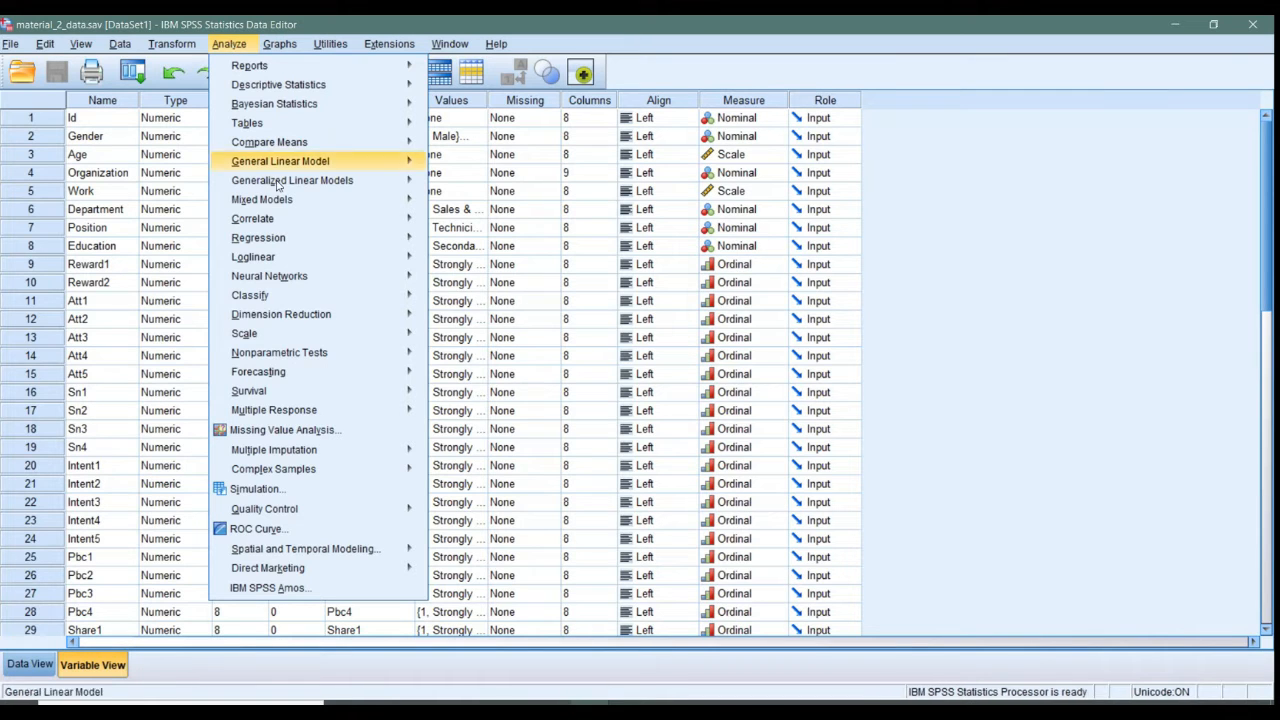
{"action": "mouse_move", "coordinate": [326, 318]}
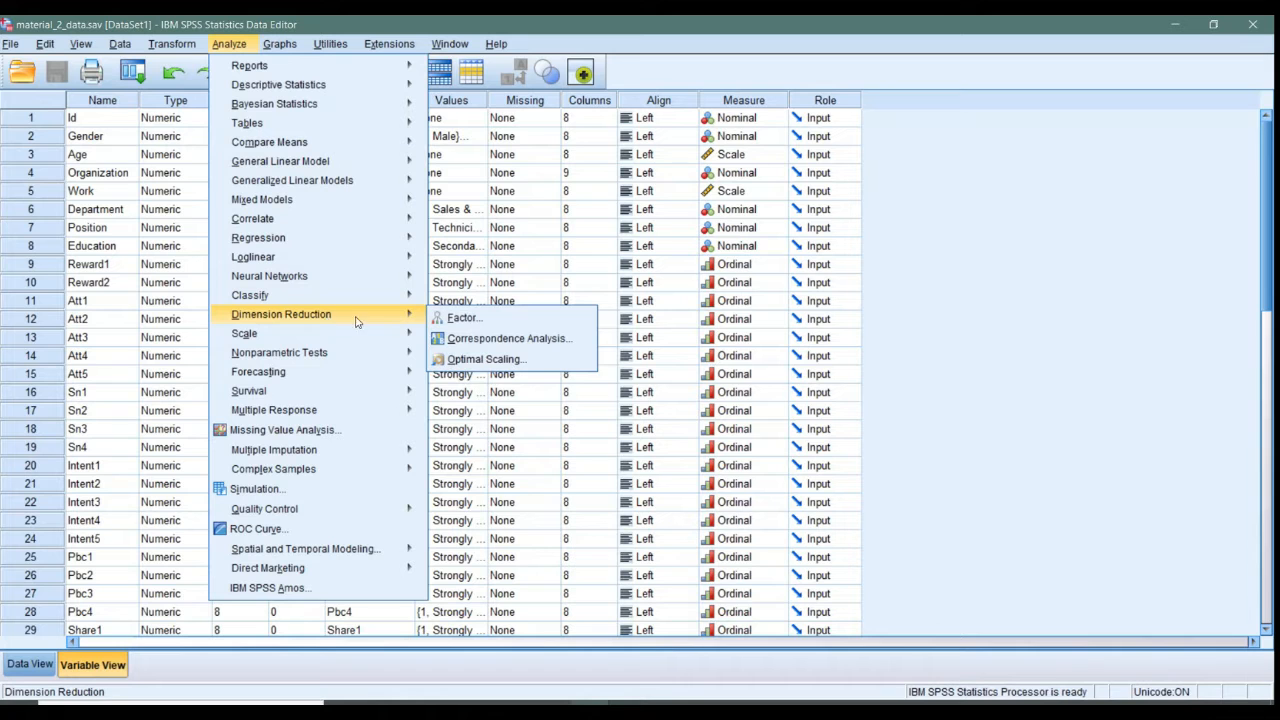
{"action": "left_click", "coordinate": [449, 318]}
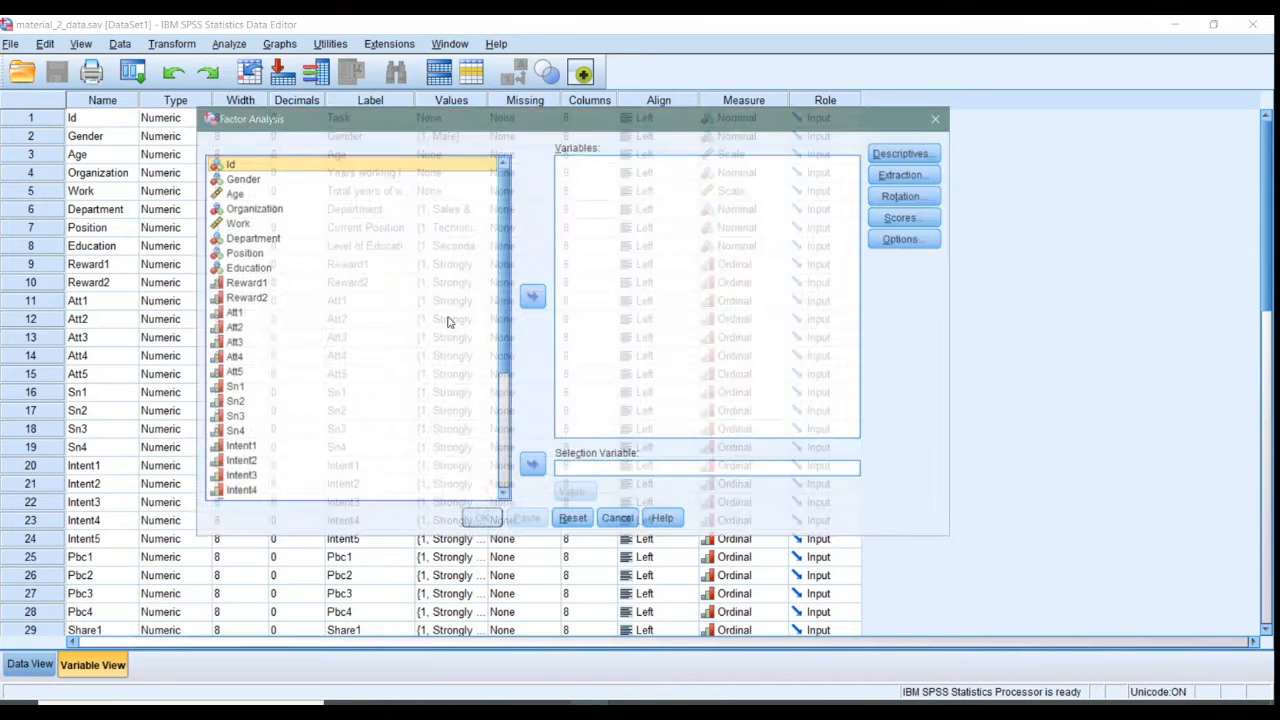
{"action": "left_click_drag", "start_coordinate": [528, 118], "coordinate": [590, 132]}
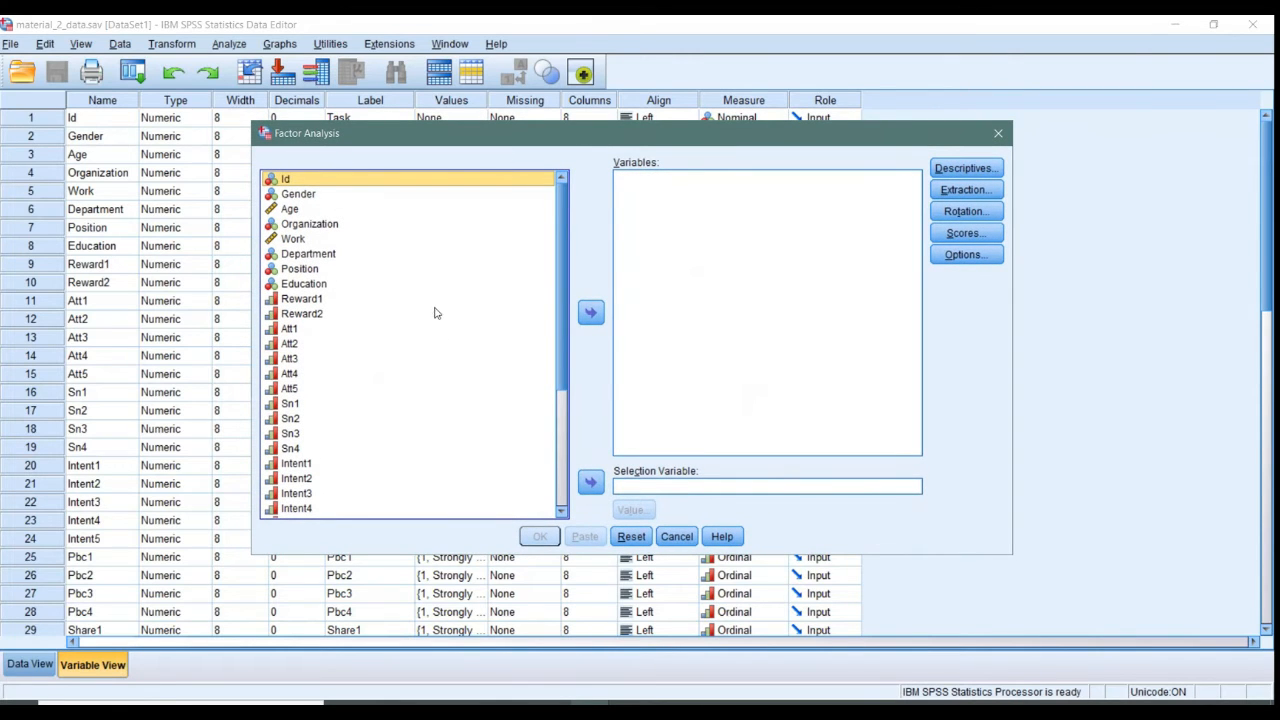
{"action": "mouse_move", "coordinate": [470, 142]}
{"action": "left_mouse_down"}
{"action": "mouse_move", "coordinate": [507, 140]}
{"action": "mouse_move", "coordinate": [464, 131]}
{"action": "left_mouse_up"}
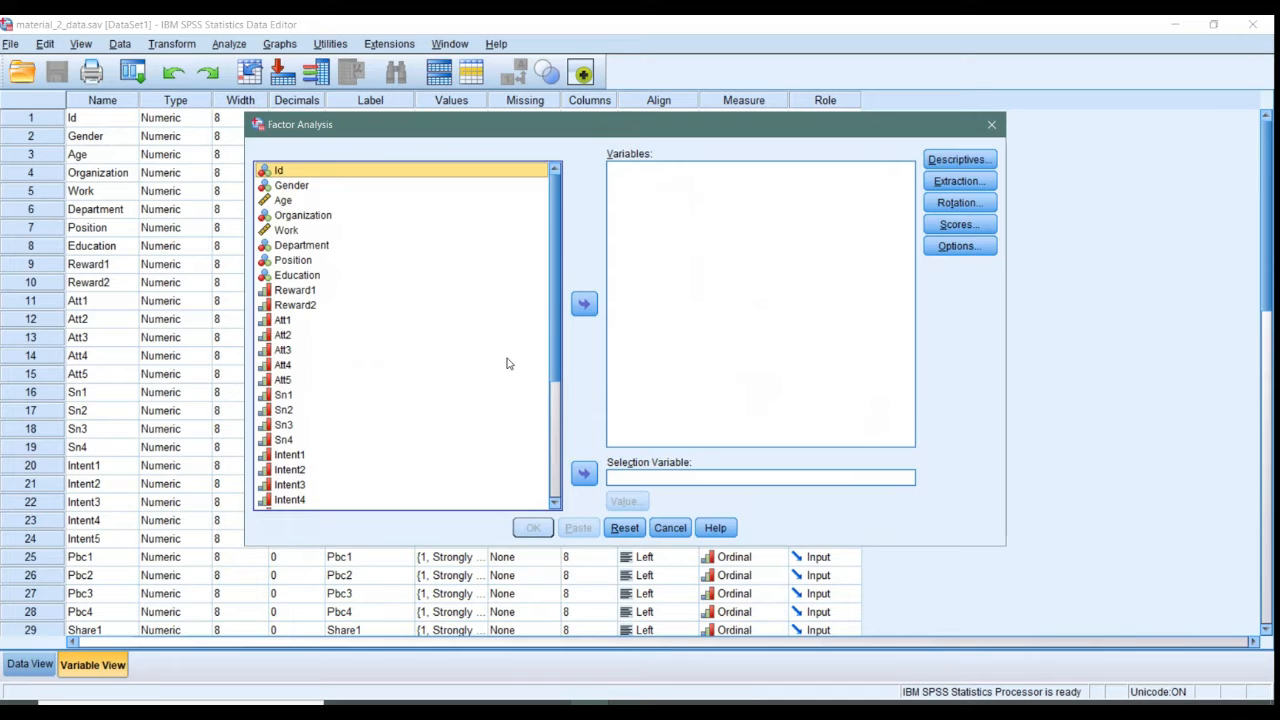
Add the items Att1 to Att5 and Sn1 to Sn4 to the factor analysis variables.
{"action": "left_click", "coordinate": [297, 321]}
{"action": "left_click", "coordinate": [289, 381], "text": "shift"}
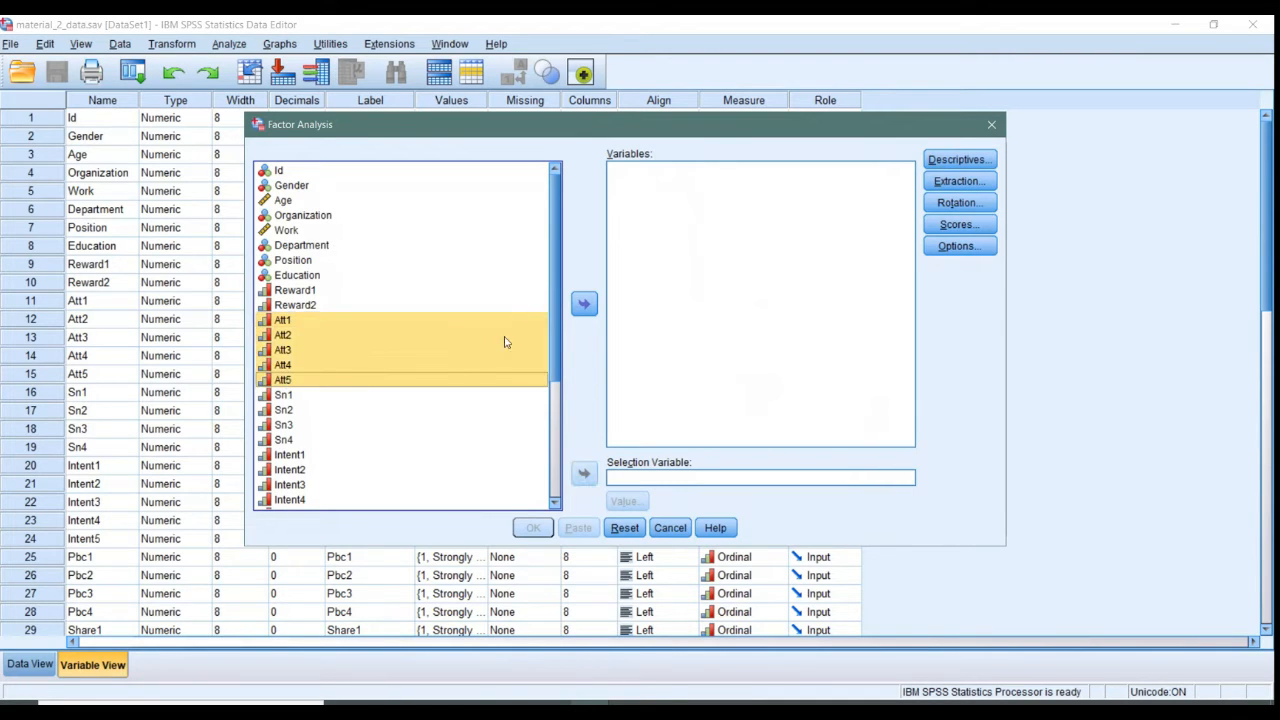
{"action": "left_click", "coordinate": [585, 305]}
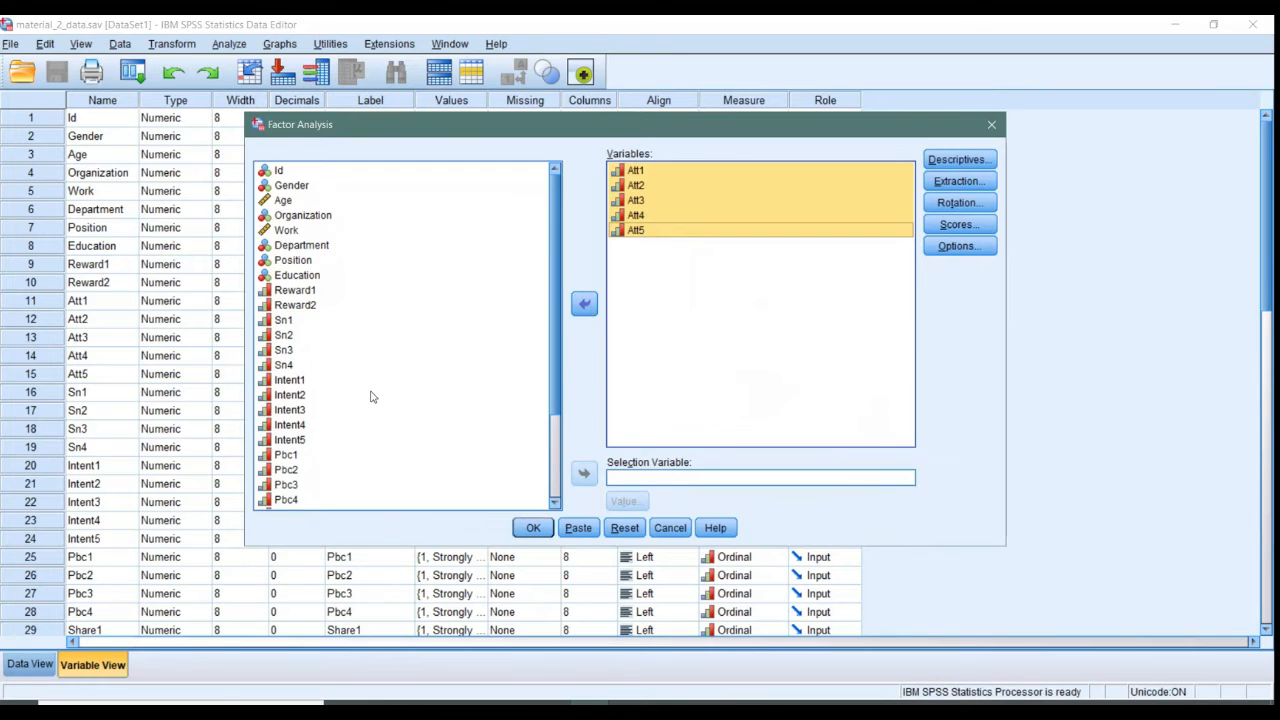
{"action": "left_click", "coordinate": [283, 277]}
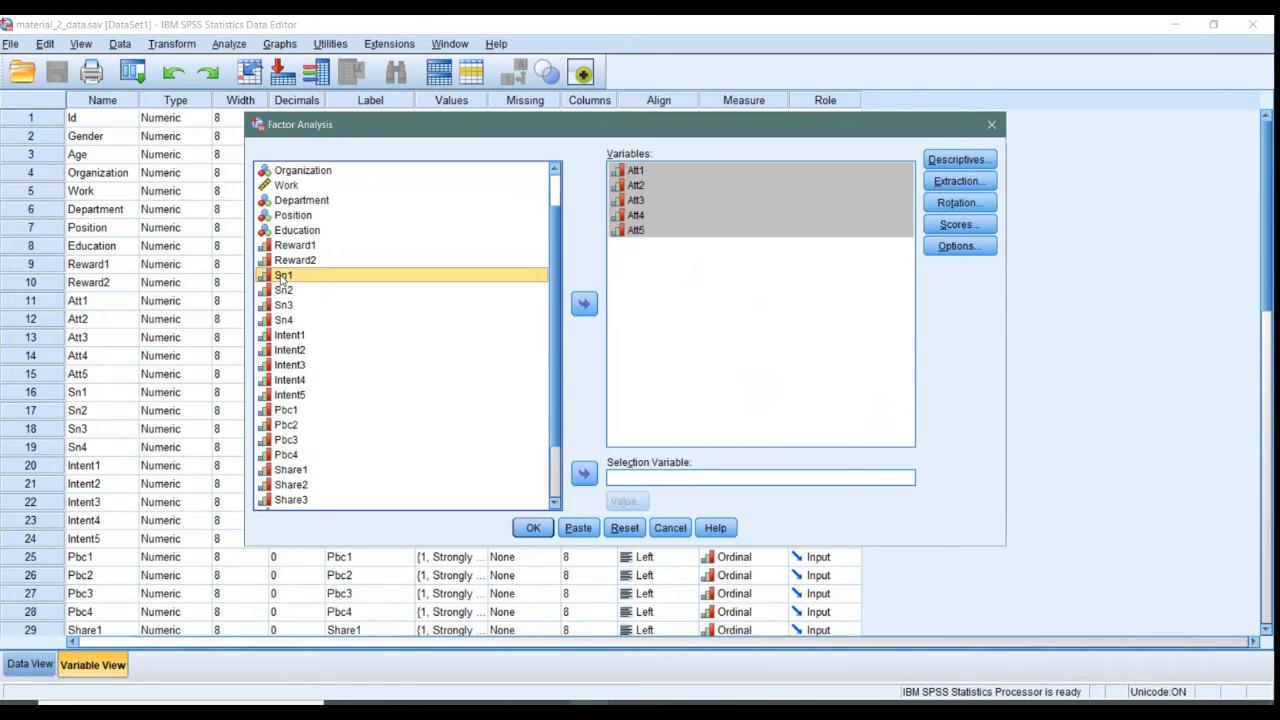
{"action": "left_click", "coordinate": [289, 320], "text": "shift"}
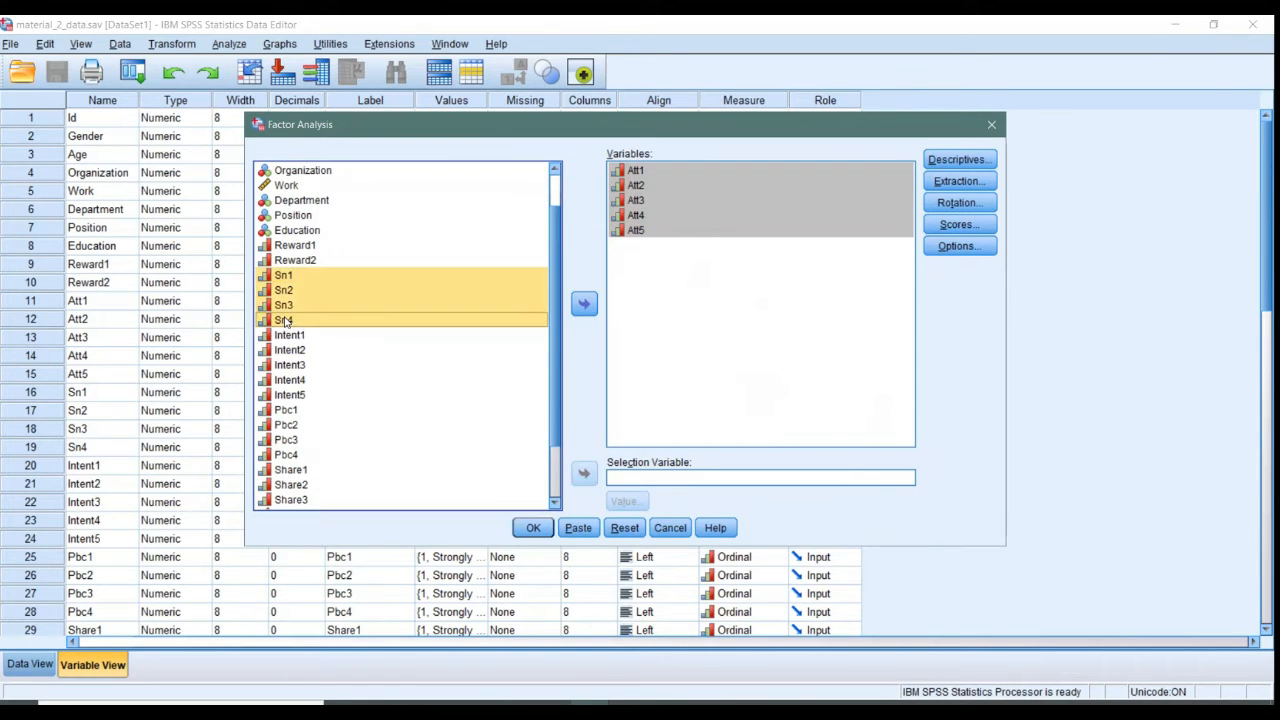
{"action": "left_click", "coordinate": [584, 303]}
Check the Research Model slide in the presentation and add Pbc1 to Pbc4 to the factor analysis variables in SPSS.
{"action": "left_click", "coordinate": [296, 352]}
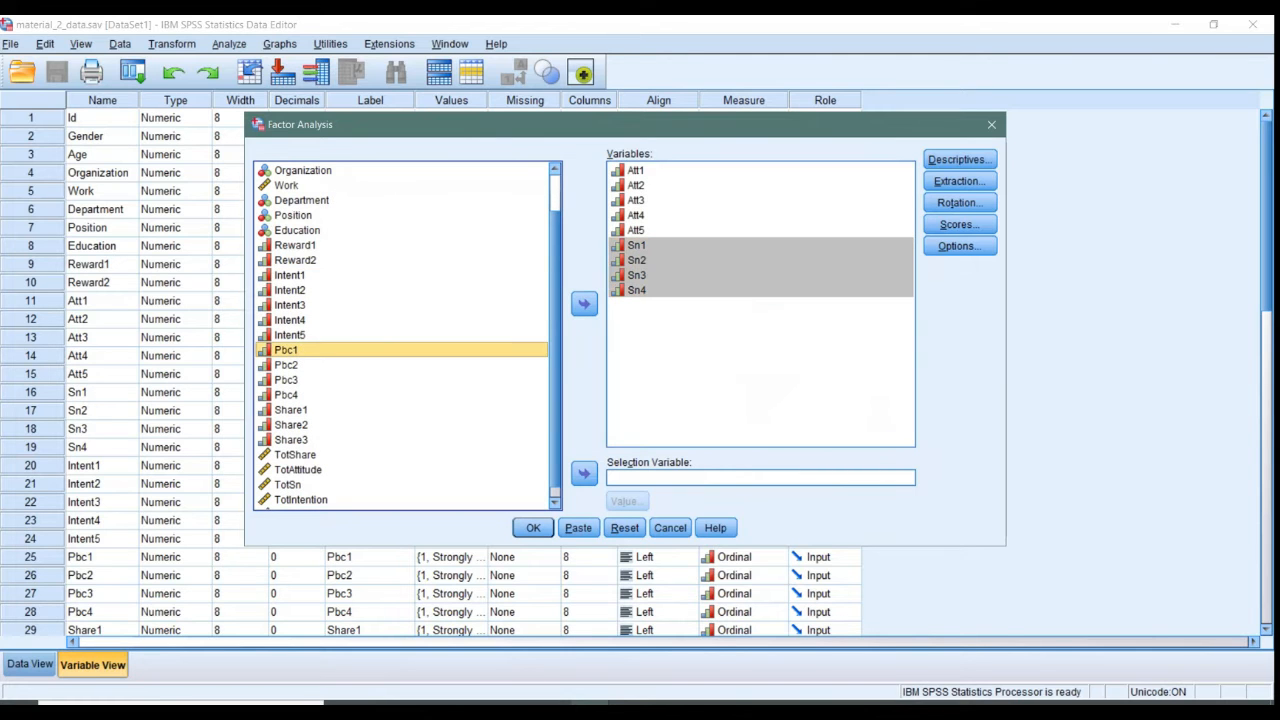
{"action": "left_click", "coordinate": [880, 704]}
{"action": "left_click", "coordinate": [969, 634]}
{"action": "scroll", "coordinate": [477, 449], "scroll_direction": "up", "scroll_amount": 1}
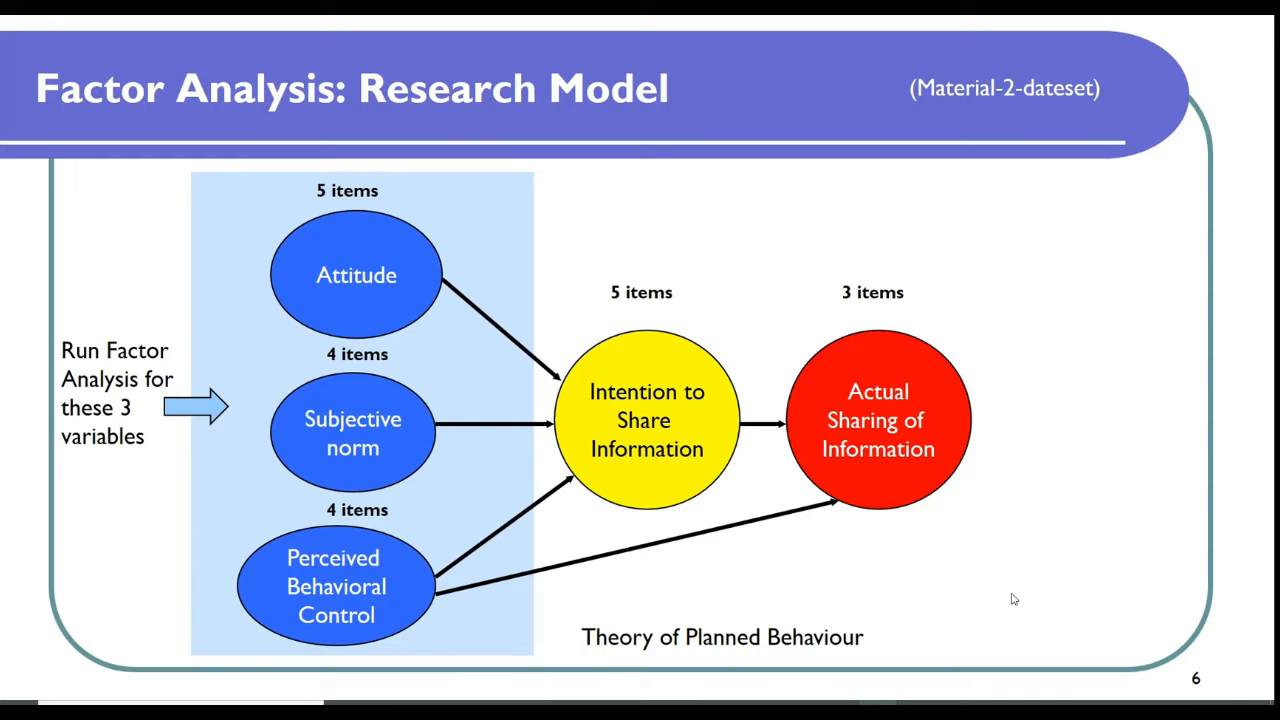
{"action": "mouse_move", "coordinate": [625, 703]}
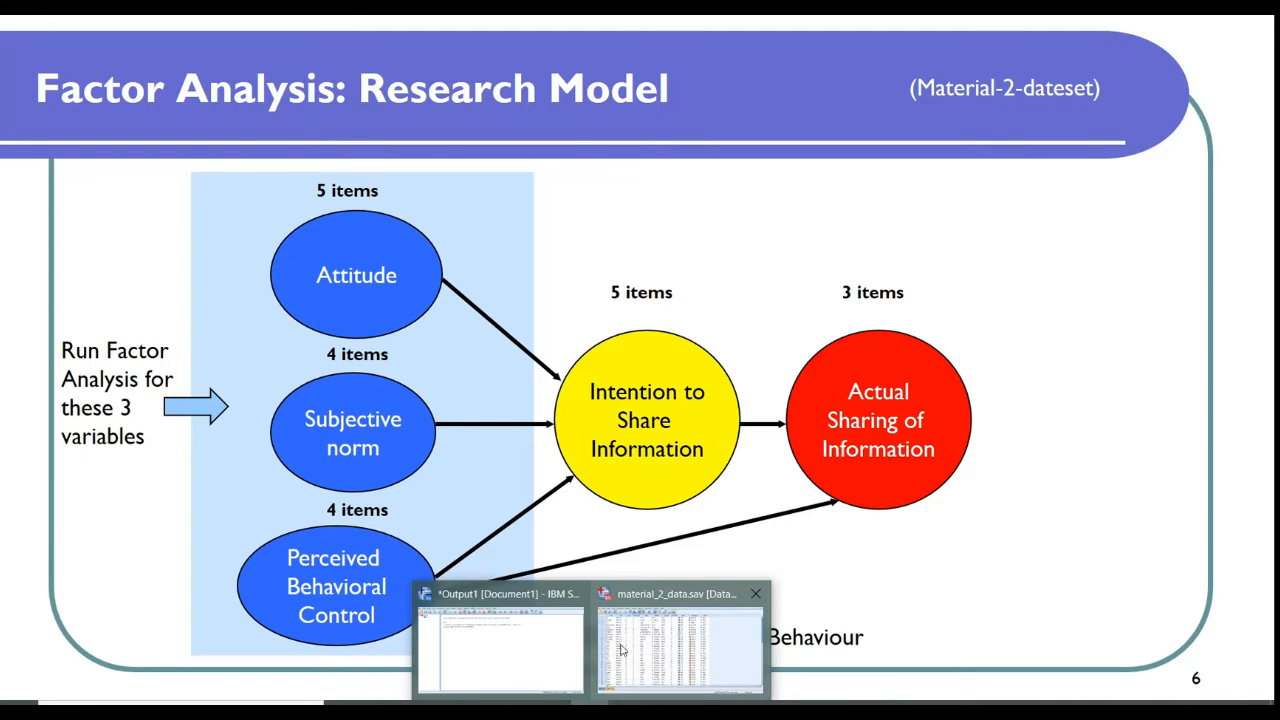
{"action": "left_click", "coordinate": [625, 650]}
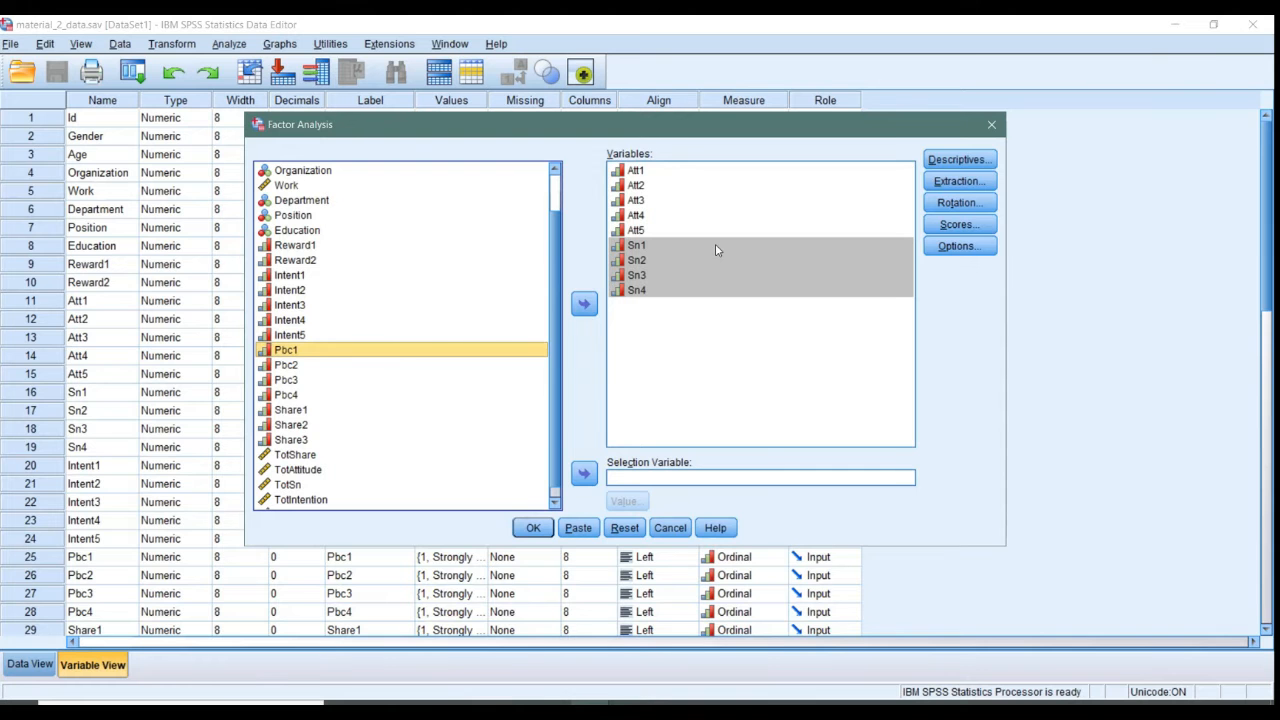
{"action": "left_click", "coordinate": [291, 396], "text": "shift"}
{"action": "left_click", "coordinate": [584, 303]}
{"action": "left_click", "coordinate": [680, 366]}
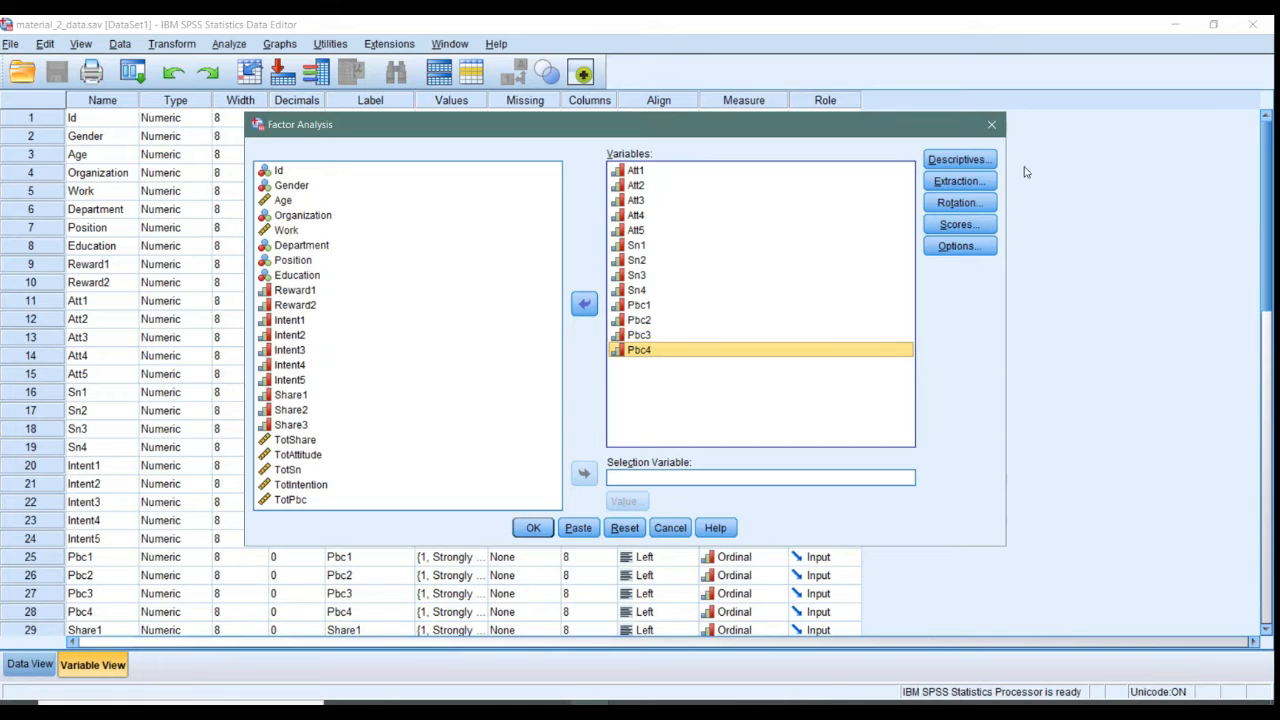
Include correlation coefficients, KMO and Bartlett's test of sphericity, and the anti-image matrix in the factor analysis descriptives.
{"action": "left_click", "coordinate": [957, 161]}
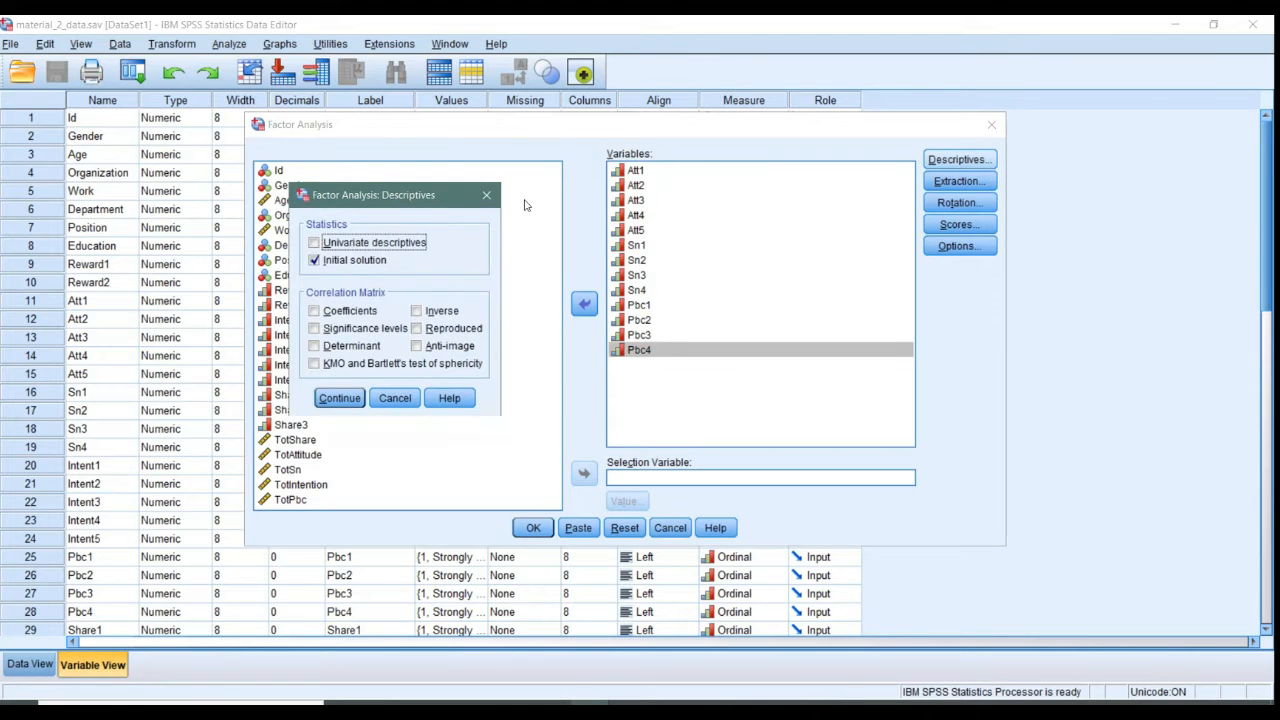
{"action": "left_click_drag", "start_coordinate": [401, 199], "coordinate": [454, 194]}
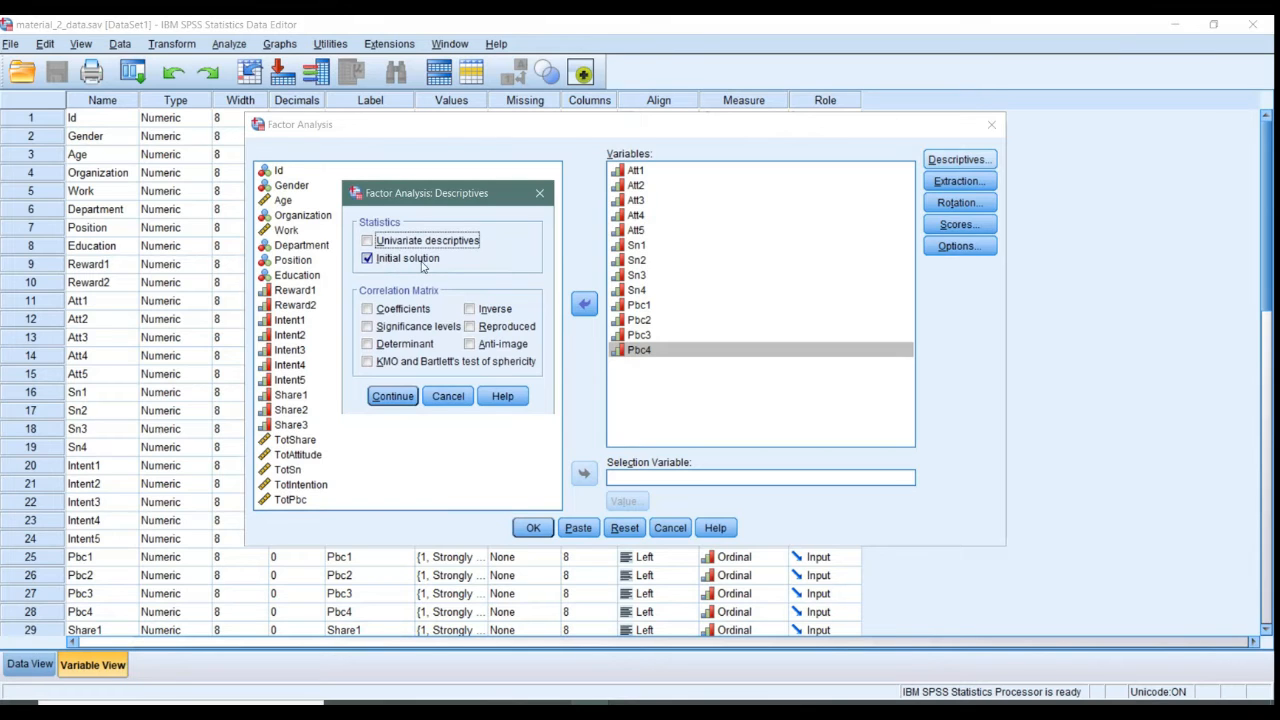
{"action": "left_click", "coordinate": [392, 314]}
{"action": "left_click", "coordinate": [367, 364]}
{"action": "left_click", "coordinate": [488, 349]}
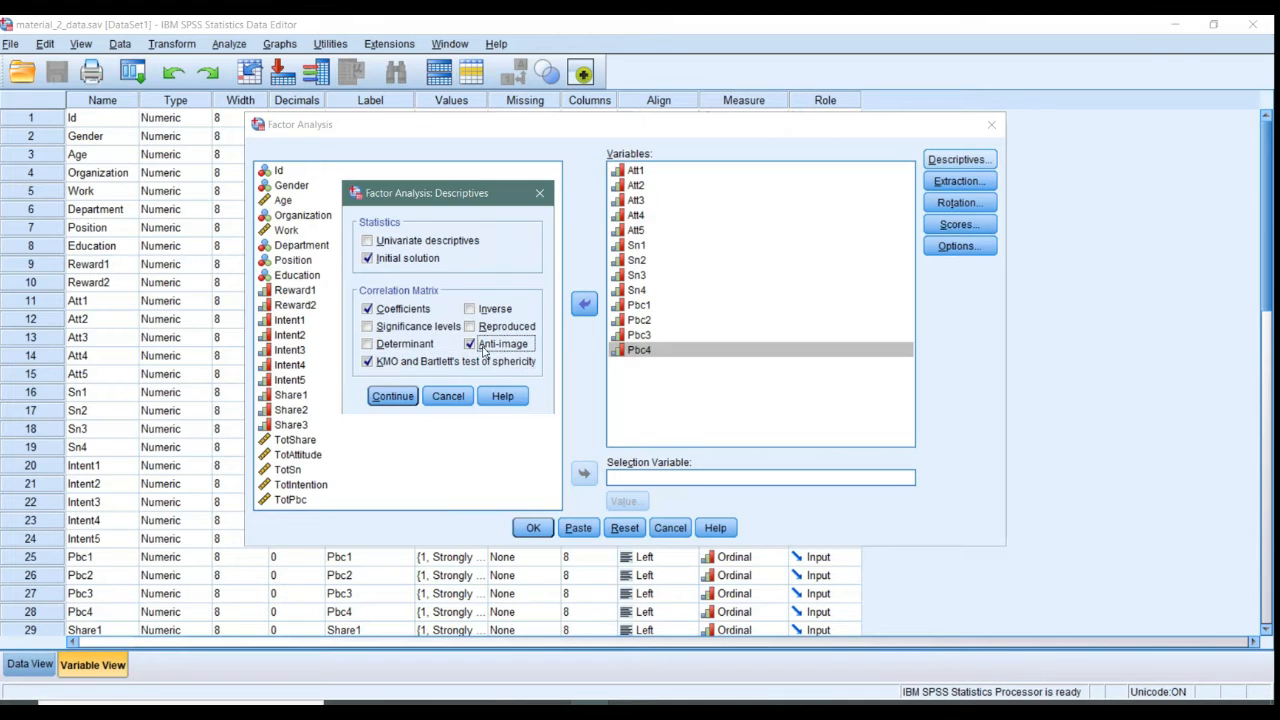
{"action": "left_click", "coordinate": [396, 396]}
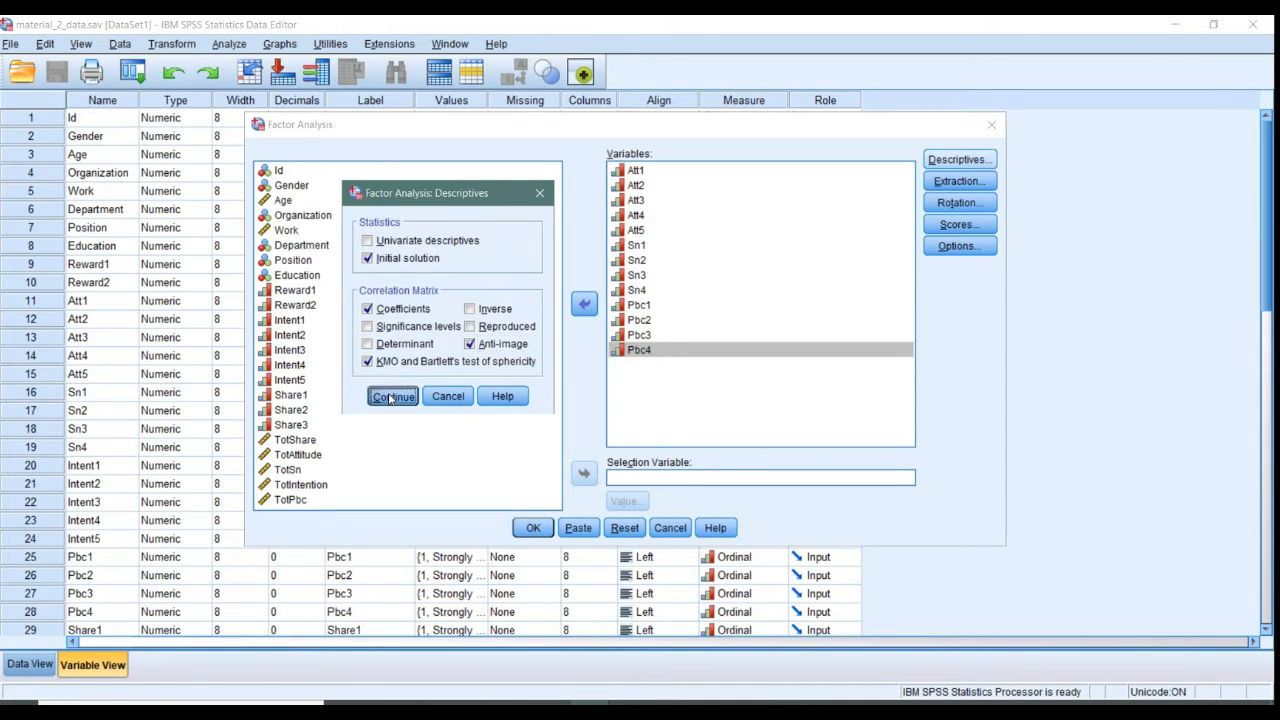
Set the extraction to a fixed number of 3 factors, using principal components.
{"action": "left_click", "coordinate": [958, 181]}
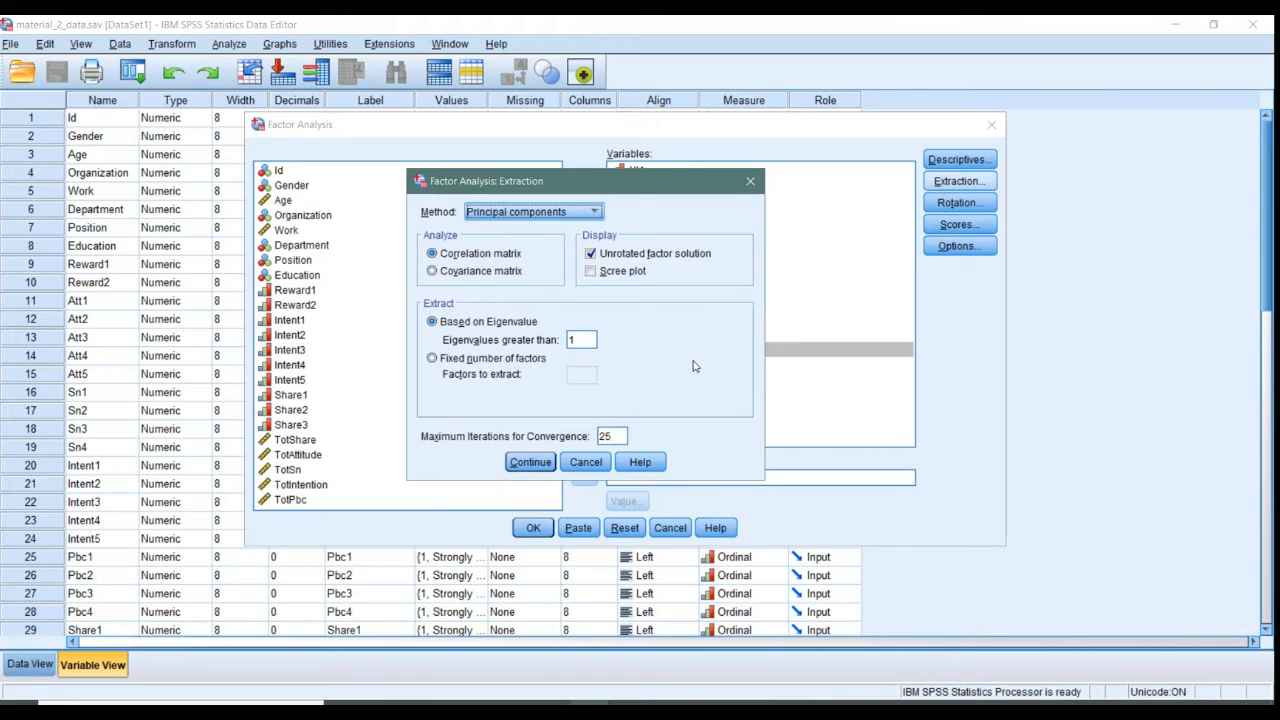
{"action": "left_click", "coordinate": [493, 359]}
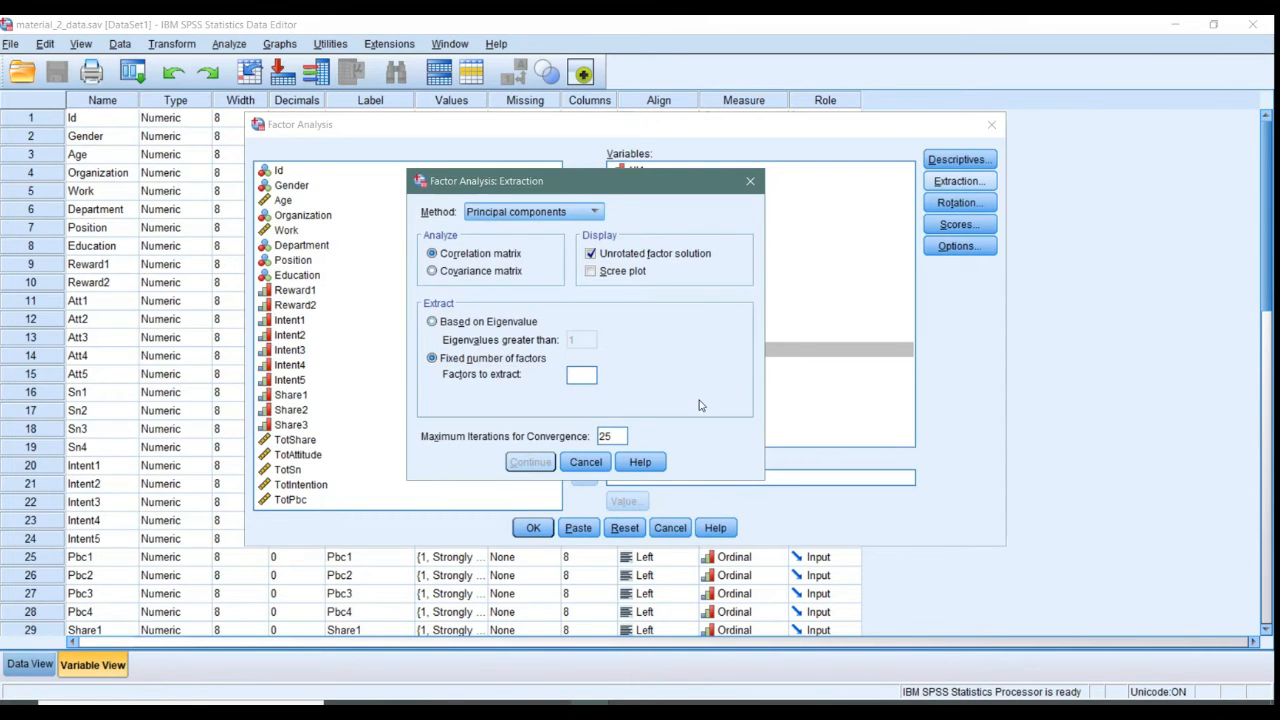
{"action": "type", "text": "3"}
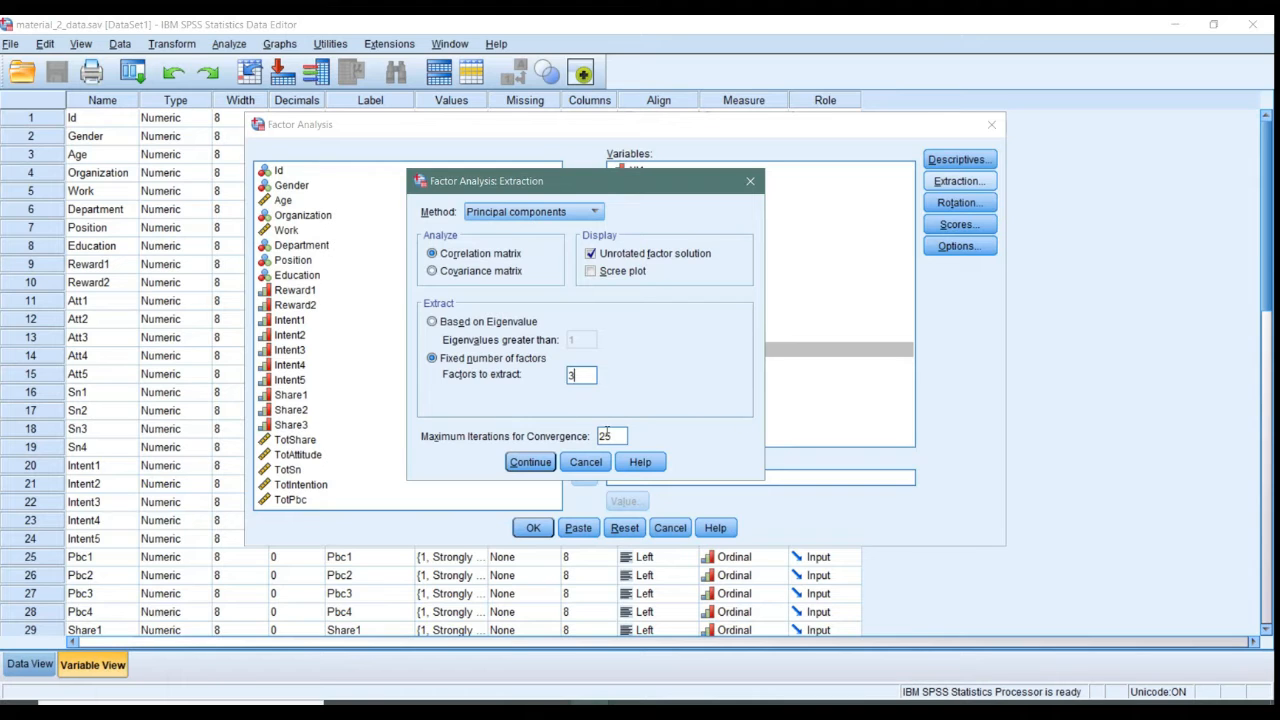
{"action": "left_click", "coordinate": [529, 463]}
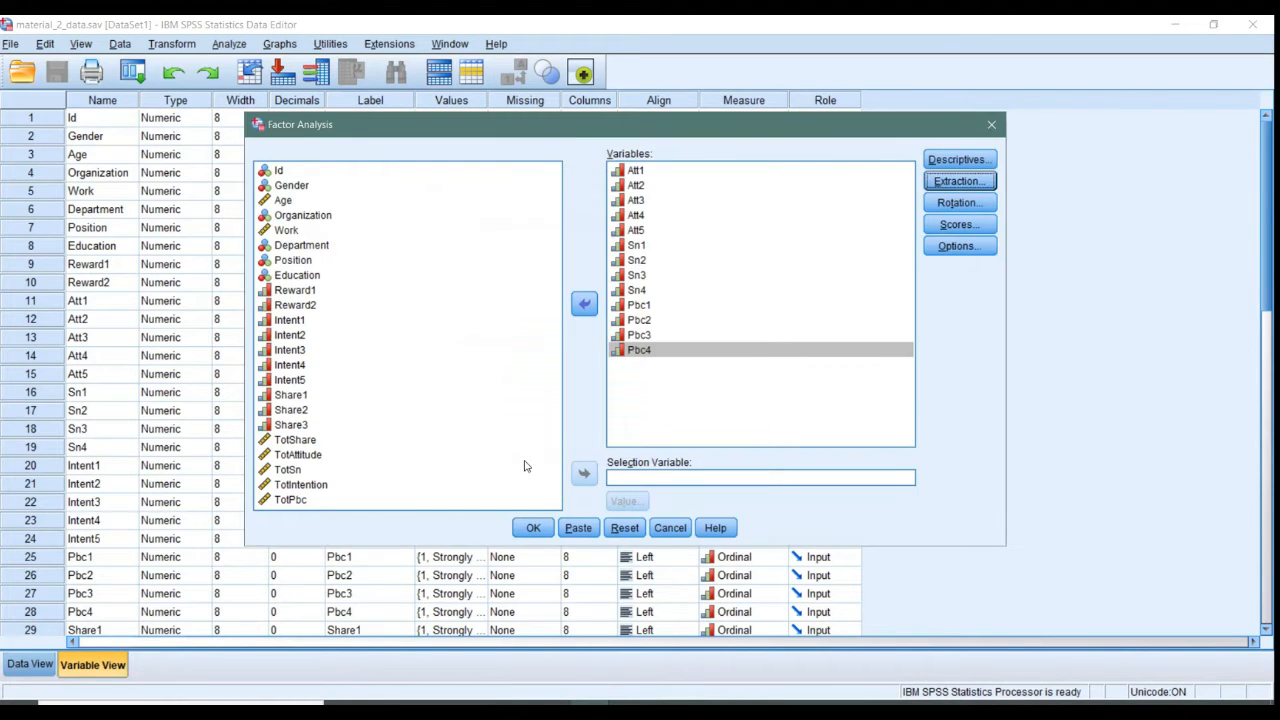
Set the rotation method to Varimax and look over the factor scores settings.
{"action": "left_click", "coordinate": [950, 203]}
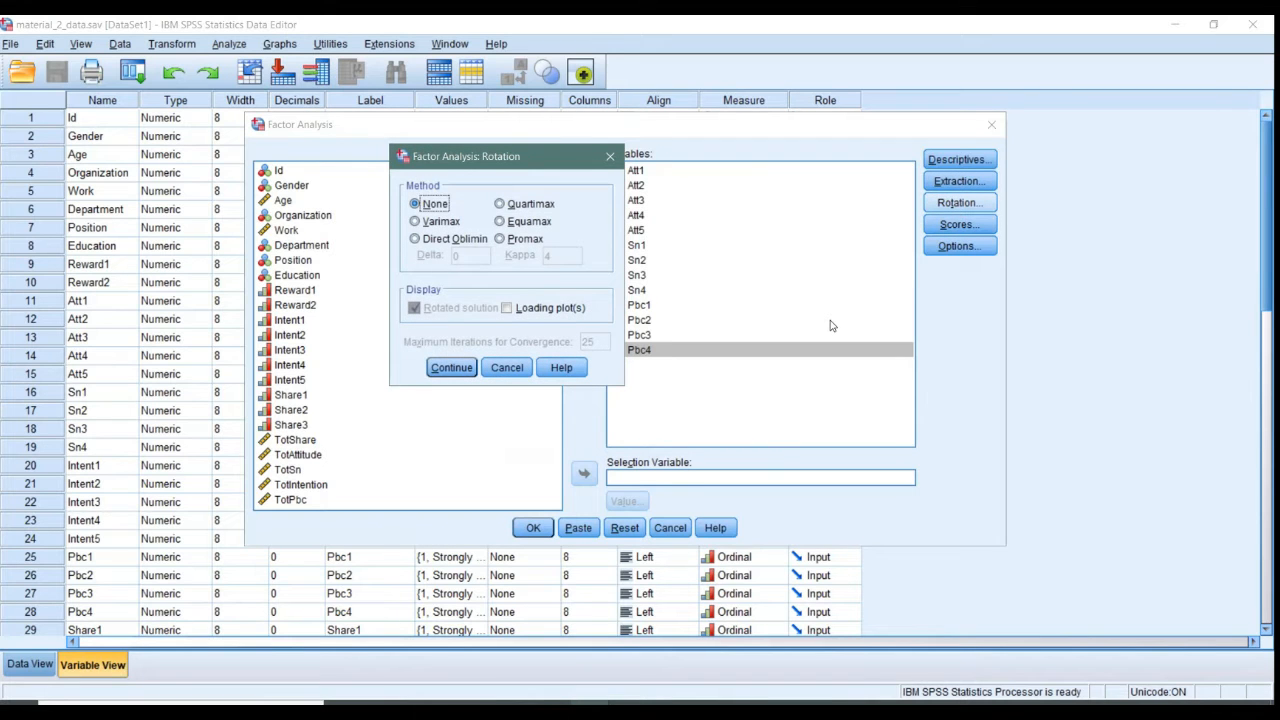
{"action": "left_click", "coordinate": [418, 223]}
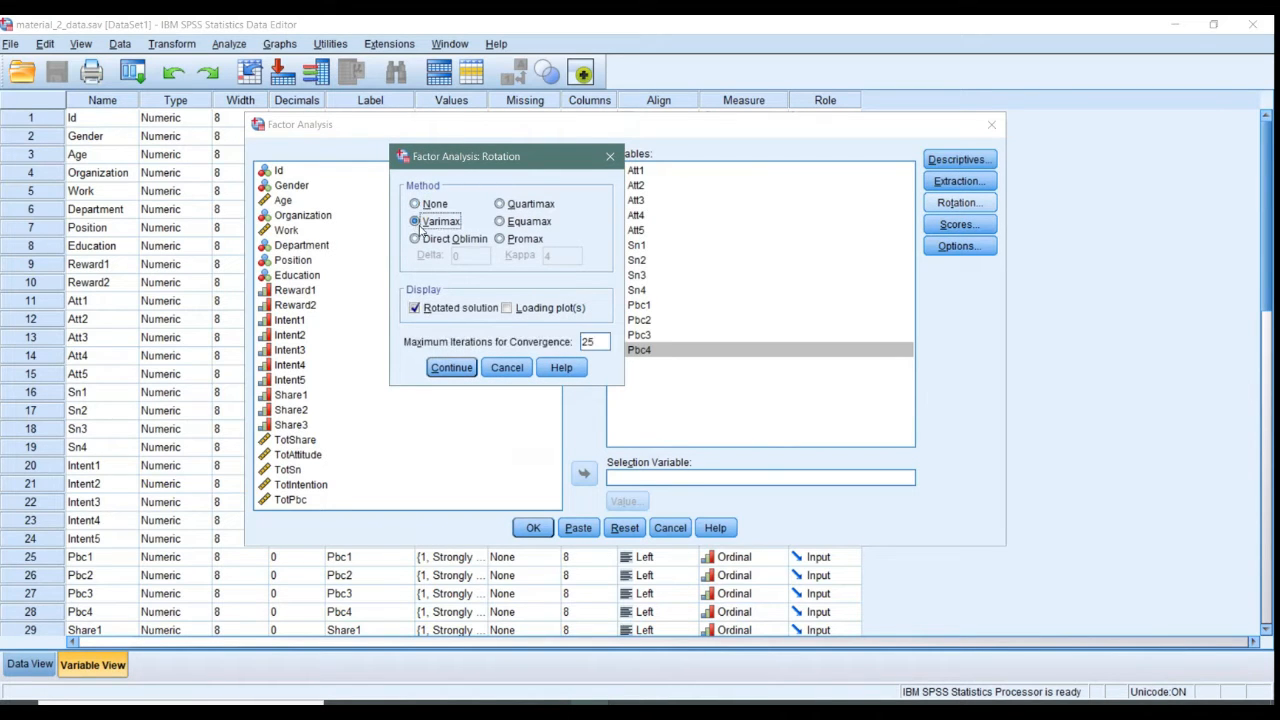
{"action": "left_click", "coordinate": [452, 368]}
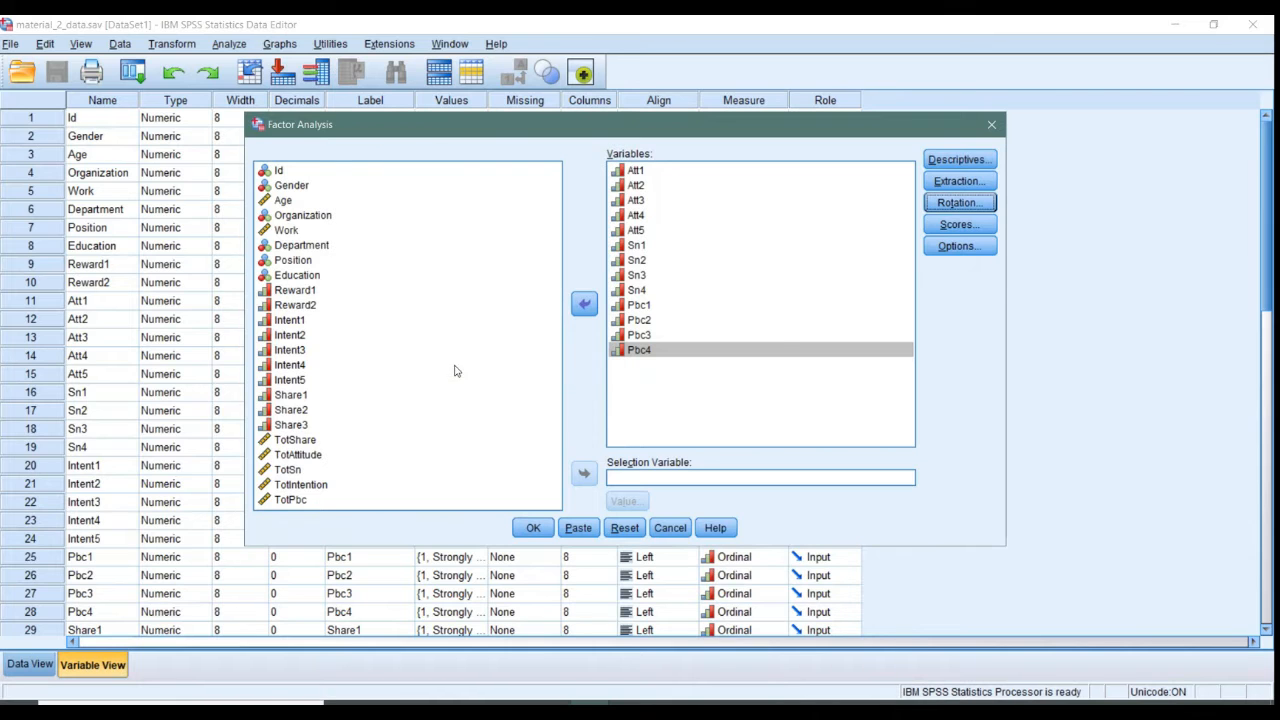
{"action": "left_click", "coordinate": [952, 227]}
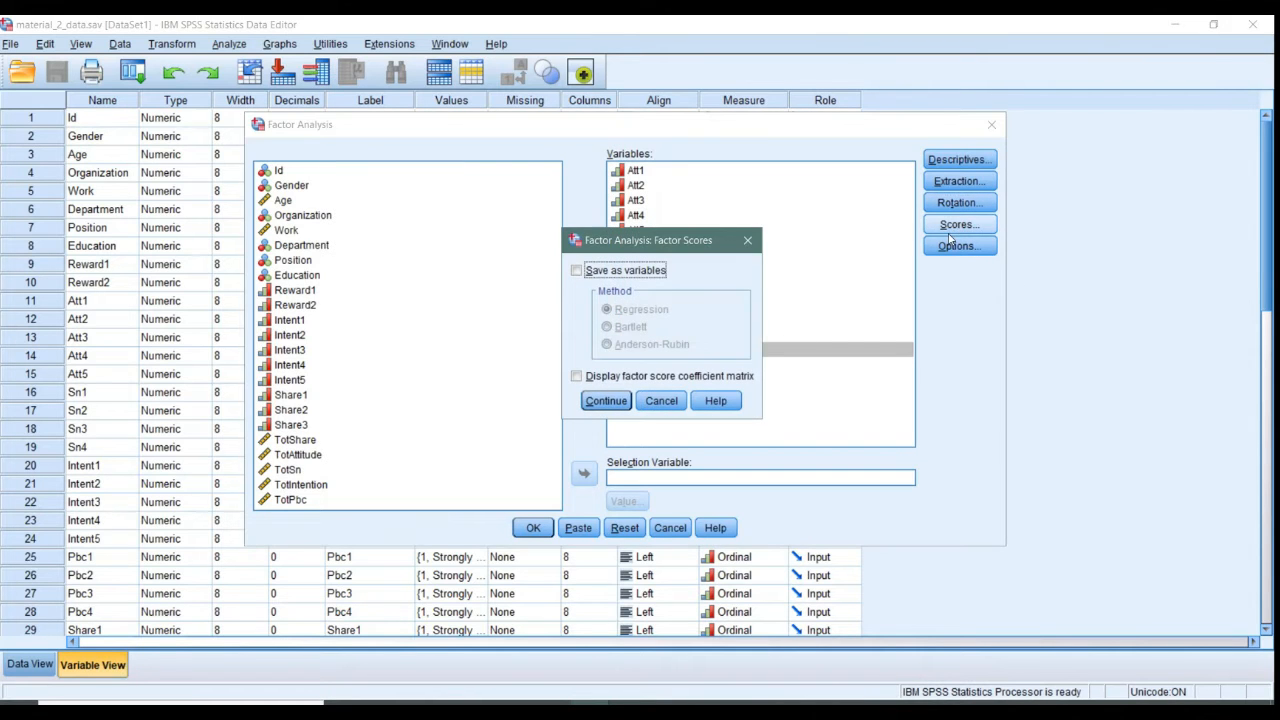
{"action": "left_click", "coordinate": [747, 240]}
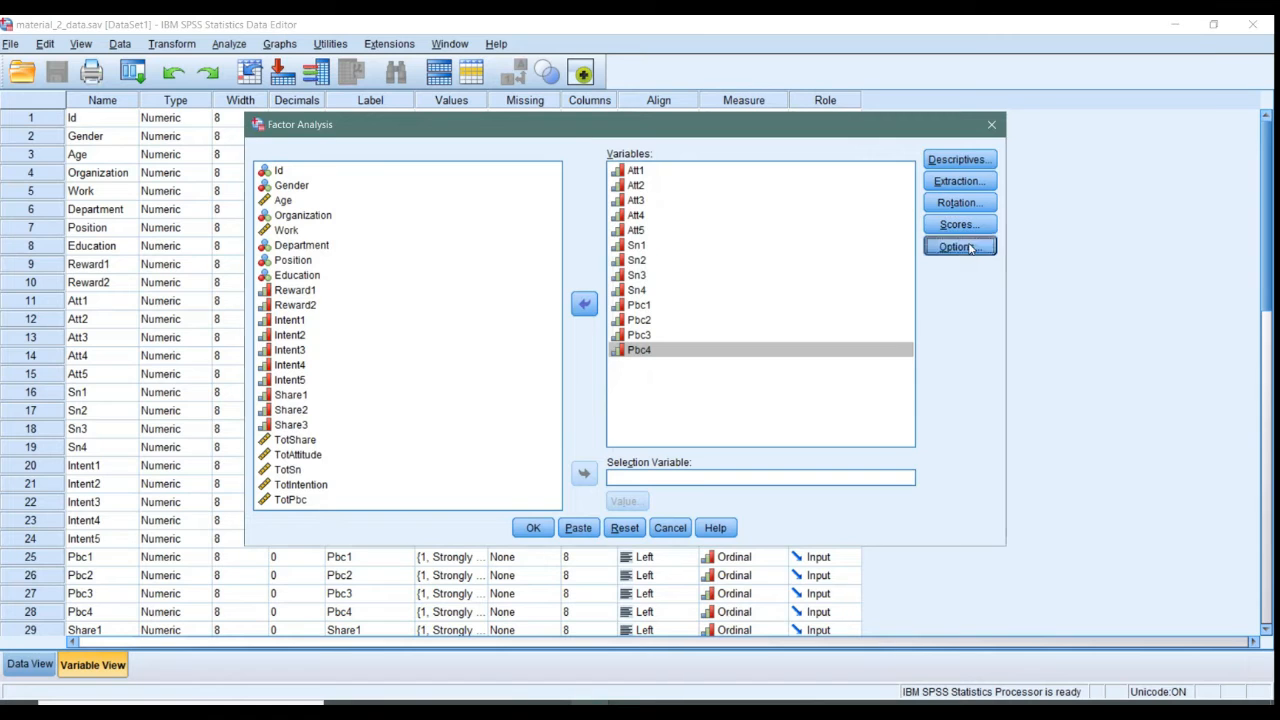
Look over the missing-value and coefficient display options of the factor analysis, trying out the suppression of small coefficients.
{"action": "left_click", "coordinate": [968, 248]}
{"action": "left_click_drag", "start_coordinate": [538, 223], "coordinate": [647, 178]}
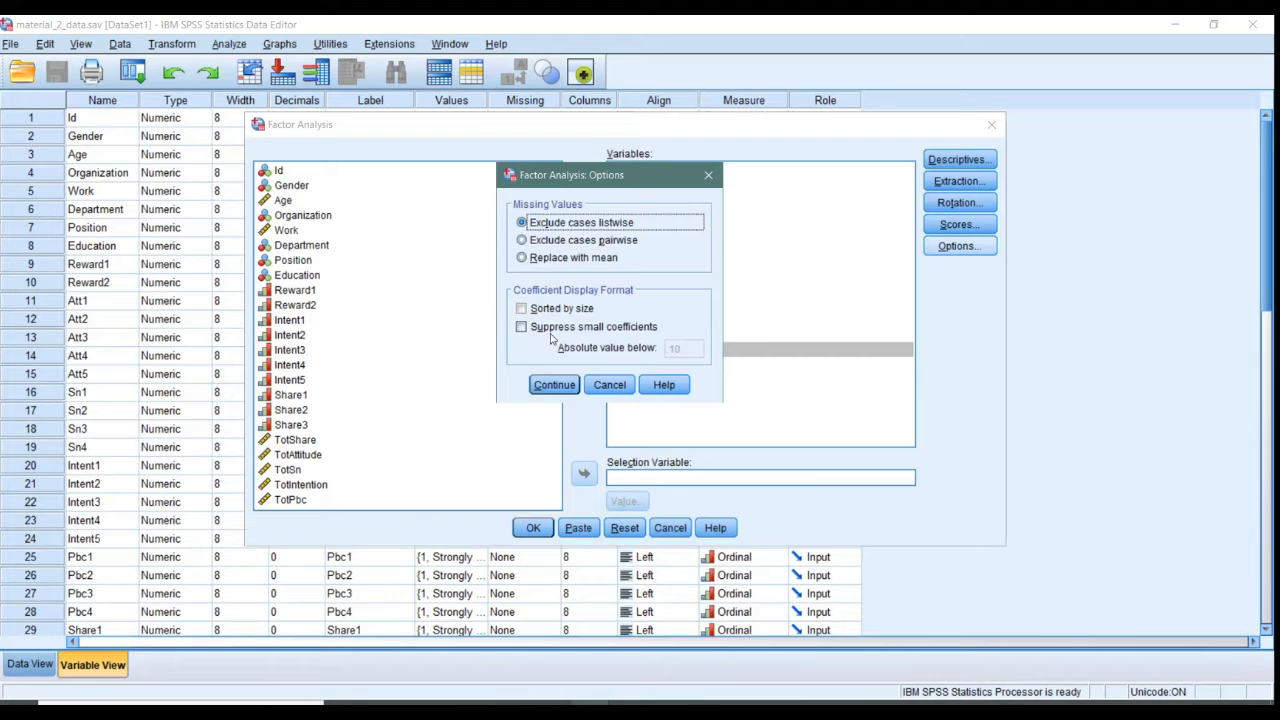
{"action": "left_click", "coordinate": [632, 328]}
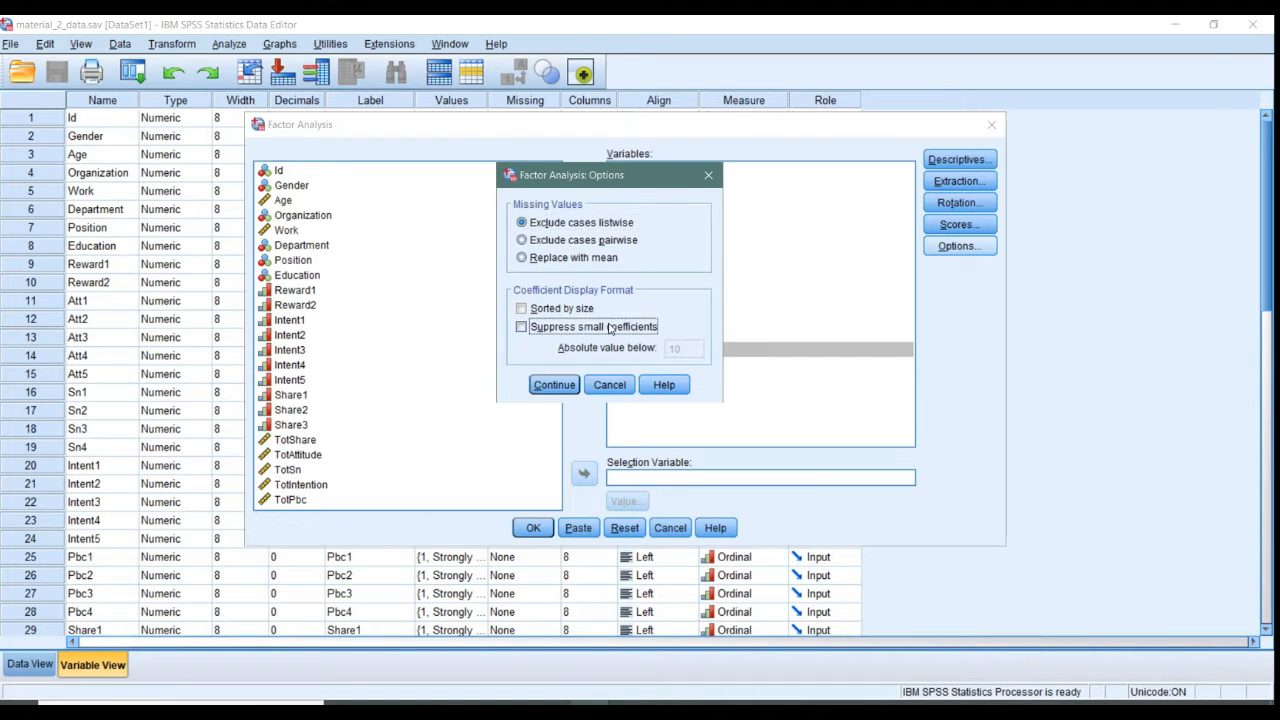
{"action": "left_click", "coordinate": [690, 347]}
{"action": "left_click", "coordinate": [692, 348]}
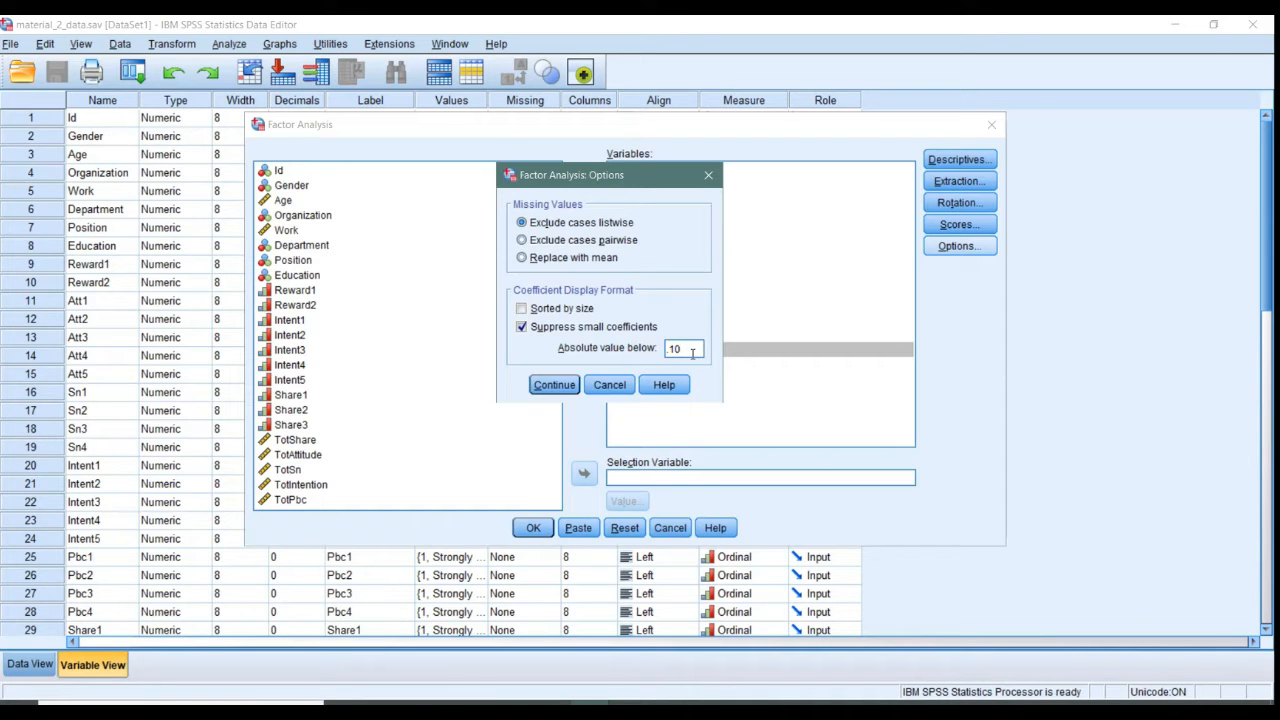
{"action": "left_click", "coordinate": [521, 326]}
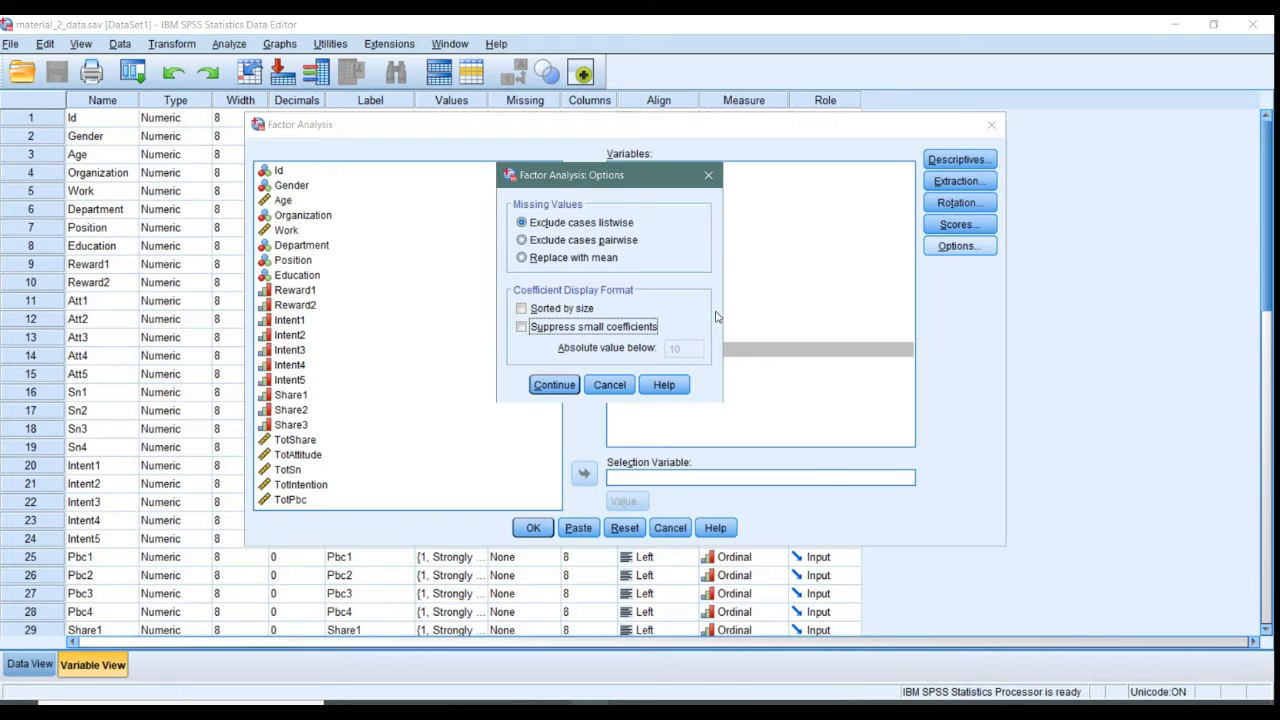
{"action": "left_click_drag", "start_coordinate": [632, 180], "coordinate": [647, 205]}
{"action": "left_click", "coordinate": [570, 408]}
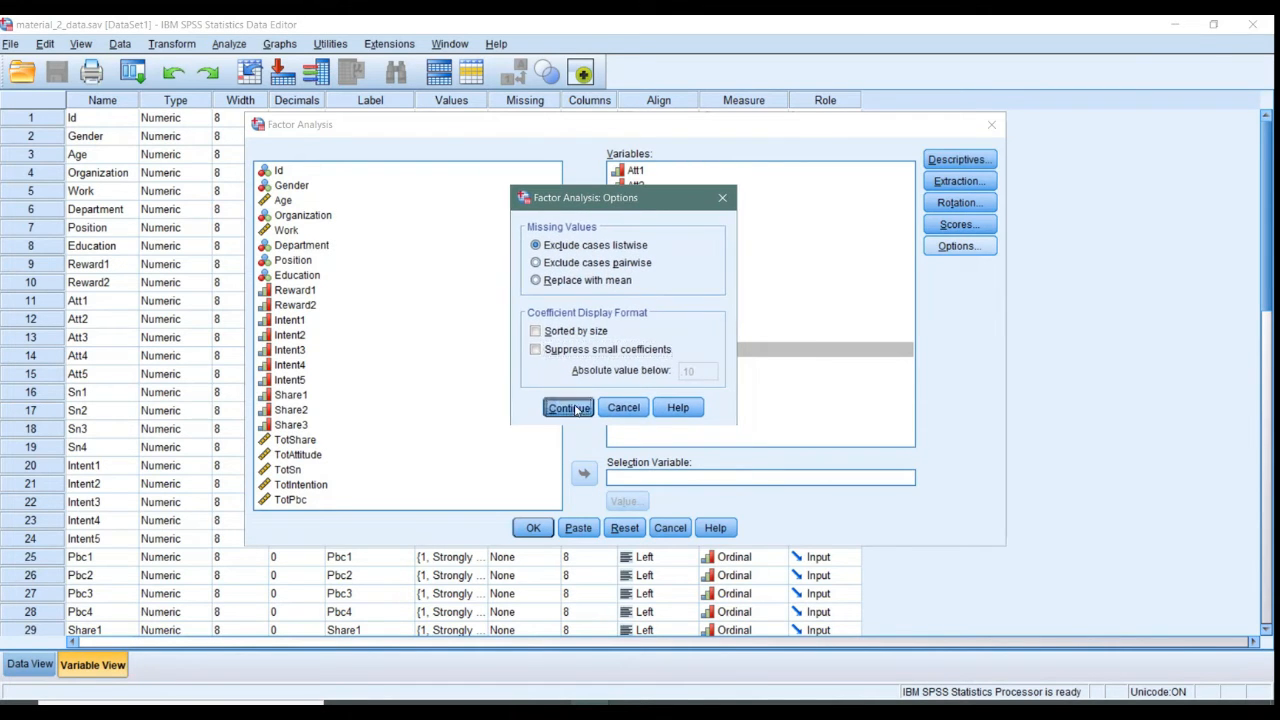
Run the factor analysis and skim its output tables, from the correlation matrix to the rotated component matrix.
{"action": "left_click", "coordinate": [533, 529]}
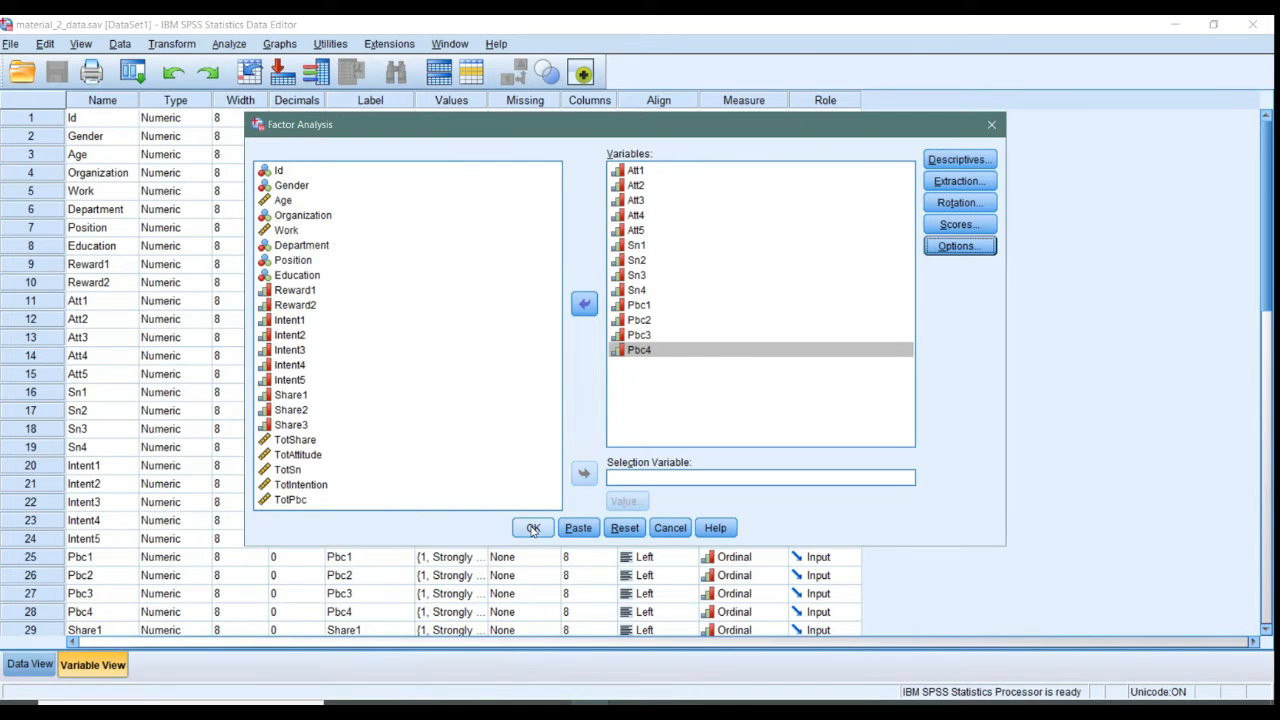
{"action": "left_click", "coordinate": [533, 529]}
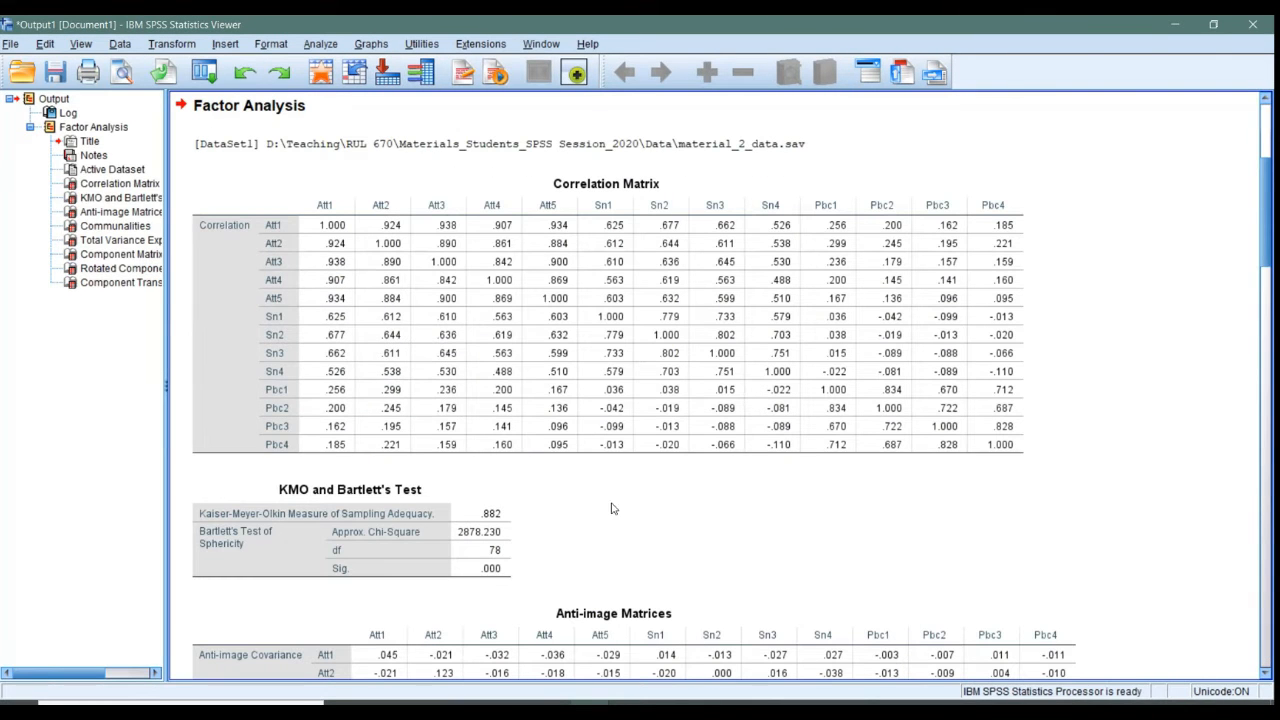
{"action": "scroll", "coordinate": [717, 466], "scroll_direction": "down", "scroll_amount": 15}
{"action": "scroll", "coordinate": [717, 470], "scroll_direction": "down", "scroll_amount": 10}
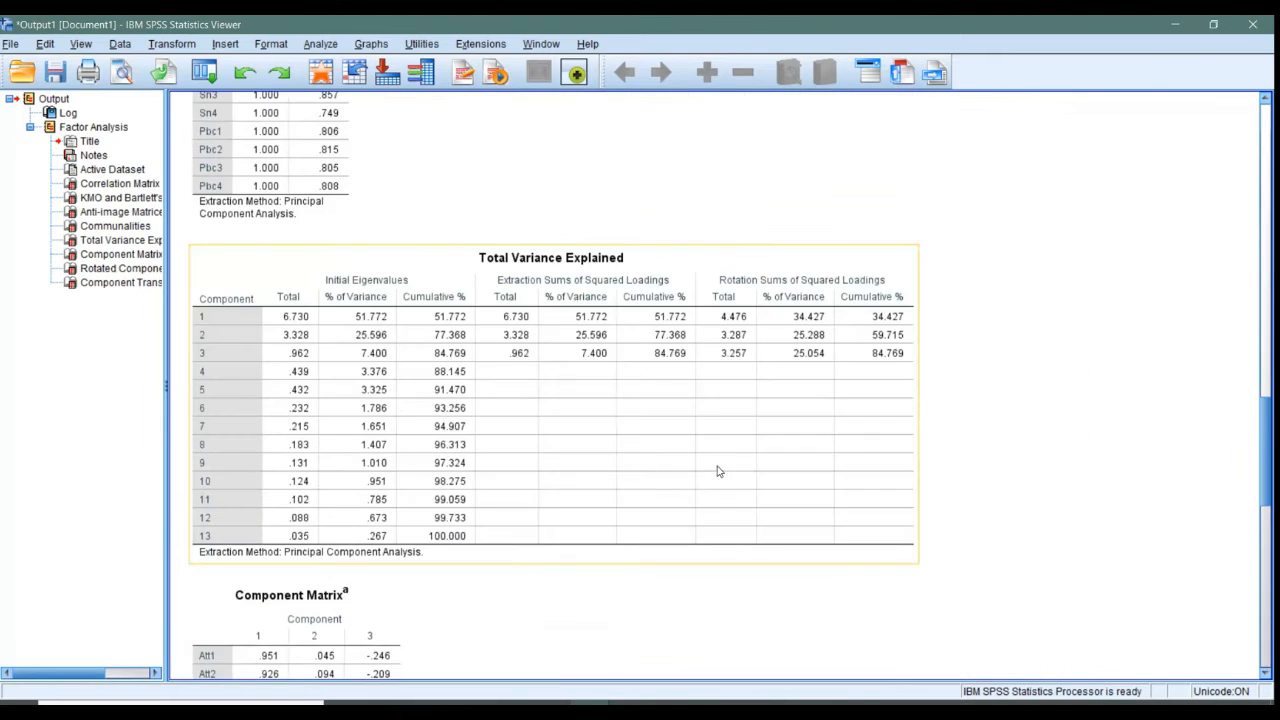
{"action": "scroll", "coordinate": [717, 470], "scroll_direction": "down", "scroll_amount": 5}
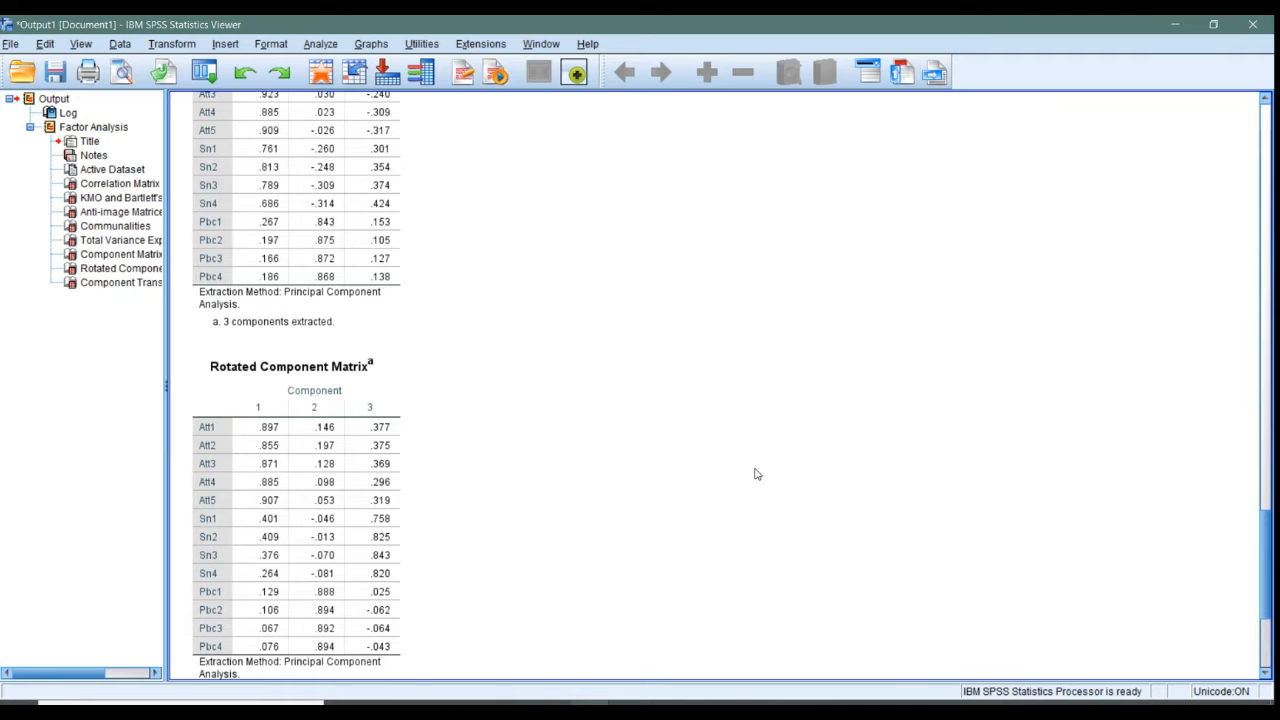
{"action": "scroll", "coordinate": [825, 465], "scroll_direction": "up", "scroll_amount": 15}
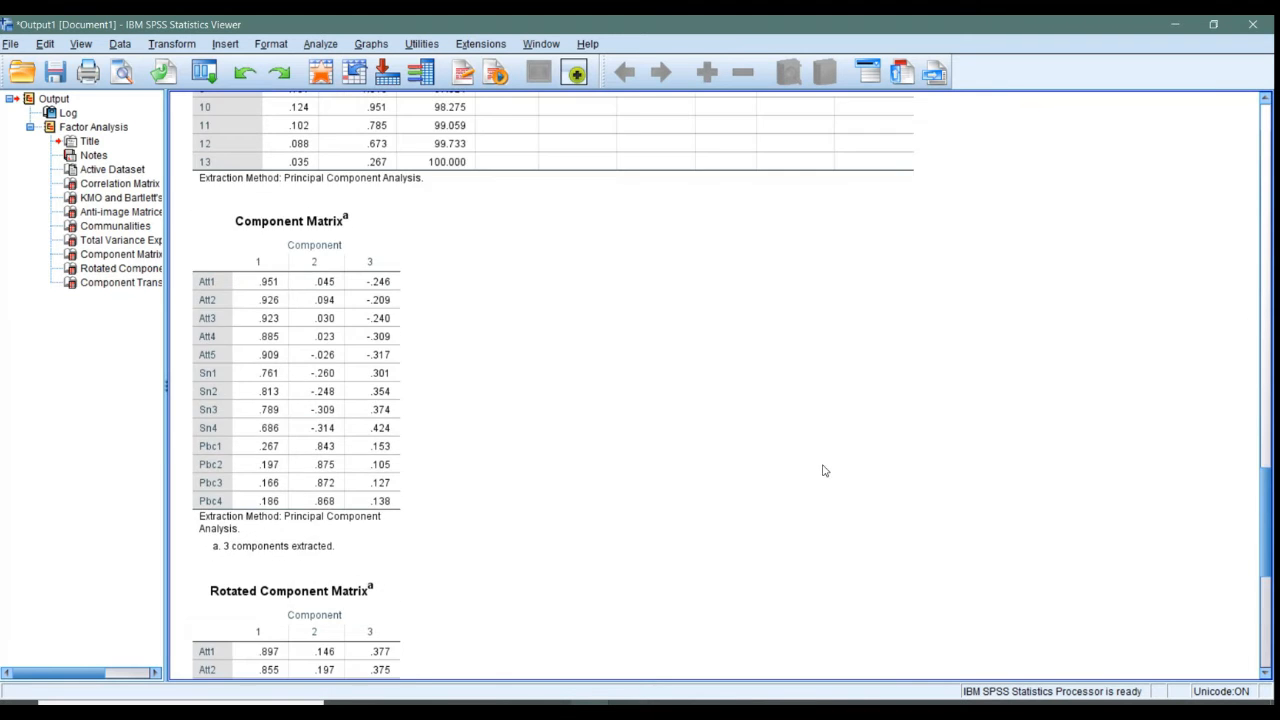
{"action": "scroll", "coordinate": [815, 476], "scroll_direction": "up", "scroll_amount": 12}
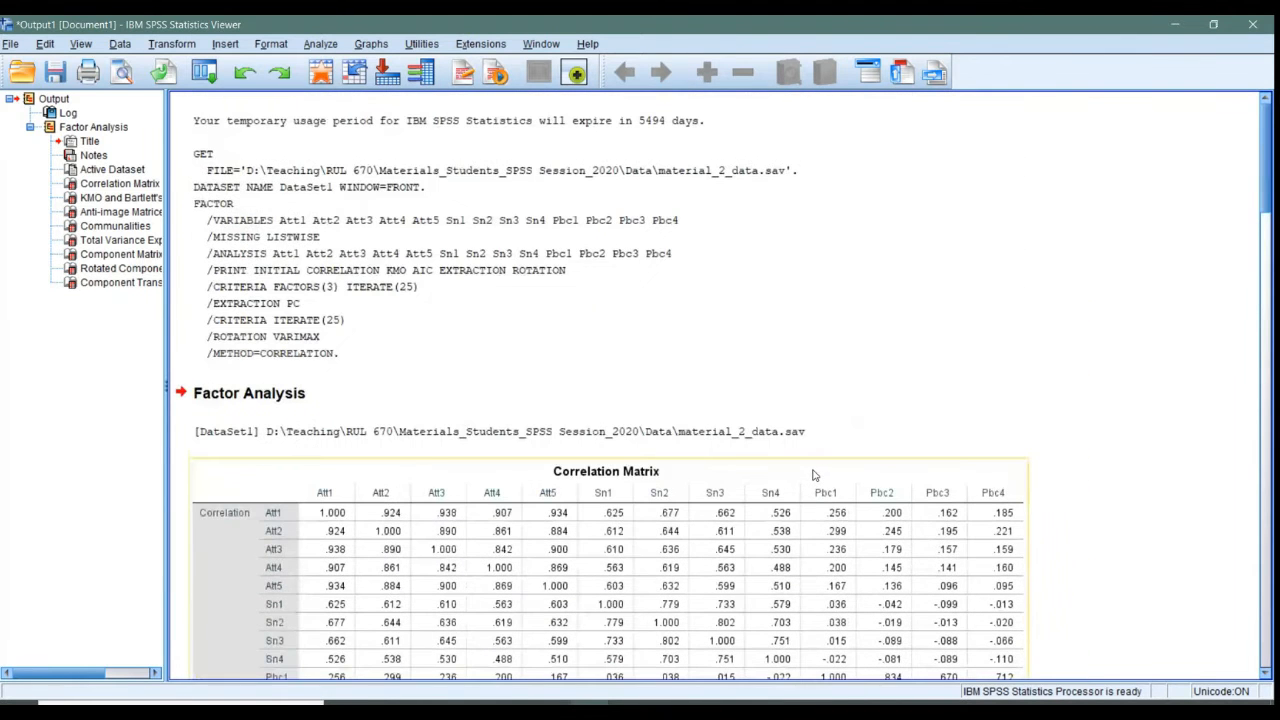
Examine the correlation matrix and the KMO and Bartlett's Test table in the factor analysis output.
{"action": "scroll", "coordinate": [812, 474], "scroll_direction": "down", "scroll_amount": 7}
{"action": "scroll", "coordinate": [812, 474], "scroll_direction": "up", "scroll_amount": 1}
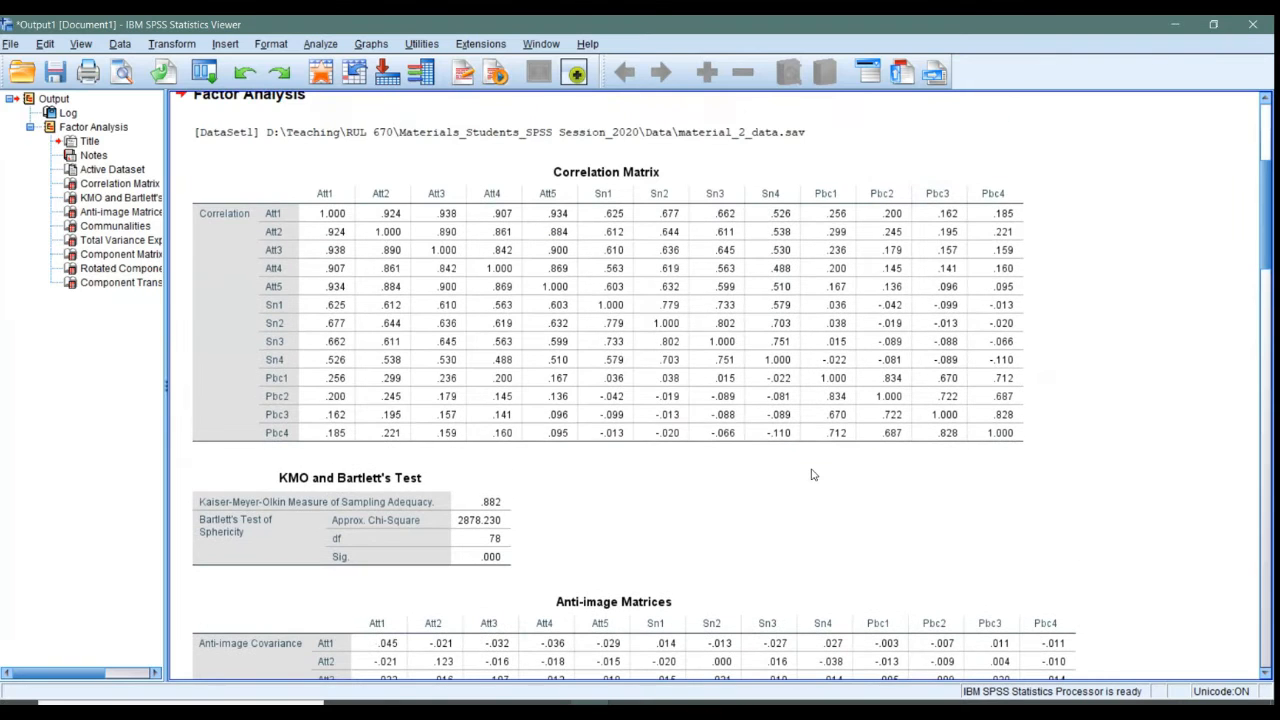
{"action": "left_click", "coordinate": [682, 436]}
{"action": "scroll", "coordinate": [656, 424], "scroll_direction": "down", "scroll_amount": 1}
{"action": "left_click", "coordinate": [466, 418]}
{"action": "left_click", "coordinate": [331, 440]}
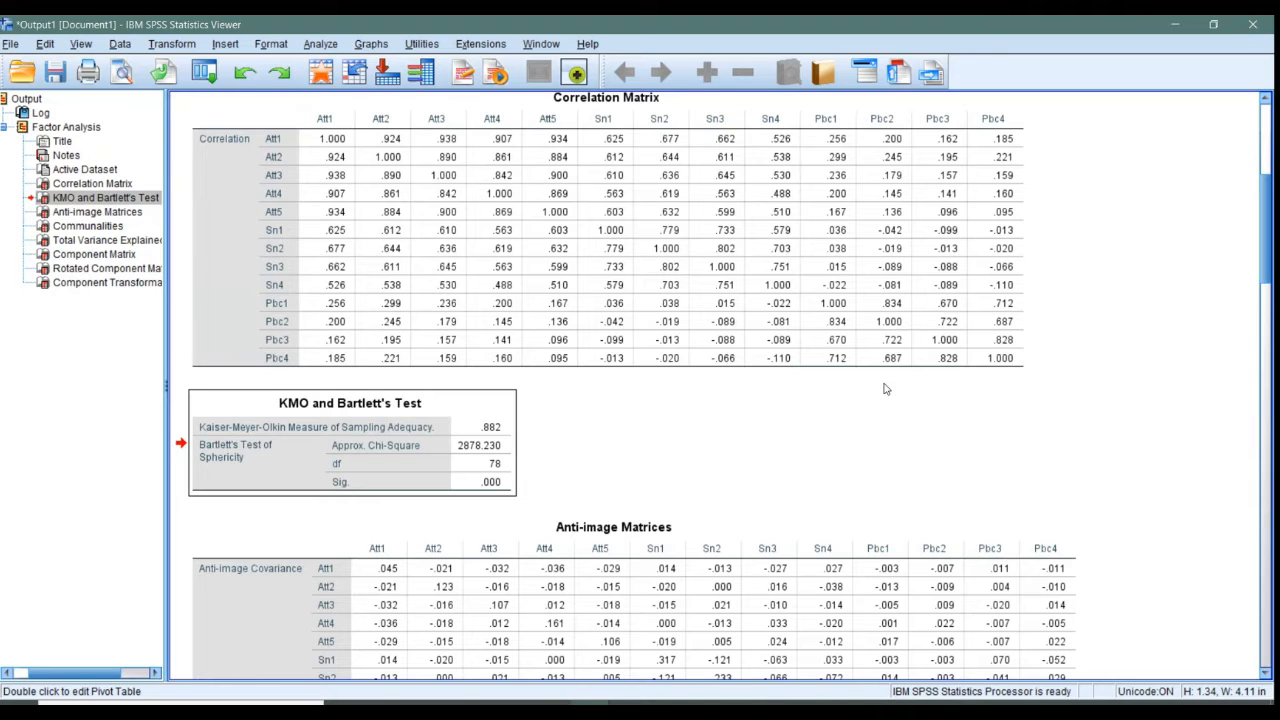
{"action": "left_click", "coordinate": [457, 433]}
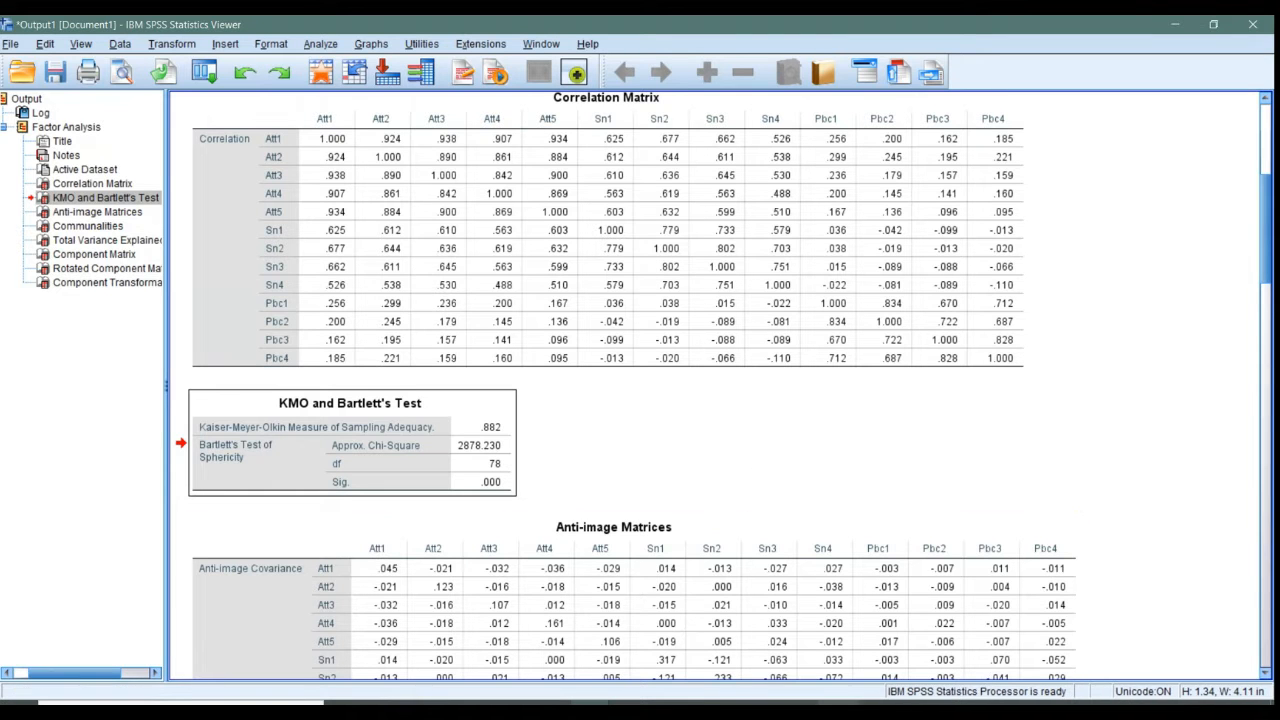
Switch to the presentation and advance to the Assumptions in FA slide with the KMO and Bartlett's Test criteria.
{"action": "left_click", "coordinate": [878, 710]}
{"action": "left_click", "coordinate": [954, 672]}
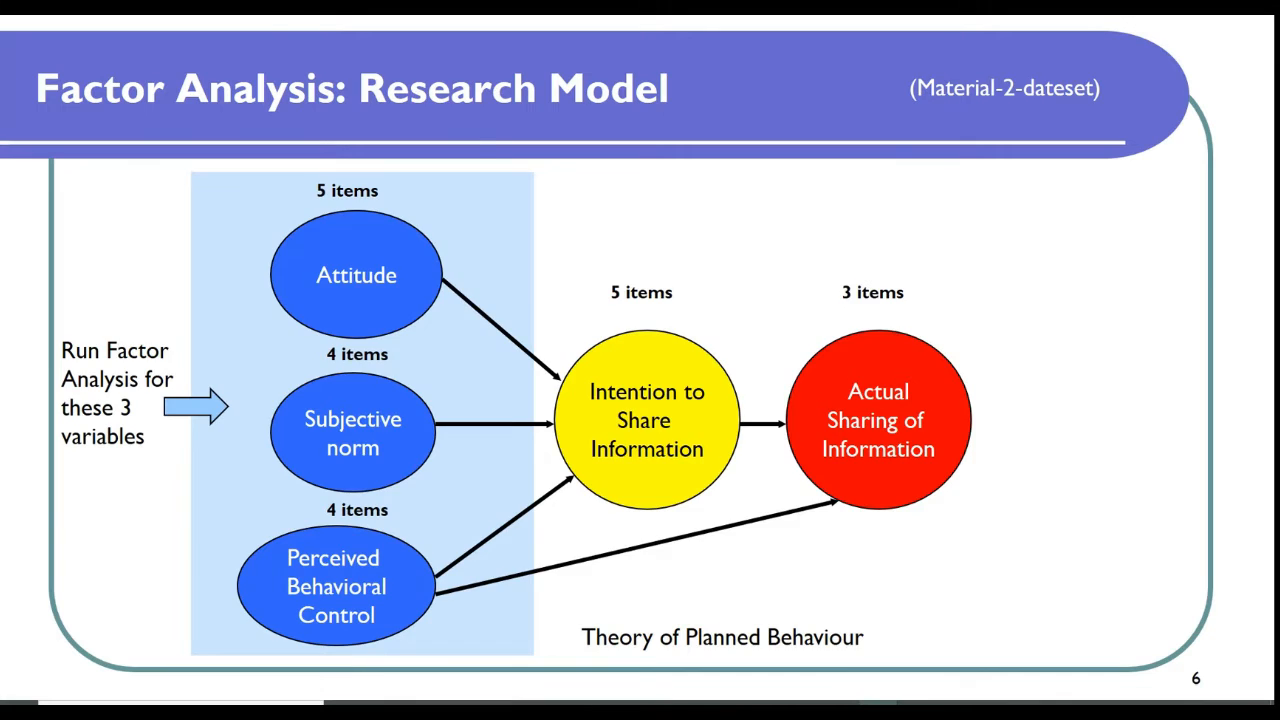
{"action": "key", "text": "Right"}
{"action": "key", "text": "Right"}
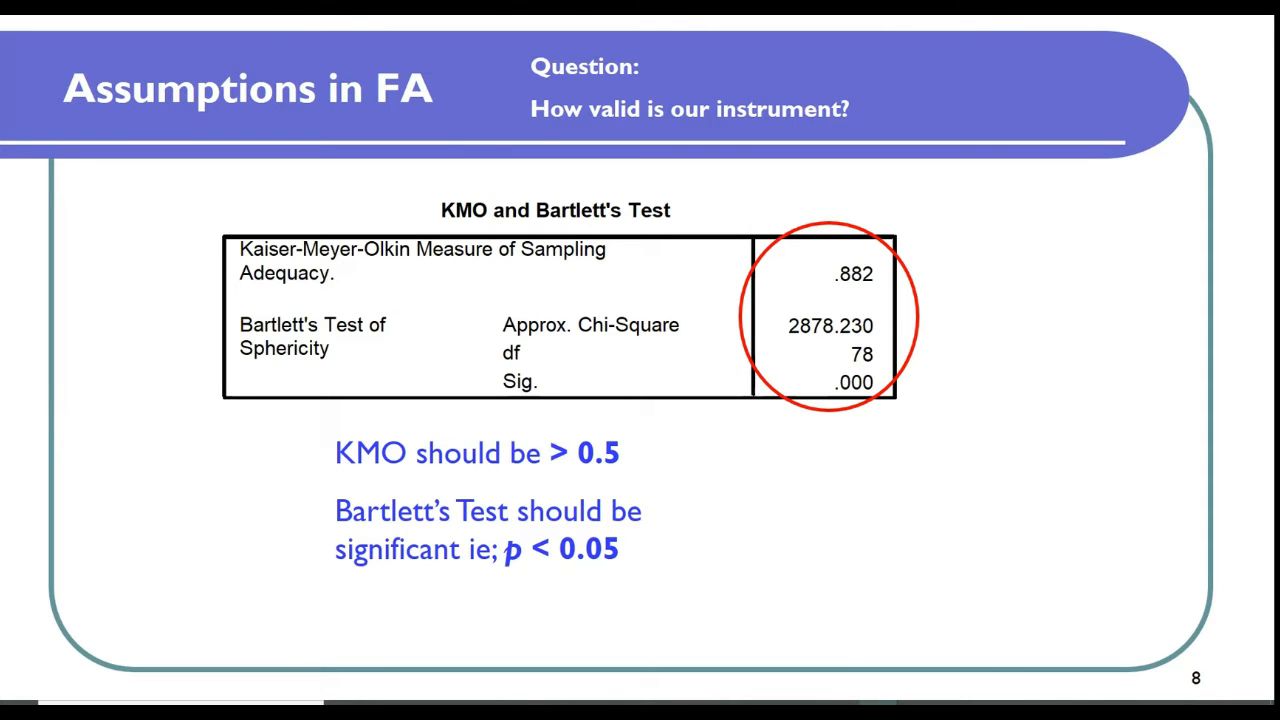
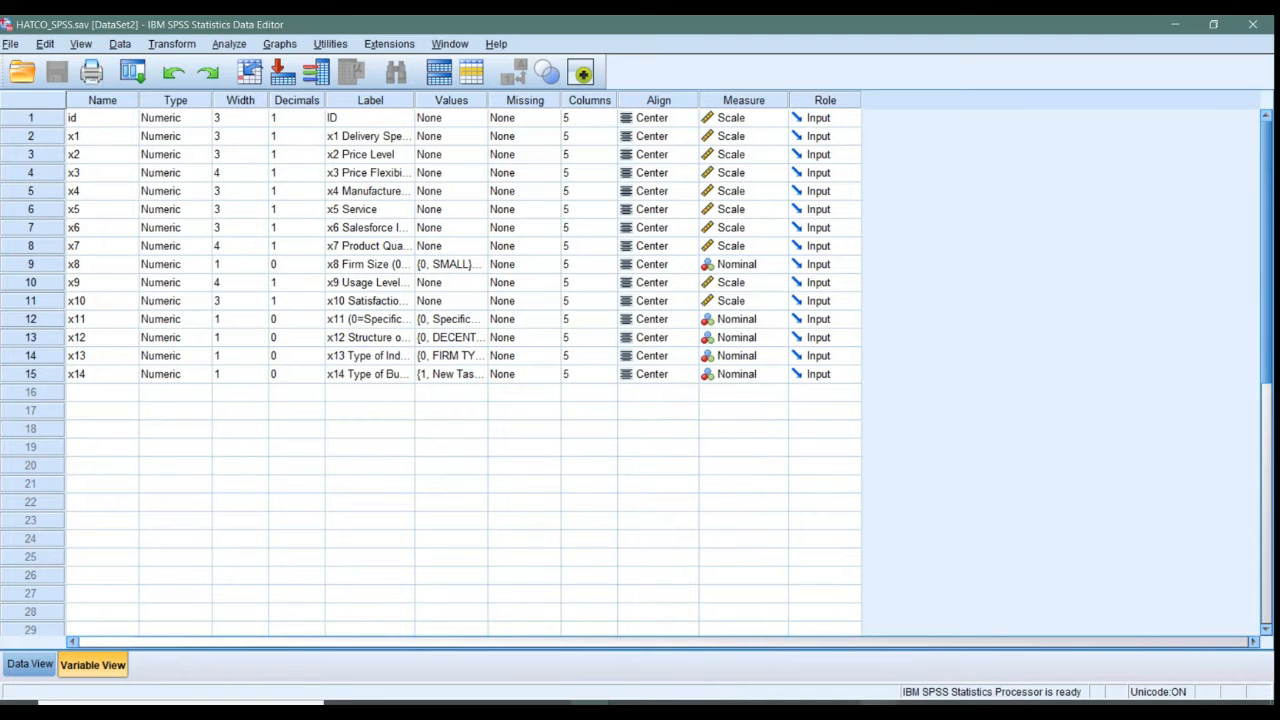
Check the Hands-on Activity slide in the presentation and open the Descriptives analysis for HATCO_SPSS.sav in SPSS.
{"action": "left_click", "coordinate": [970, 640]}
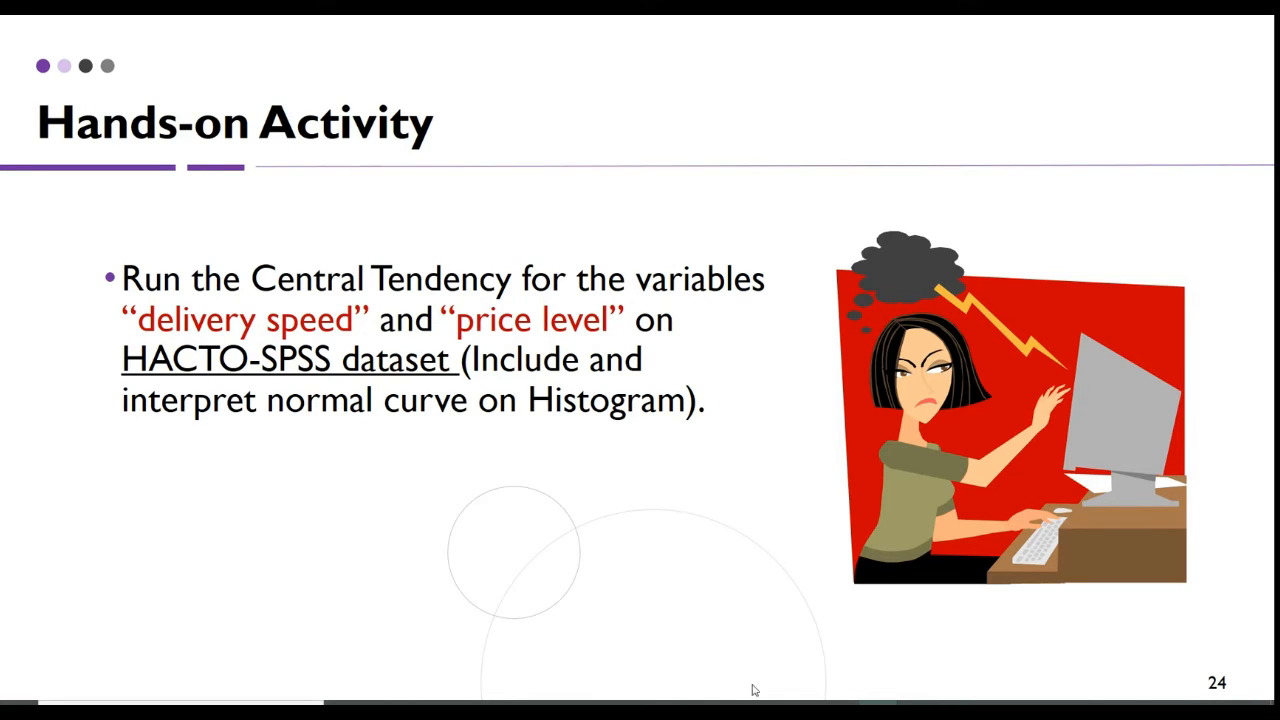
{"action": "mouse_move", "coordinate": [634, 703]}
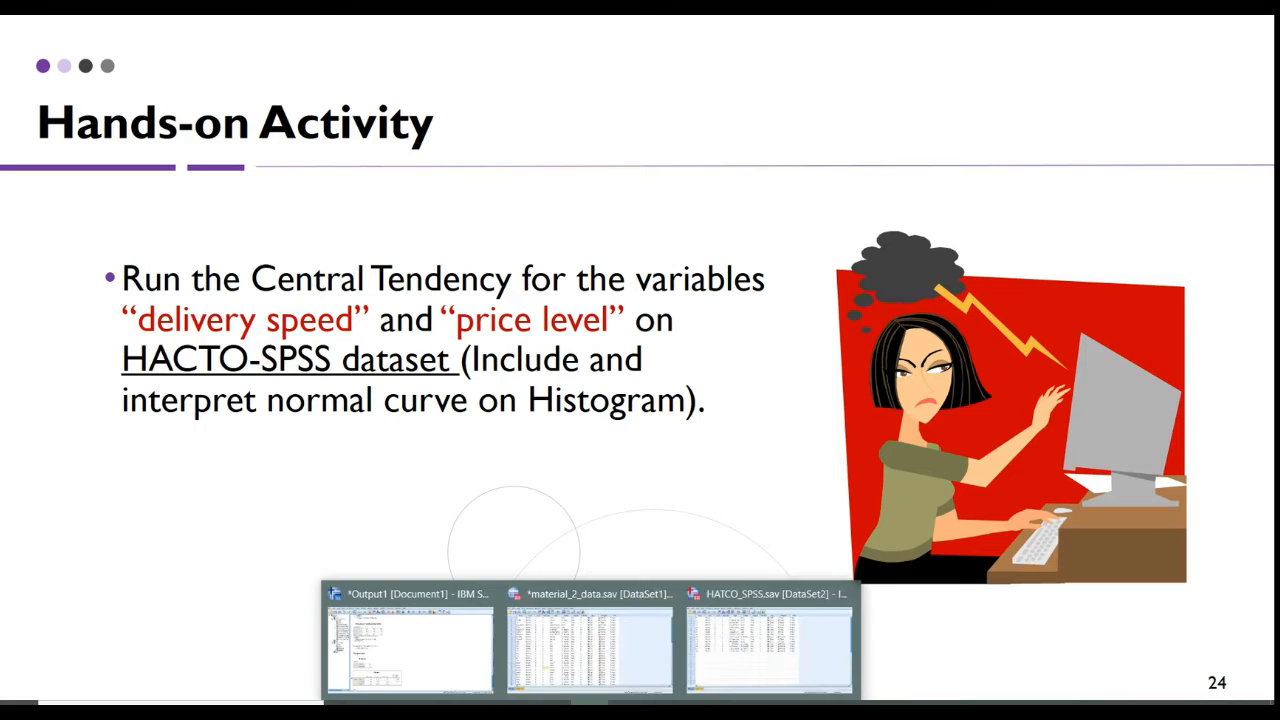
{"action": "left_click", "coordinate": [783, 642]}
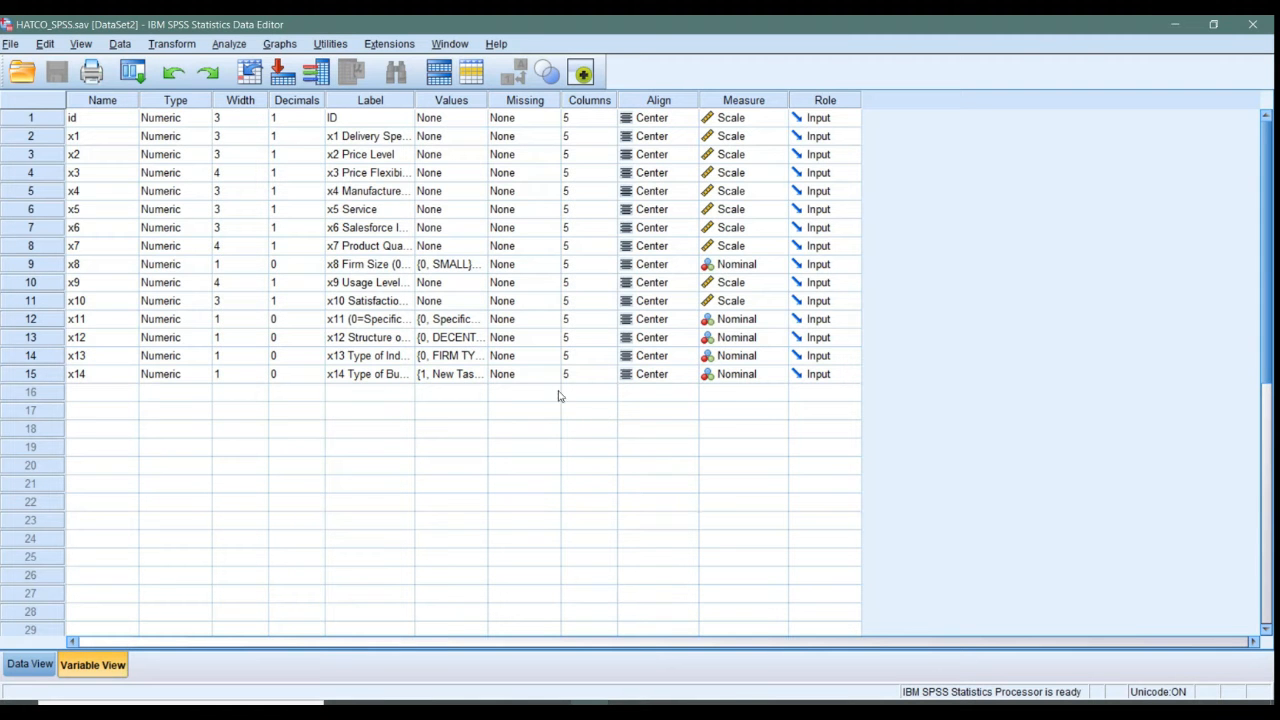
{"action": "left_click", "coordinate": [231, 44]}
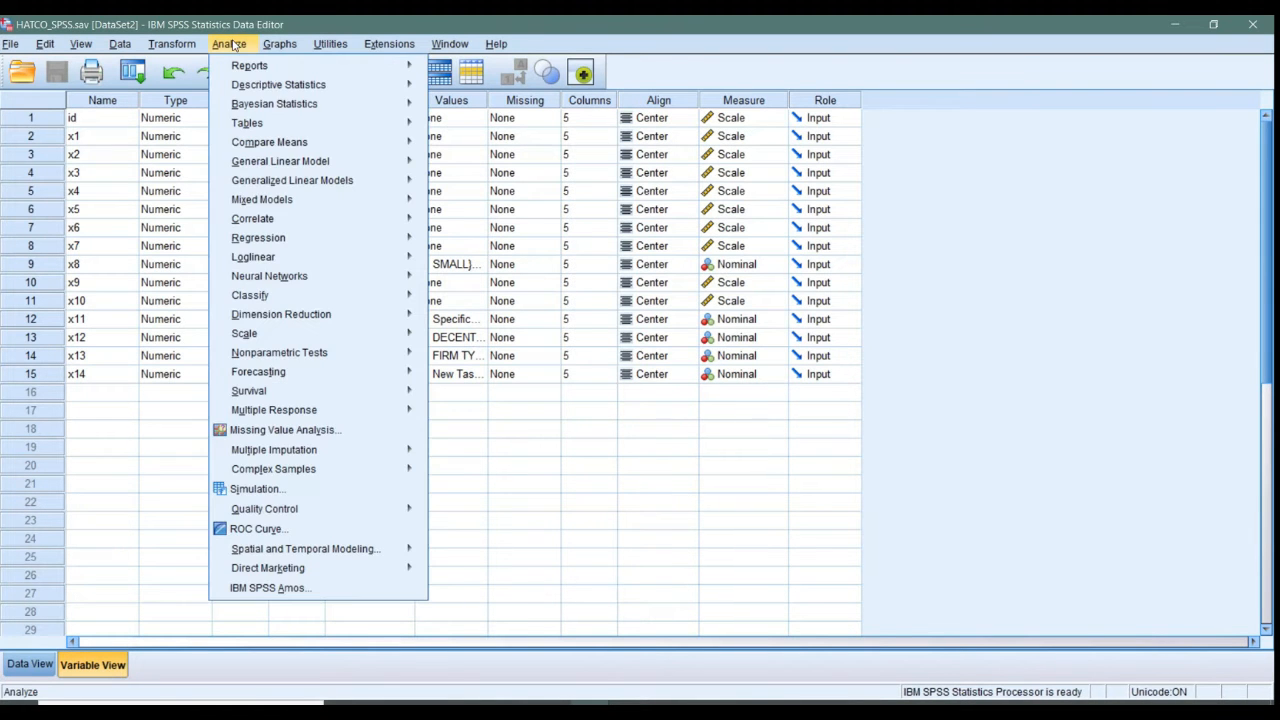
{"action": "mouse_move", "coordinate": [250, 90]}
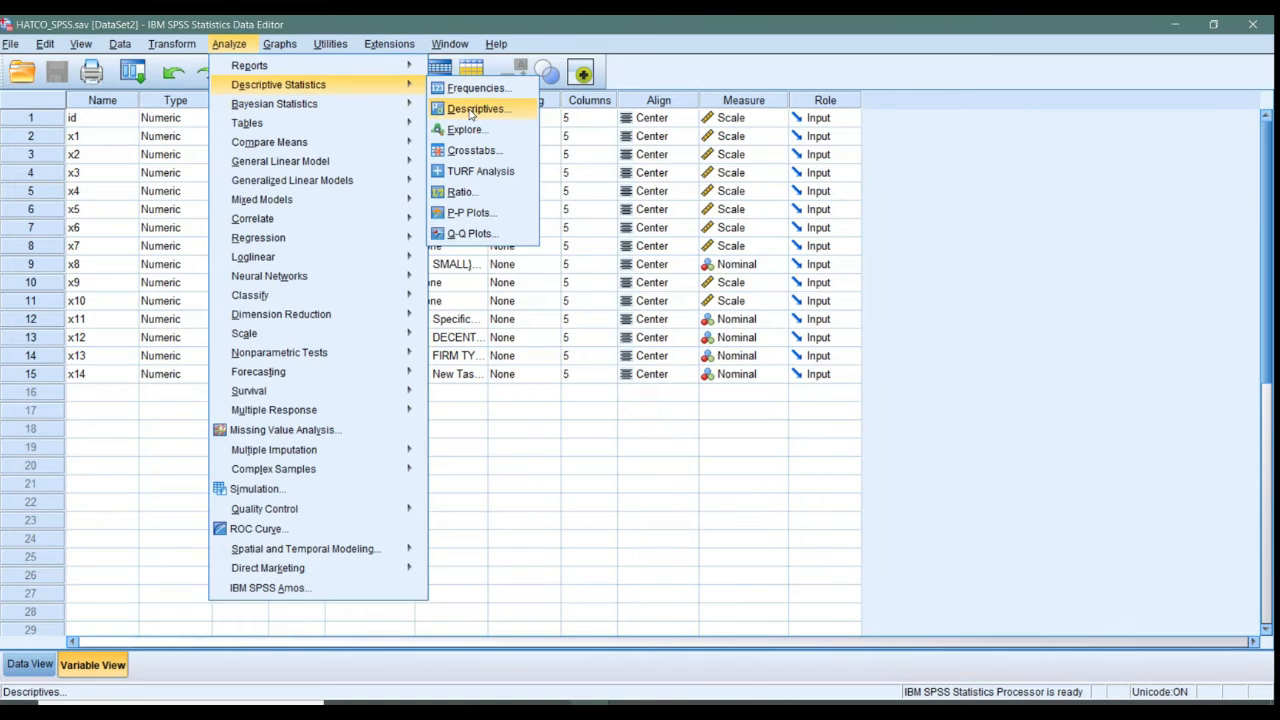
{"action": "left_click", "coordinate": [470, 110]}
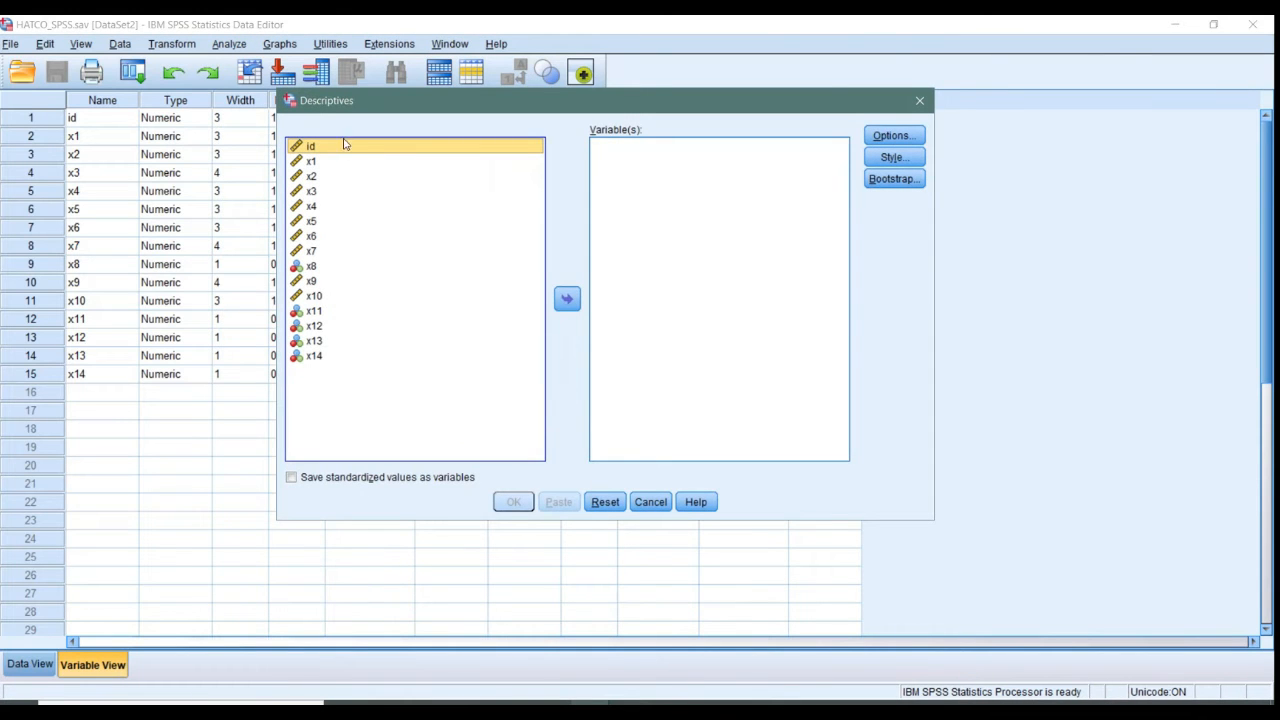
{"action": "left_click_drag", "start_coordinate": [350, 102], "coordinate": [349, 147]}
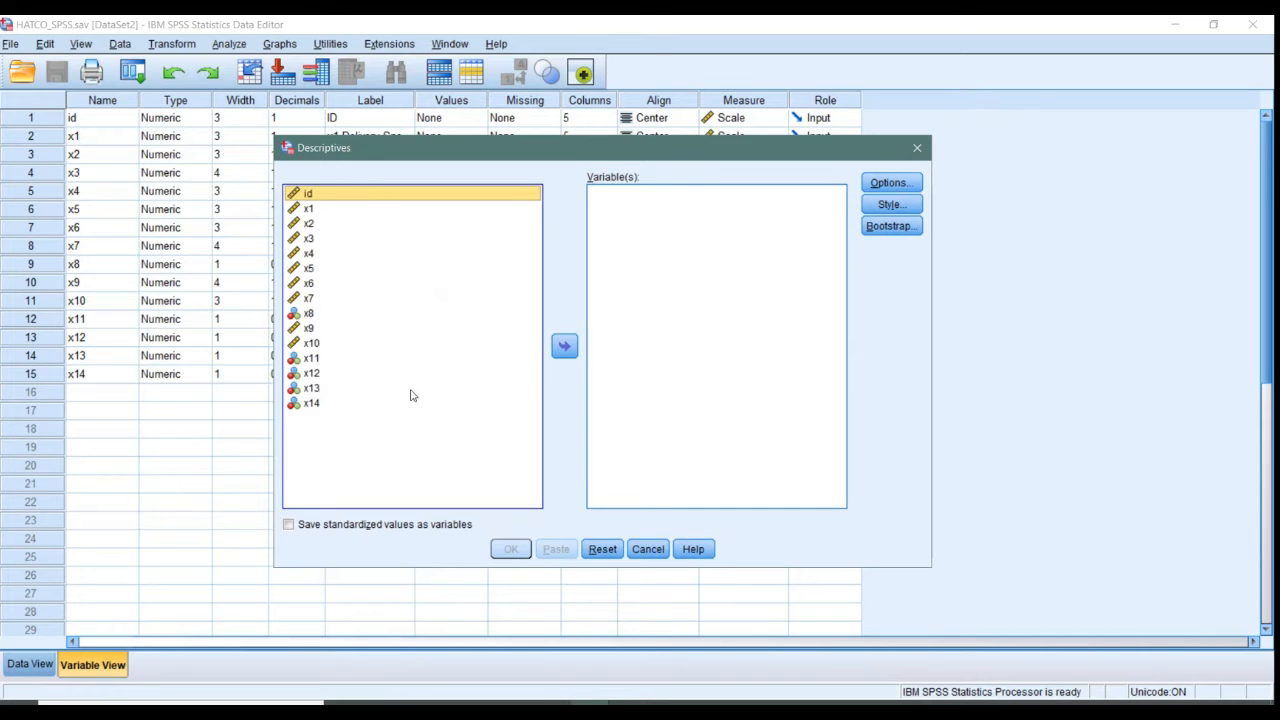
Recheck on the Hands-on Activity slide which variables to analyse and return to the Descriptives dialog in SPSS.
{"action": "left_click", "coordinate": [881, 704]}
{"action": "left_click", "coordinate": [931, 656]}
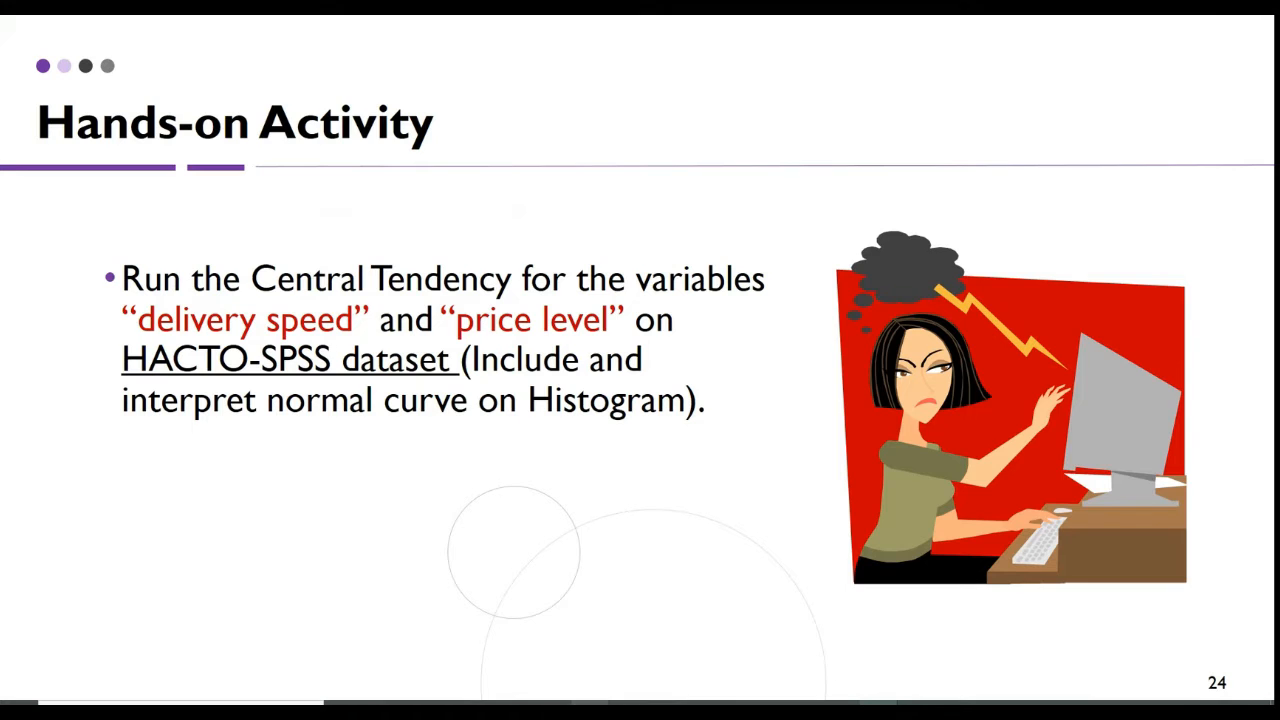
{"action": "left_click", "coordinate": [766, 640]}
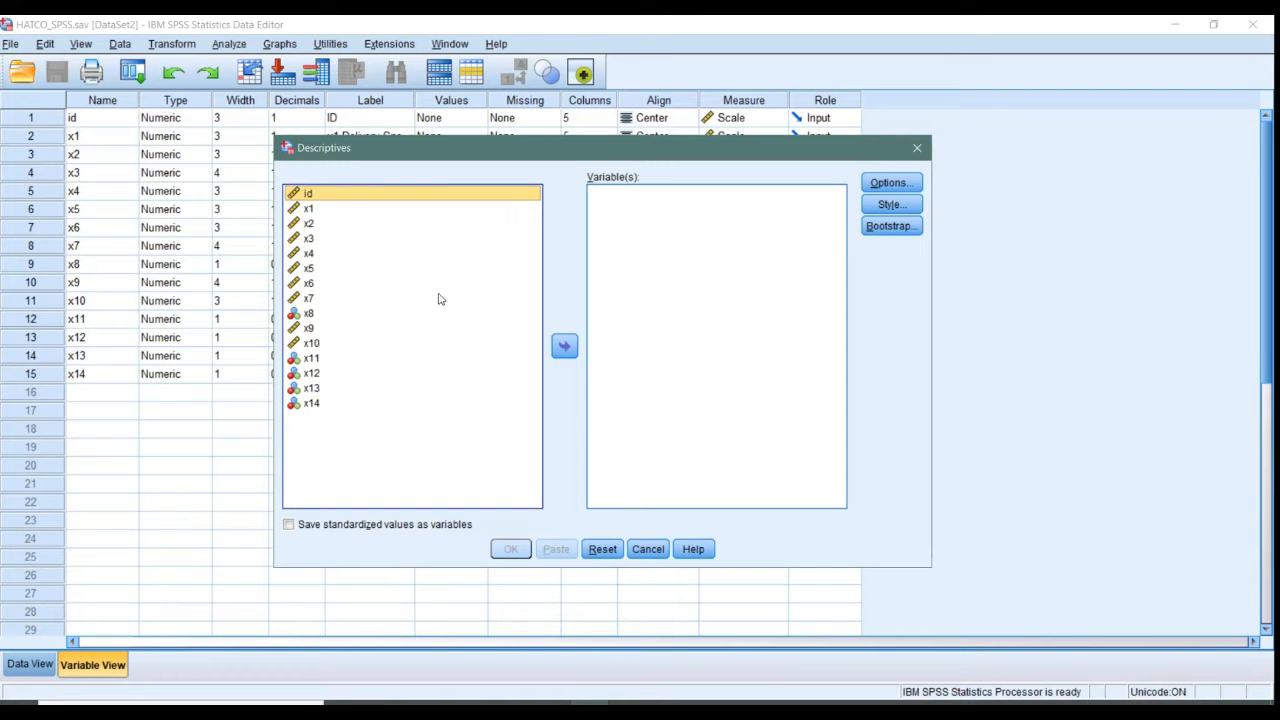
Show variable labels instead of variable names in the Descriptives source list.
{"action": "left_click", "coordinate": [390, 239]}
{"action": "right_click", "coordinate": [390, 240]}
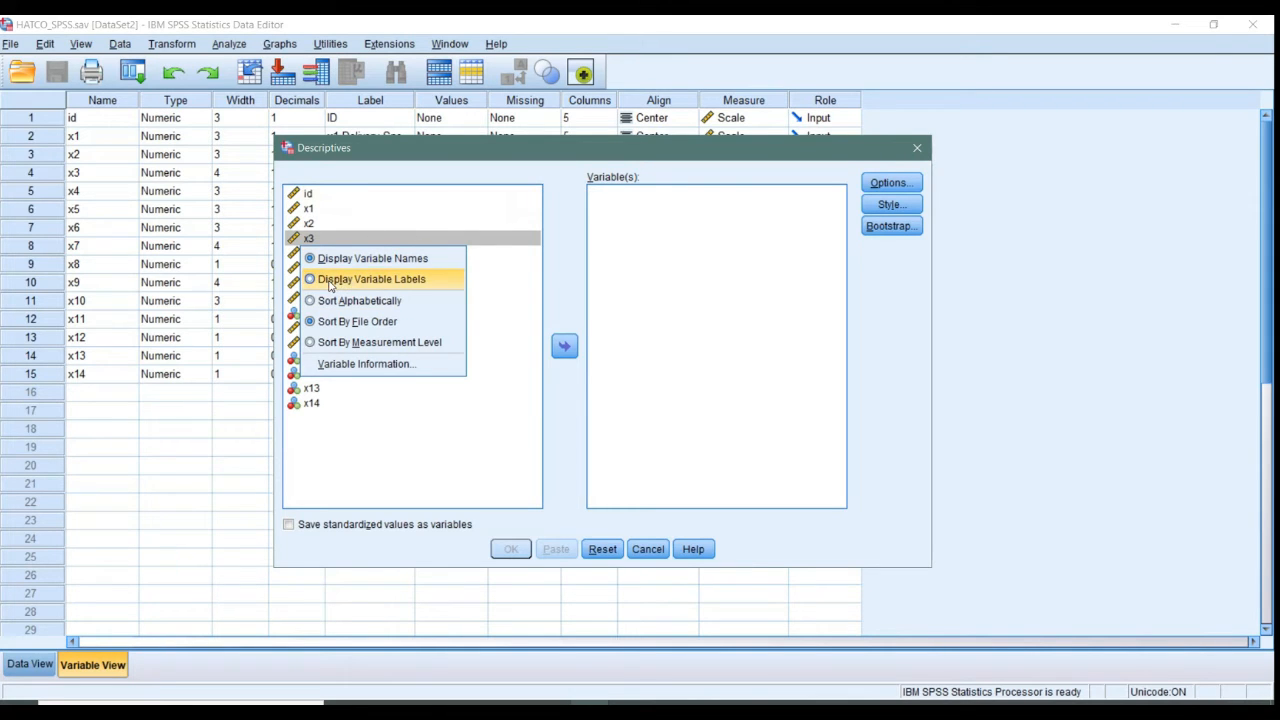
{"action": "left_click", "coordinate": [395, 284]}
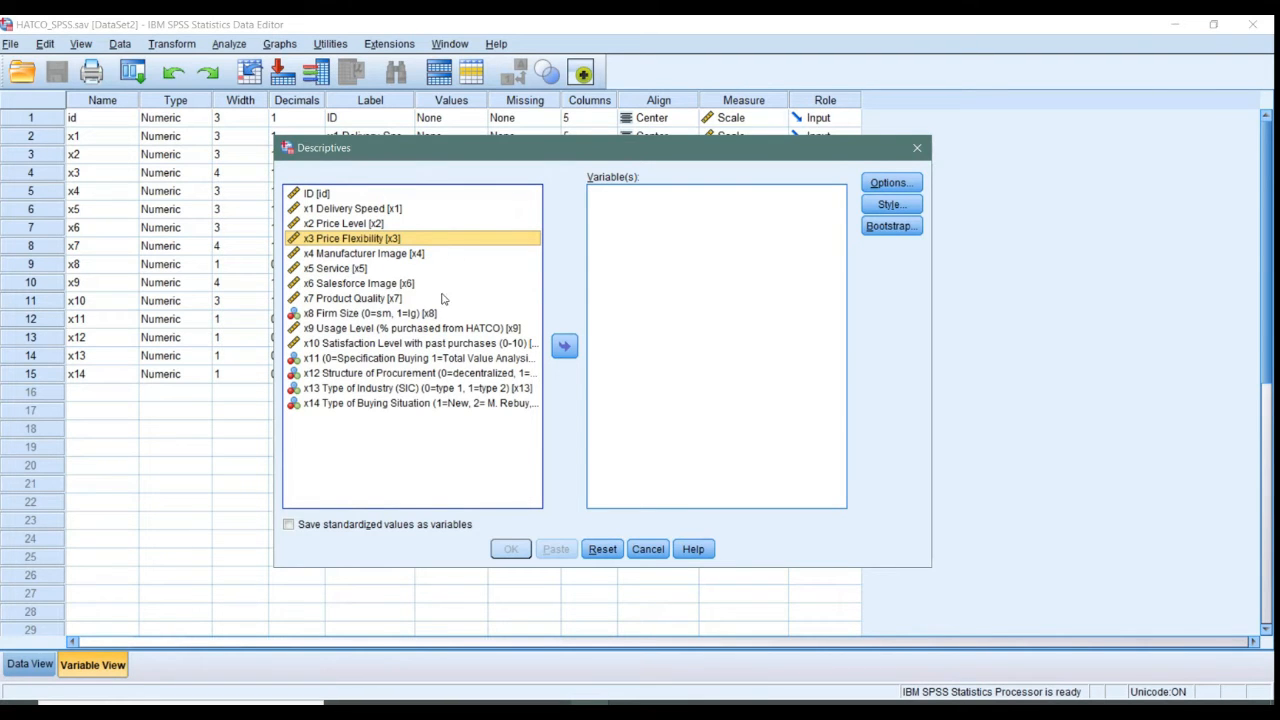
{"action": "right_click", "coordinate": [460, 222]}
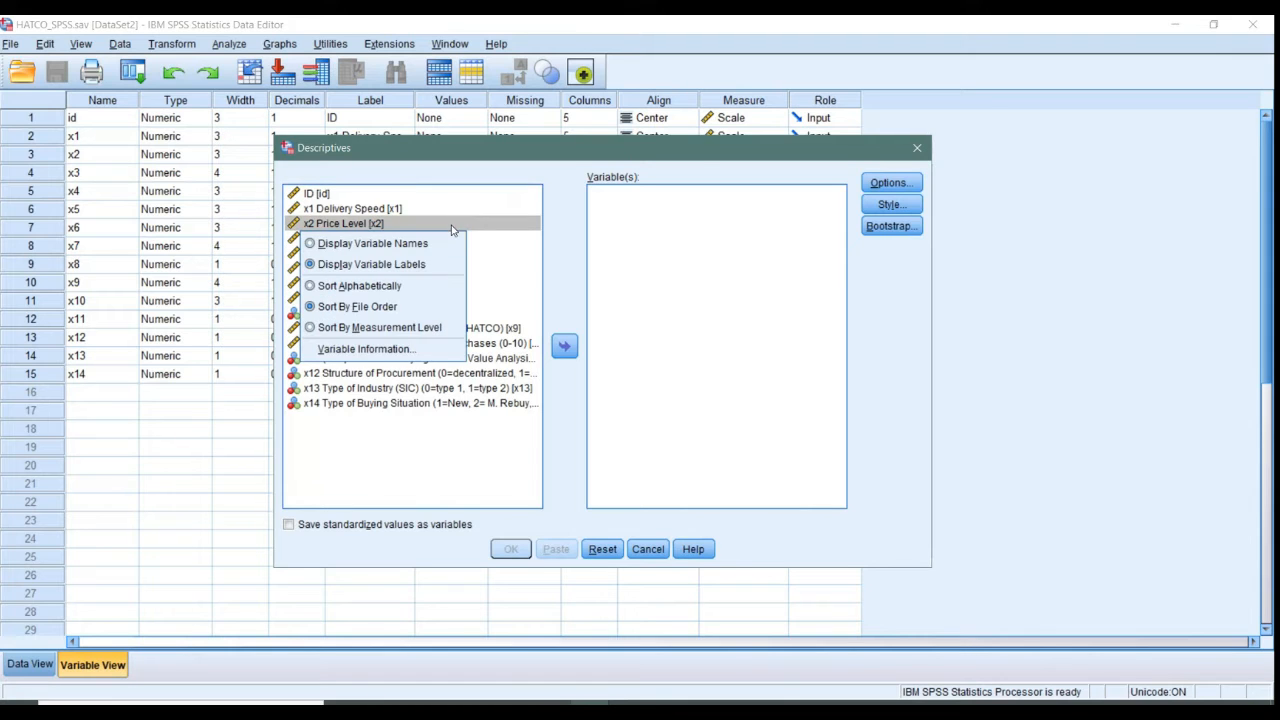
{"action": "left_click", "coordinate": [417, 249]}
{"action": "right_click", "coordinate": [412, 227]}
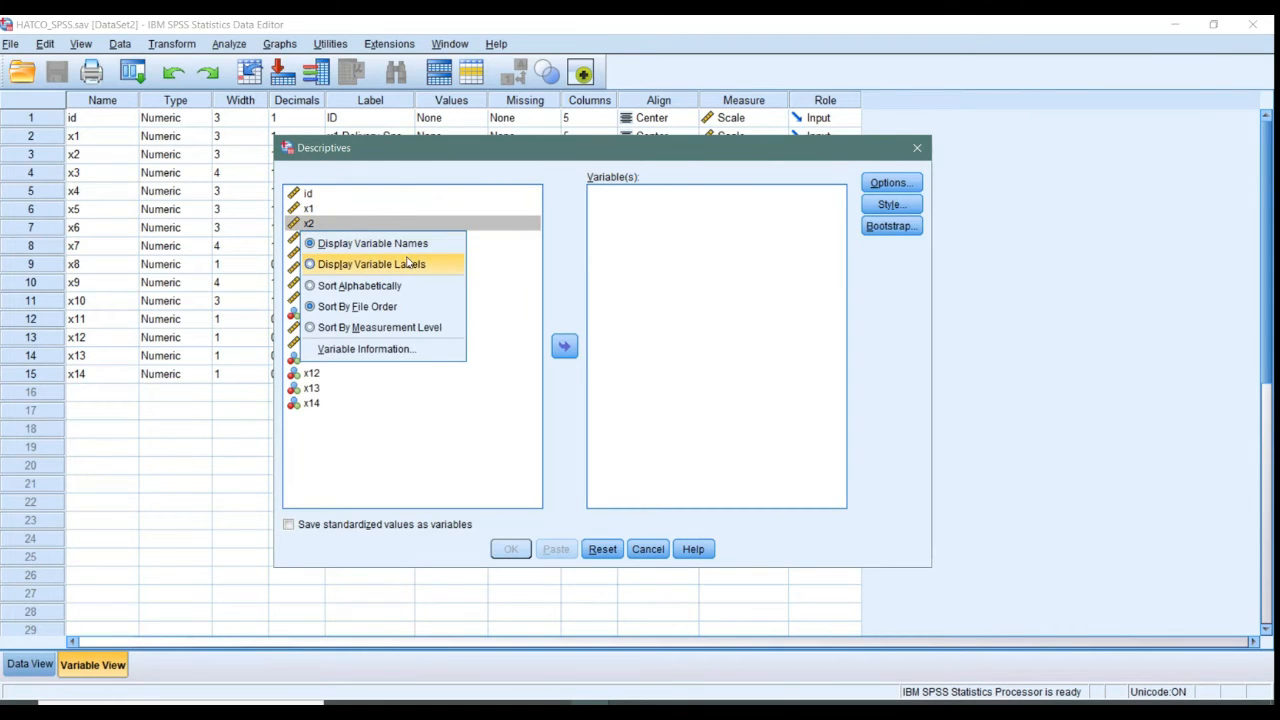
{"action": "left_click", "coordinate": [414, 259]}
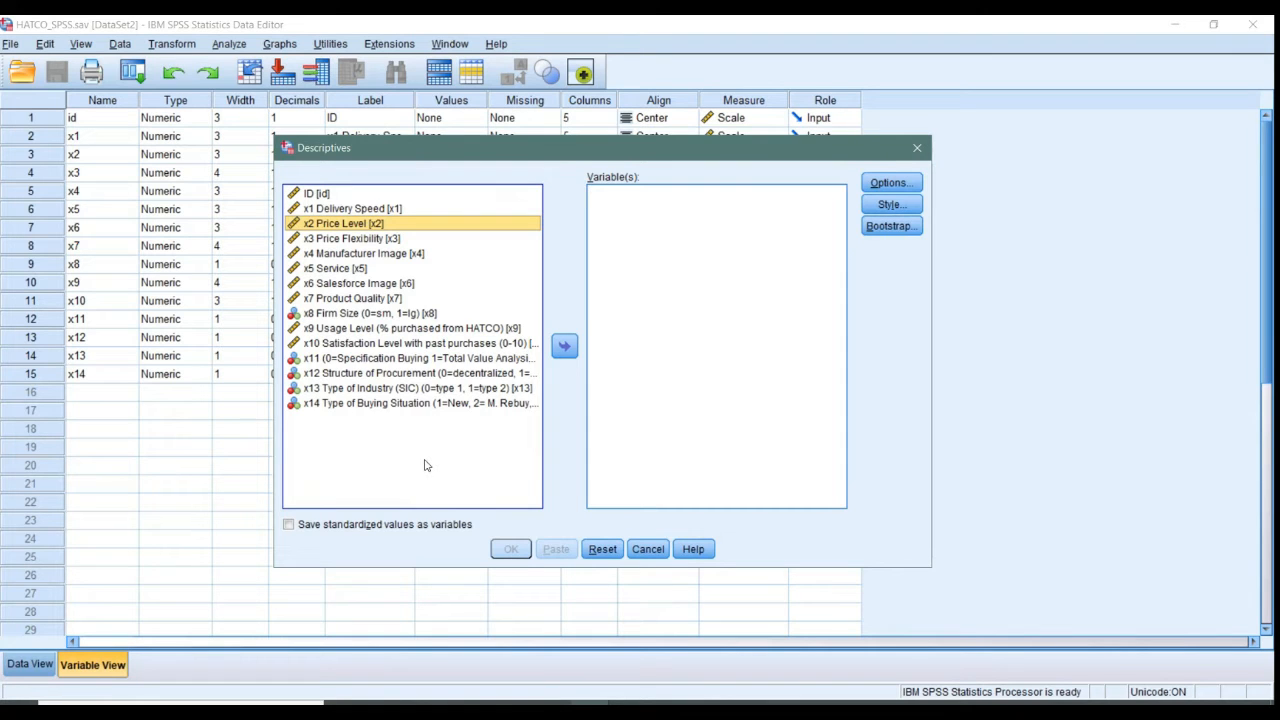
Add x1 Delivery Speed to the Descriptives variables and look over the available statistics options.
{"action": "left_click", "coordinate": [357, 208]}
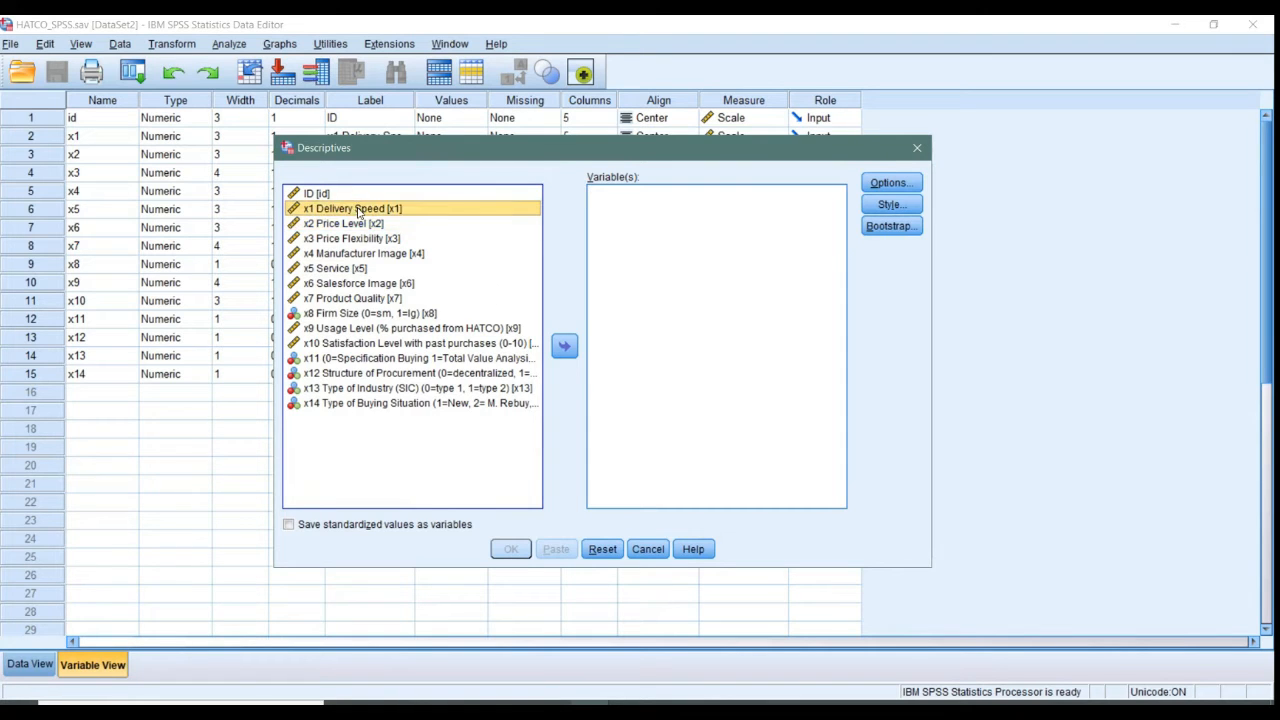
{"action": "left_click", "coordinate": [565, 347]}
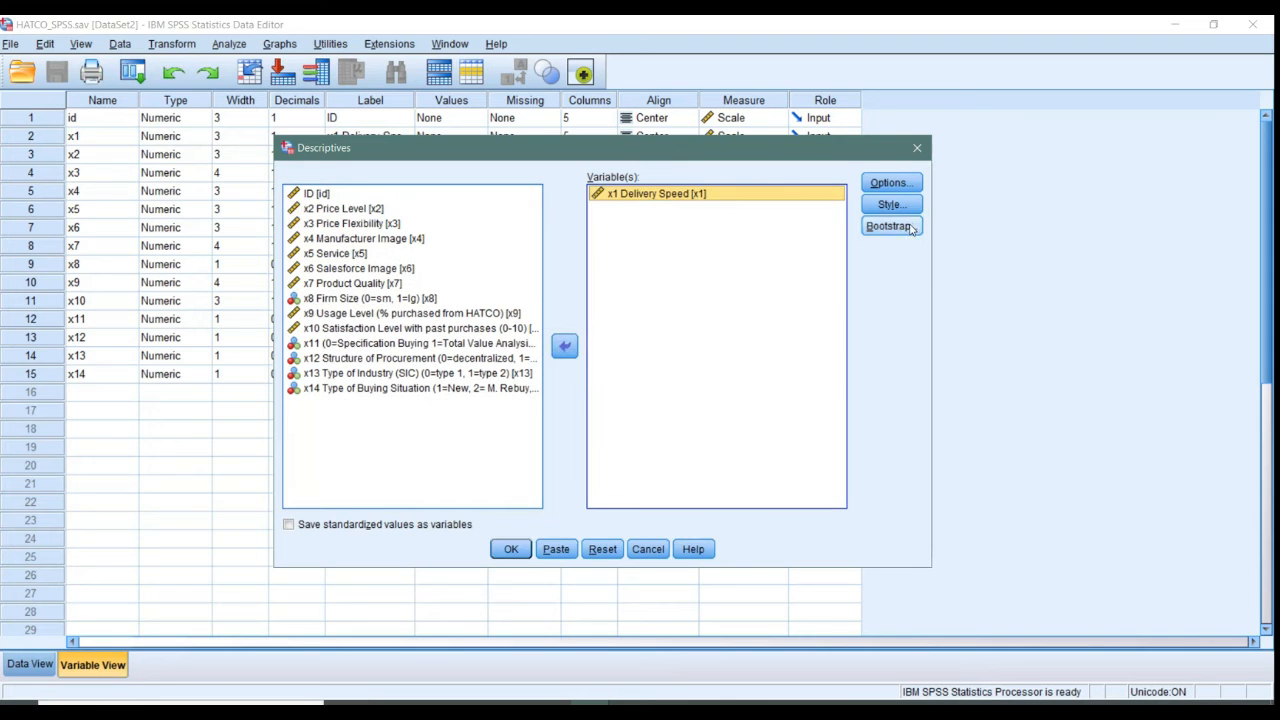
{"action": "left_click", "coordinate": [899, 186]}
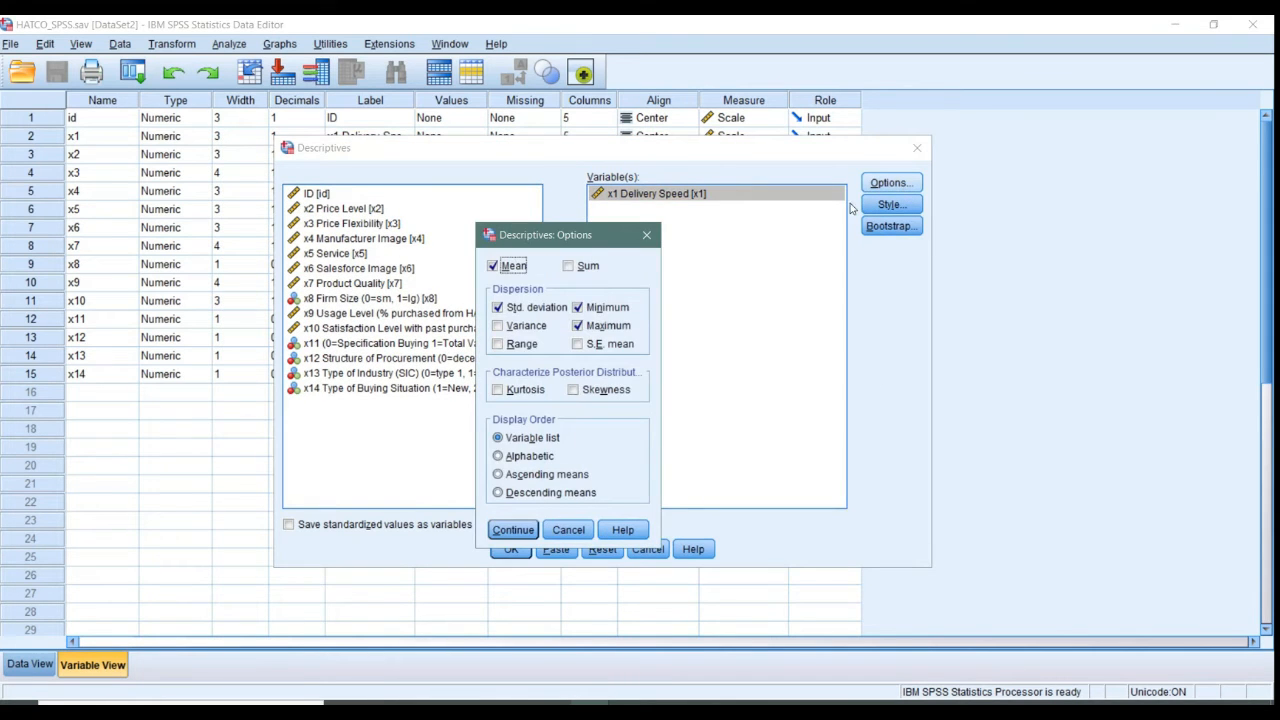
{"action": "left_click", "coordinate": [648, 235]}
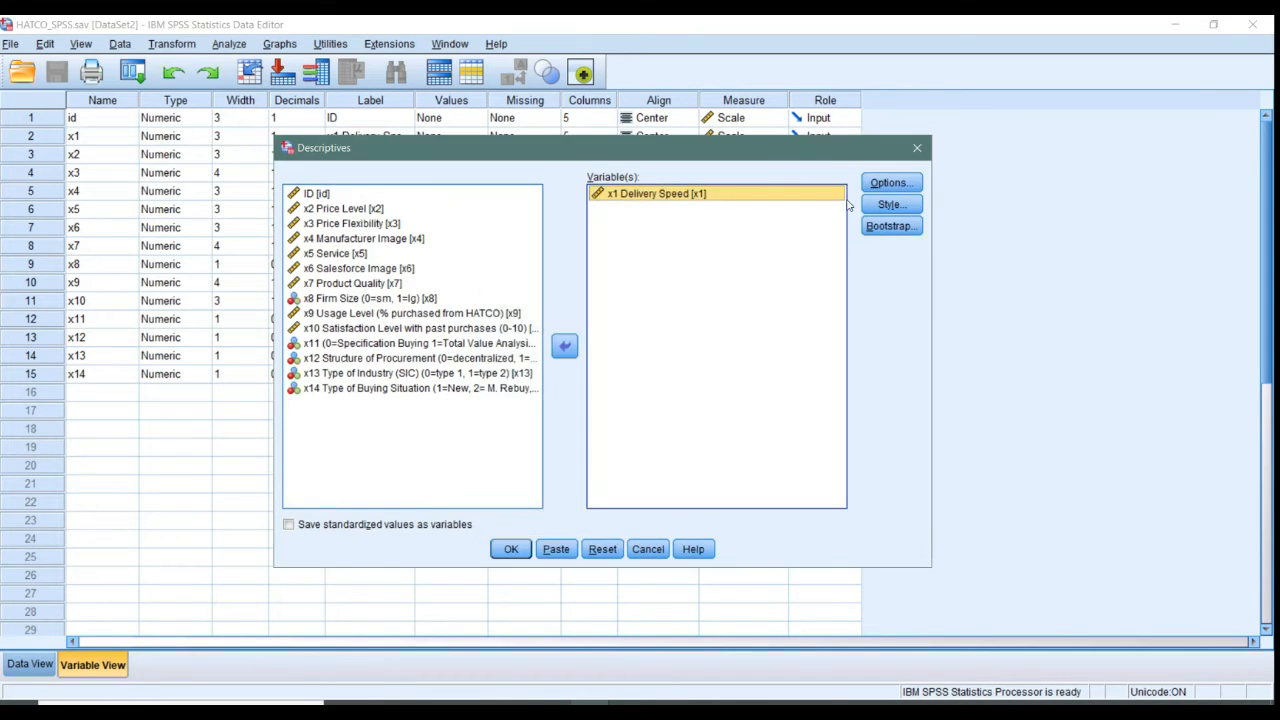
Close the Descriptives dialog and open the Frequencies analysis instead.
{"action": "left_click", "coordinate": [916, 149]}
{"action": "left_click", "coordinate": [174, 50]}
{"action": "mouse_move", "coordinate": [226, 45]}
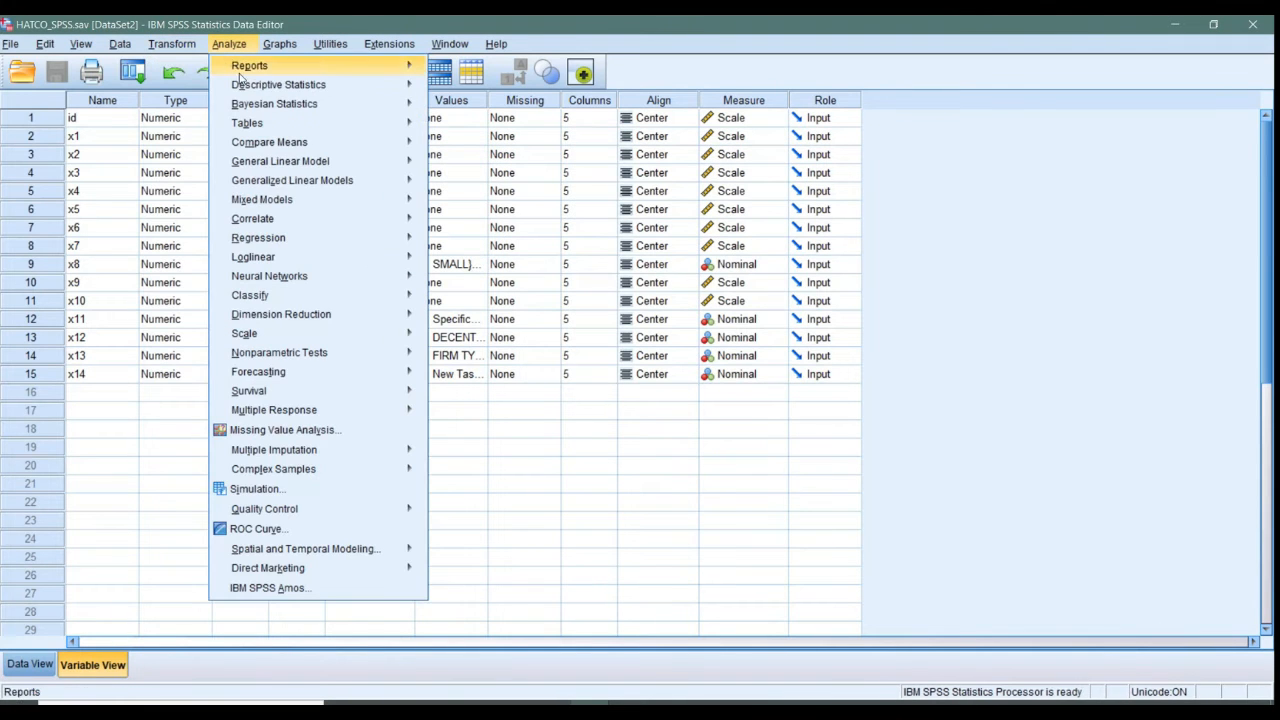
{"action": "mouse_move", "coordinate": [243, 88]}
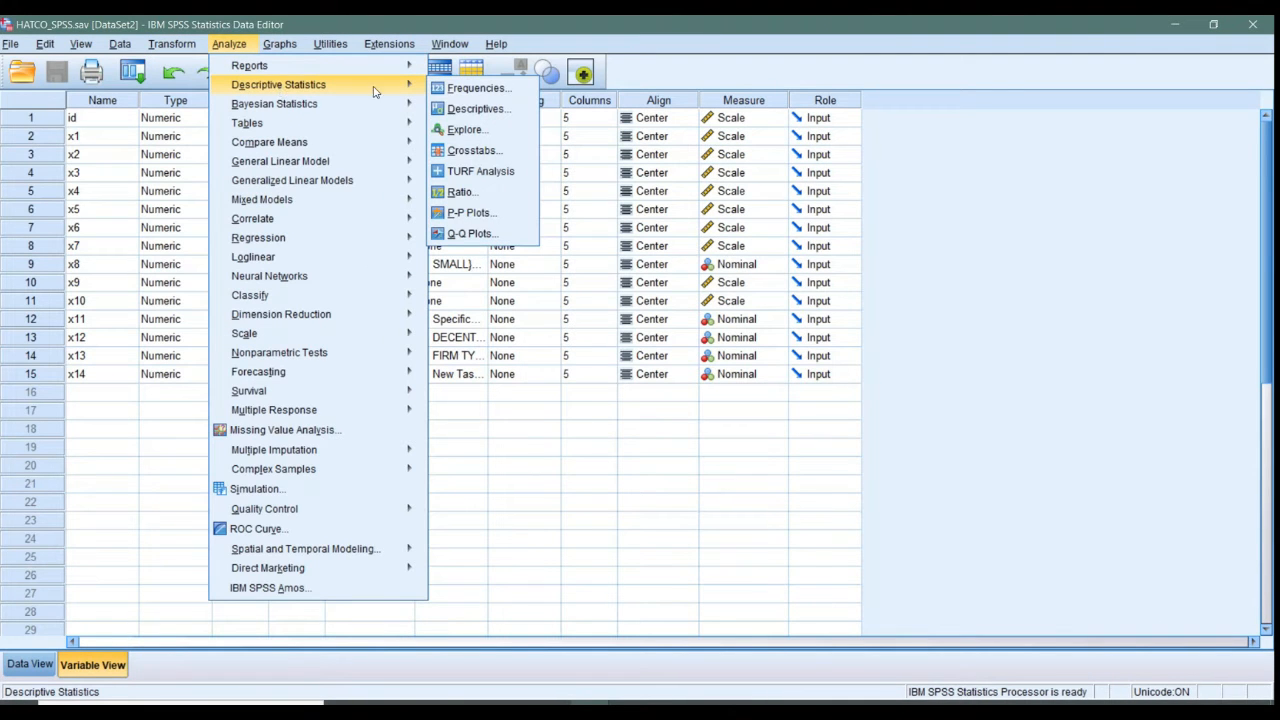
{"action": "left_click", "coordinate": [458, 90]}
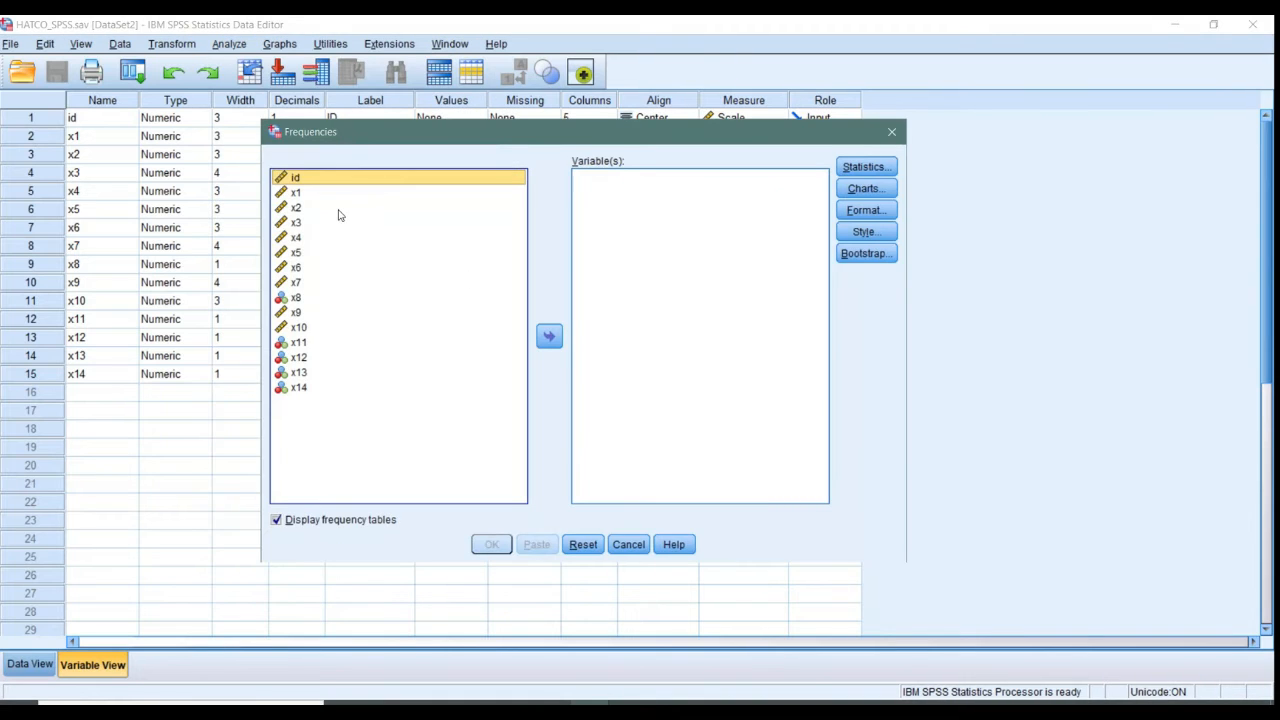
{"action": "right_click", "coordinate": [392, 224]}
{"action": "left_click", "coordinate": [399, 263]}
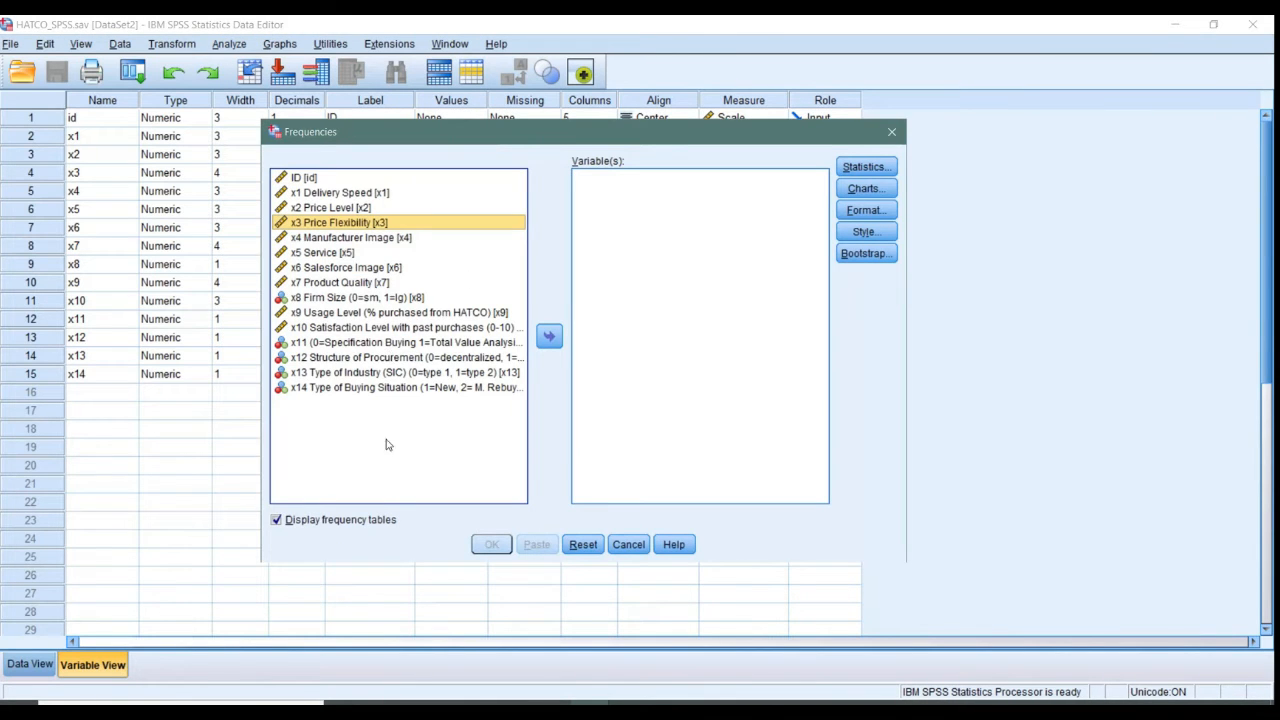
{"action": "left_click", "coordinate": [342, 192]}
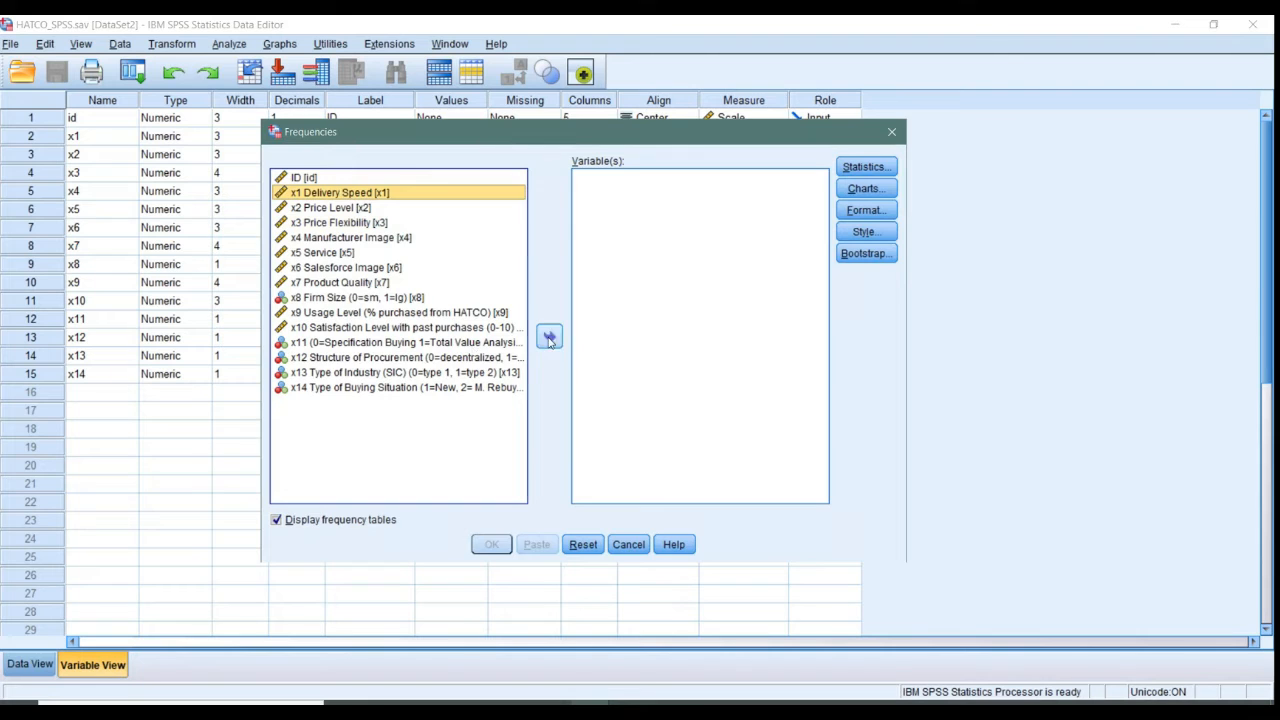
{"action": "left_click", "coordinate": [549, 336]}
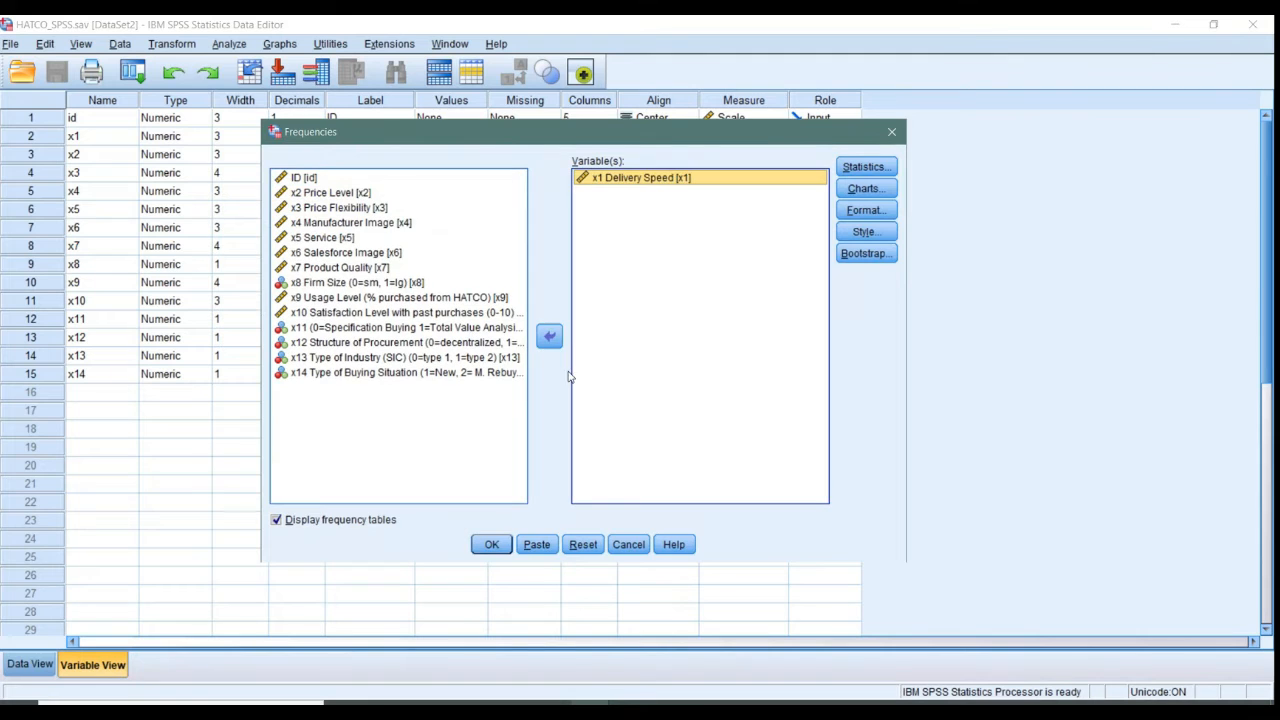
Check the chart requirement on the Hands-on Activity slide in the presentation and return to the Frequencies chart options in SPSS.
{"action": "left_click", "coordinate": [863, 189]}
{"action": "mouse_move", "coordinate": [880, 716]}
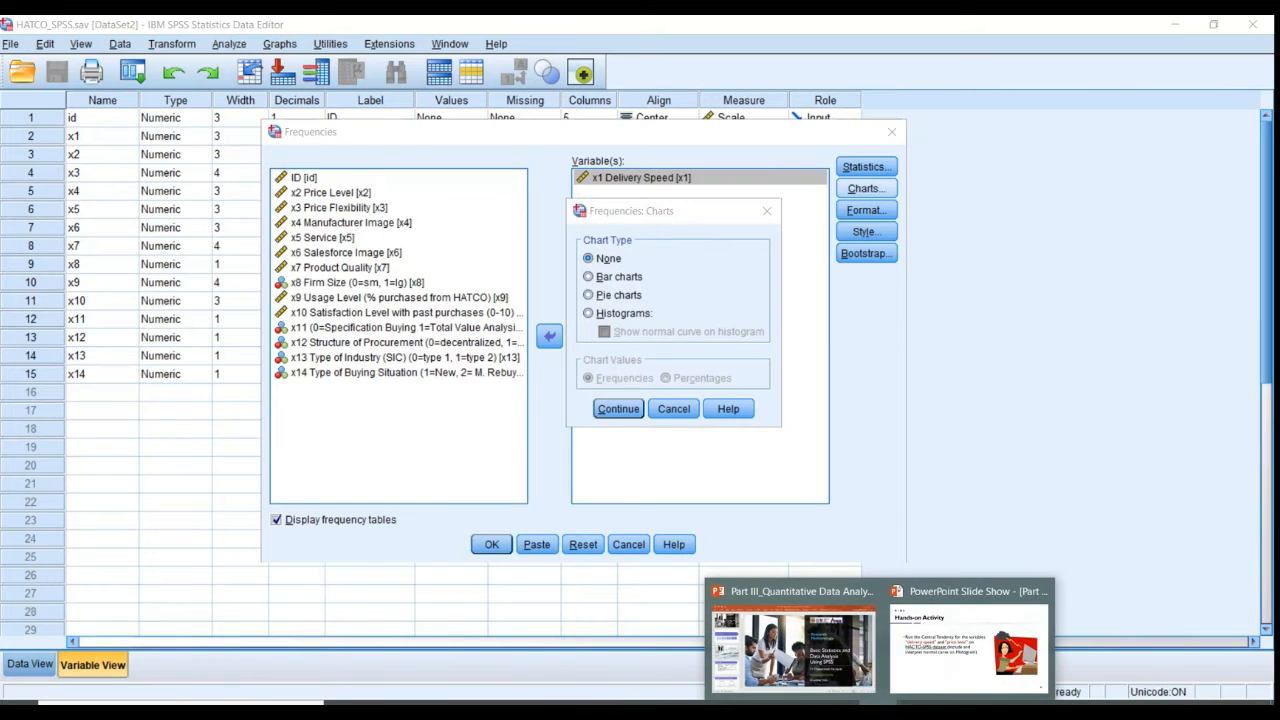
{"action": "left_click", "coordinate": [968, 640]}
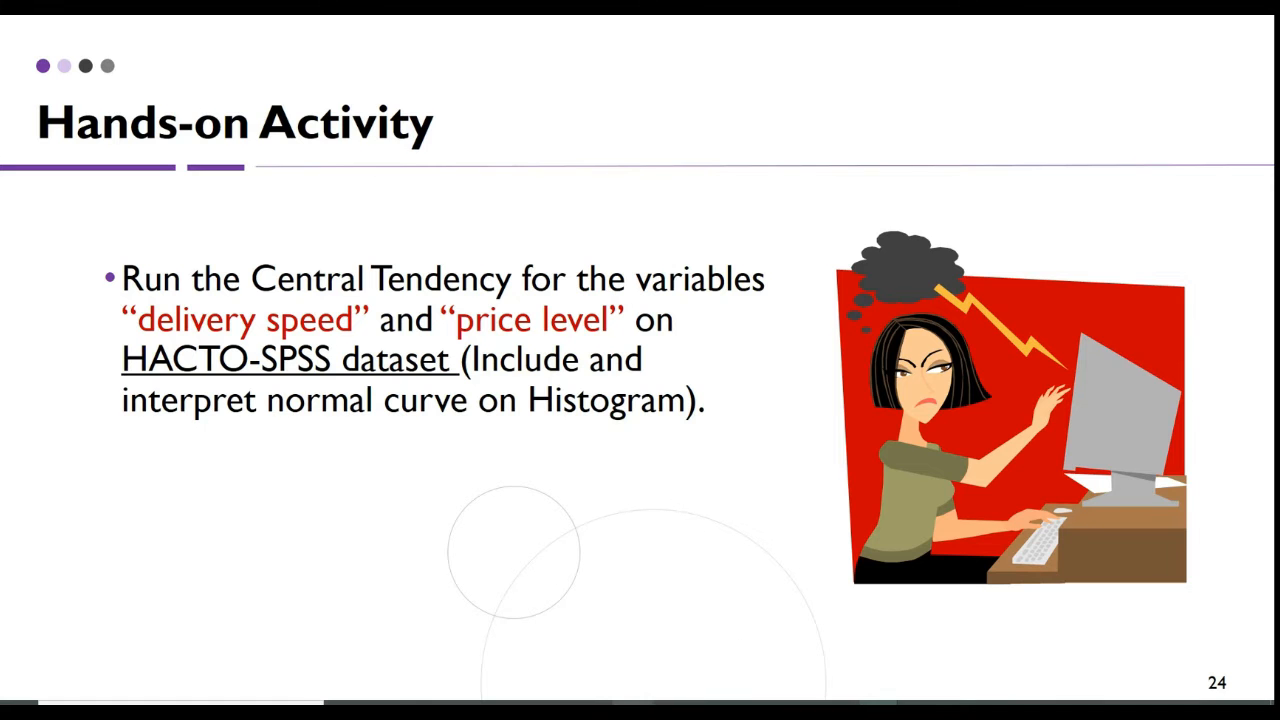
{"action": "mouse_move", "coordinate": [590, 703]}
{"action": "left_click", "coordinate": [757, 651]}
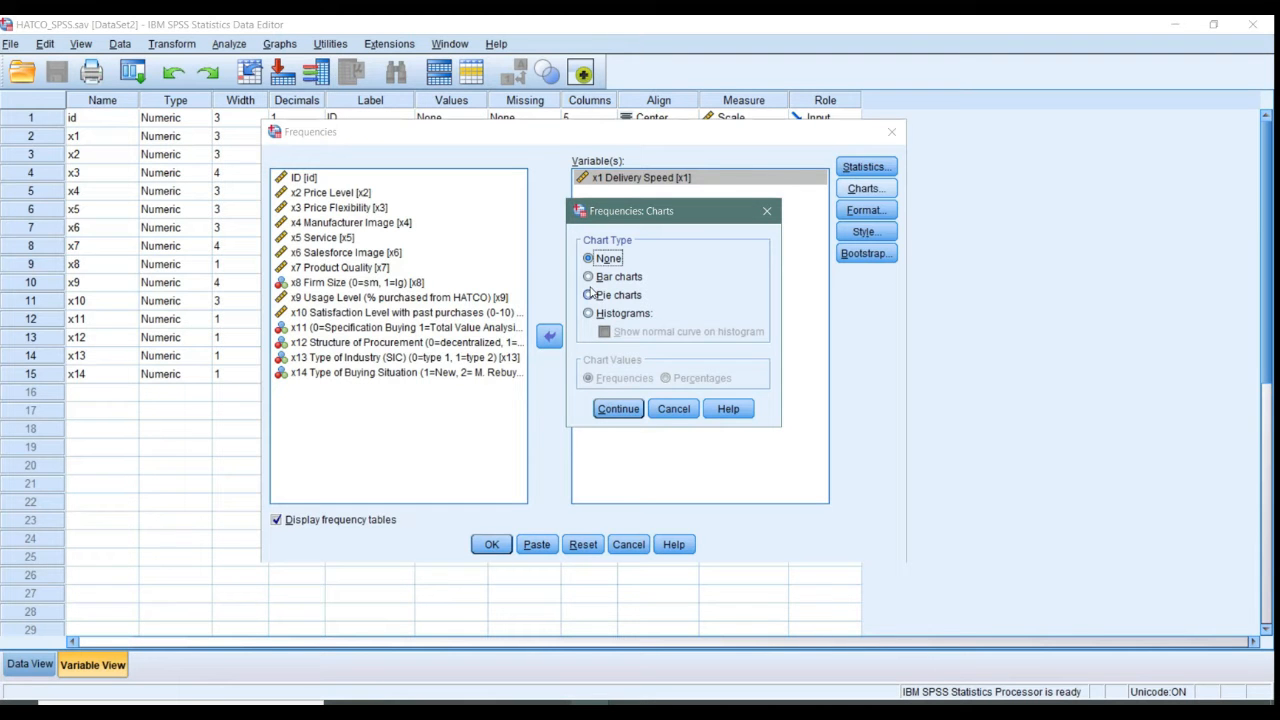
{"action": "left_click", "coordinate": [772, 213]}
{"action": "left_click", "coordinate": [870, 190]}
{"action": "left_click", "coordinate": [600, 314]}
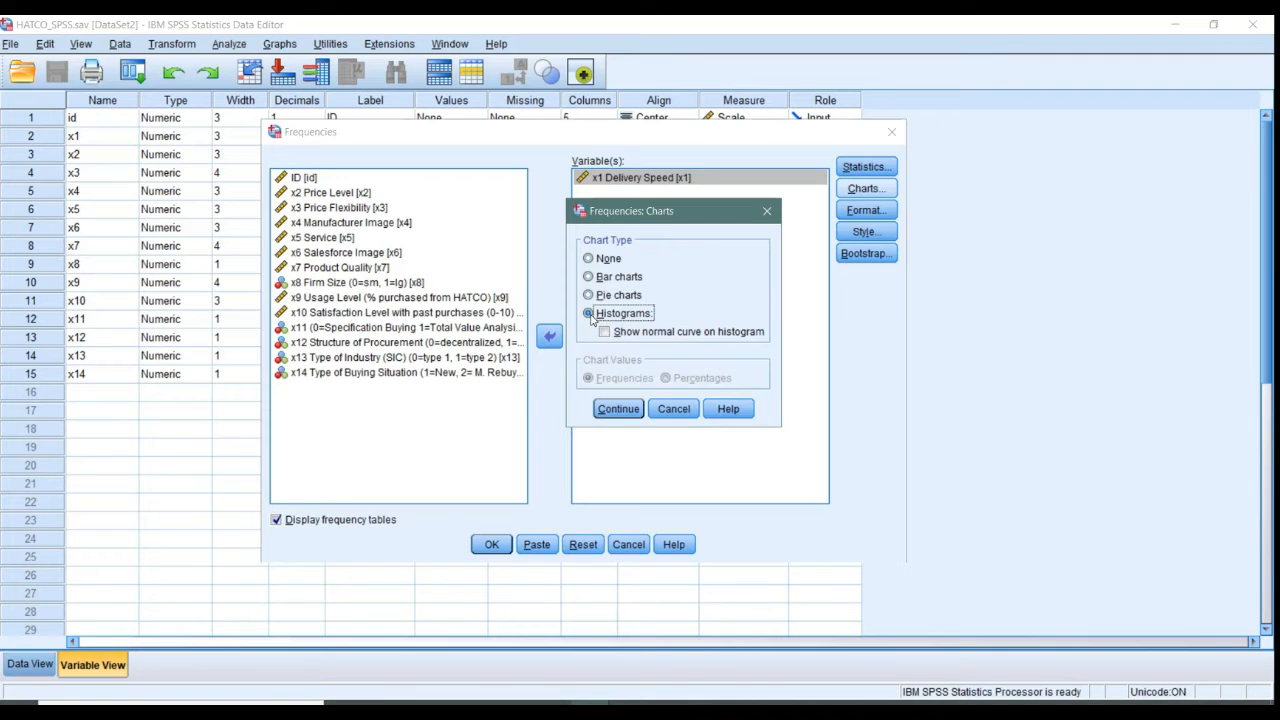
{"action": "left_click", "coordinate": [605, 333]}
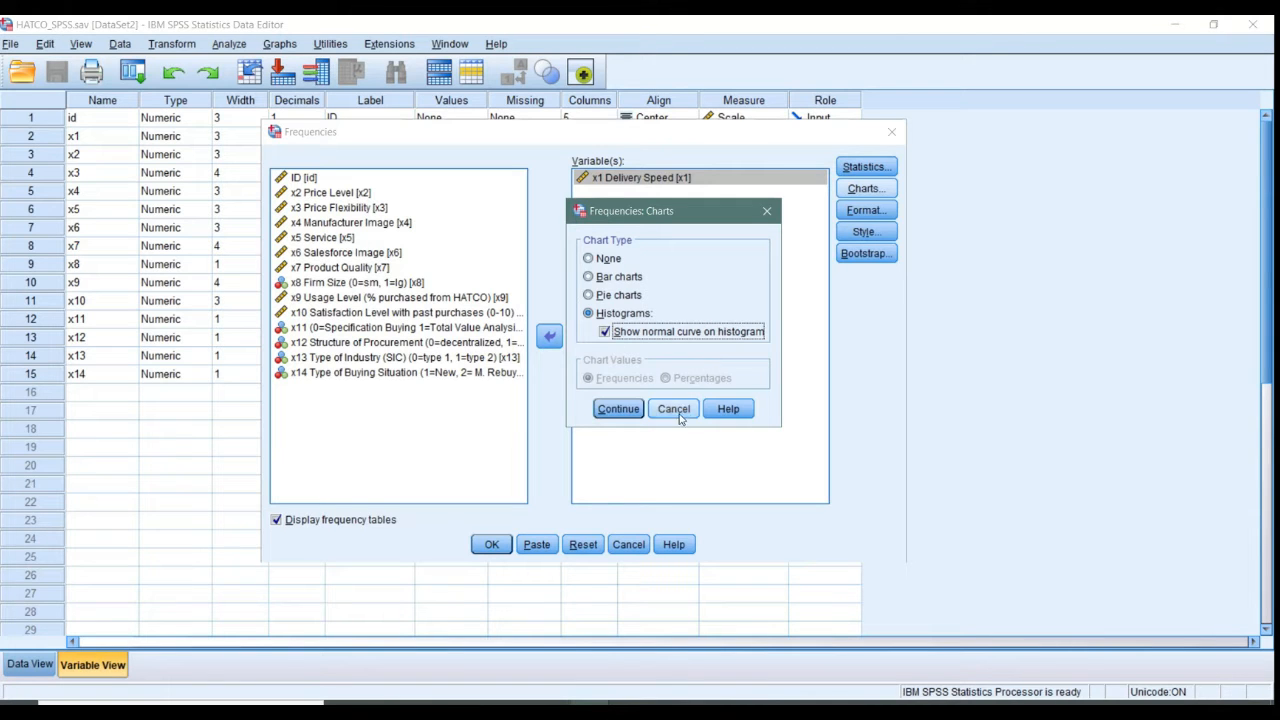
{"action": "left_click", "coordinate": [617, 410]}
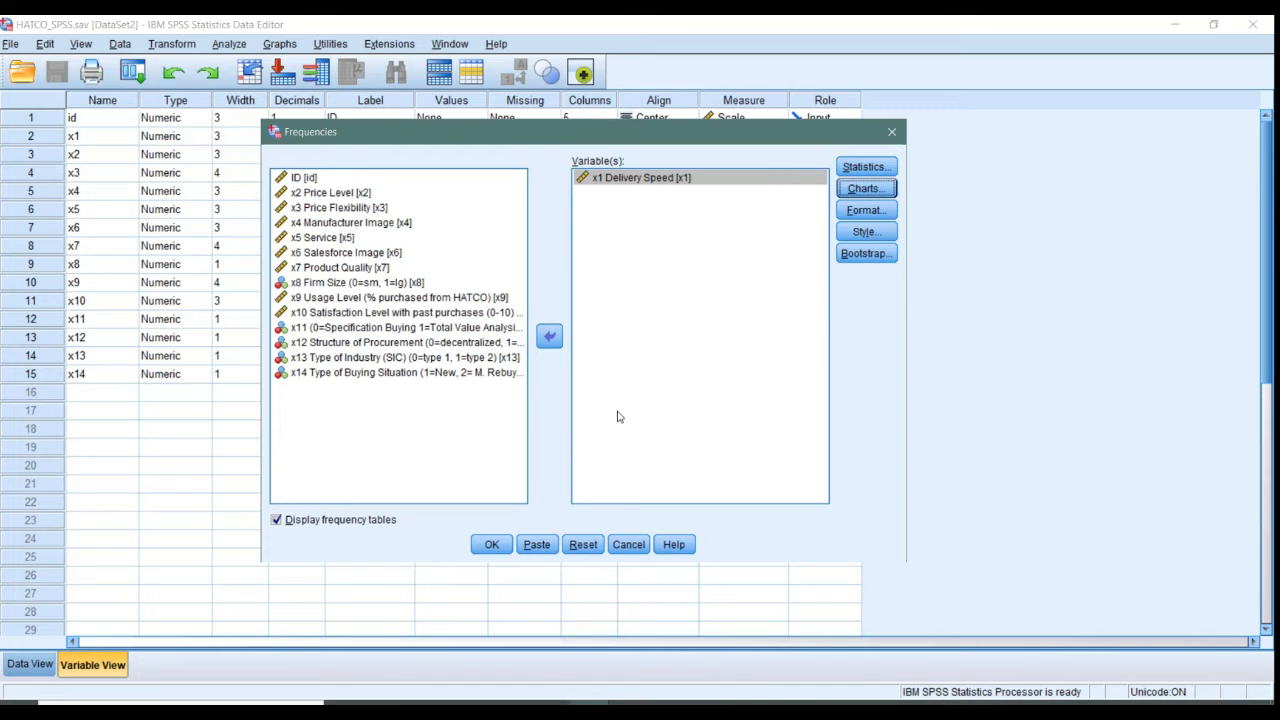
{"action": "left_click", "coordinate": [891, 133]}
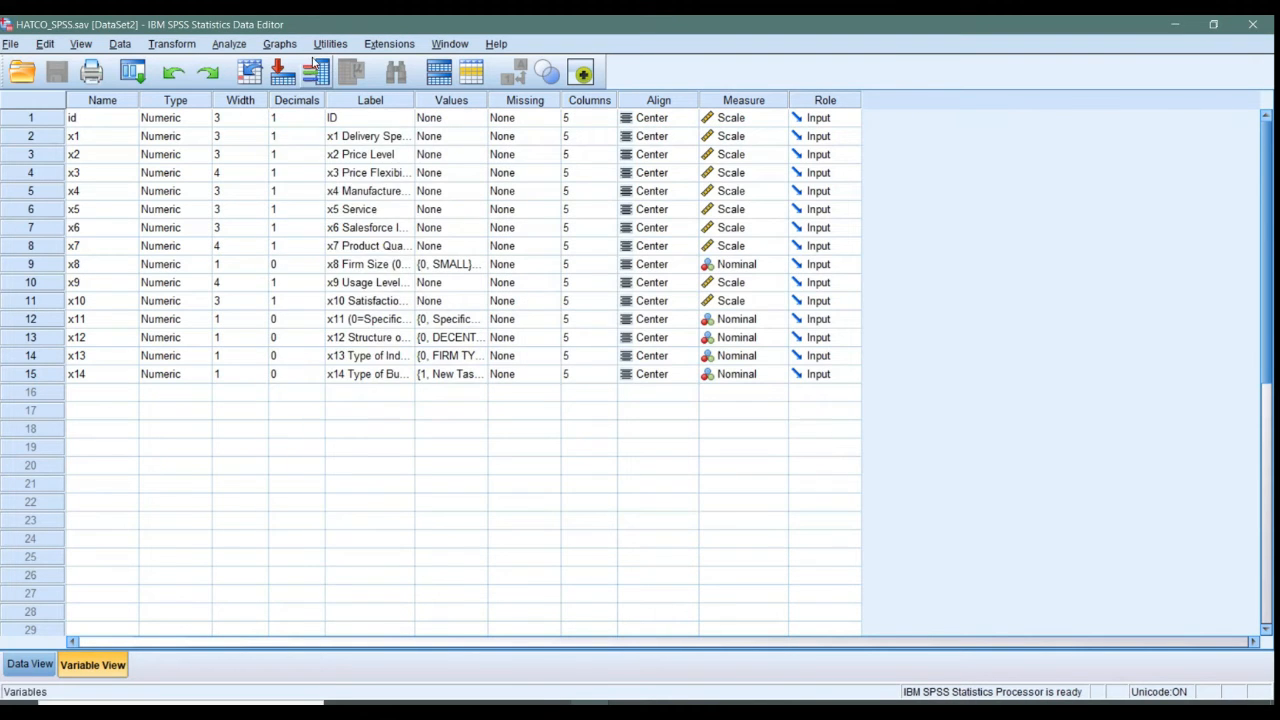
Reopen the Frequencies analysis and show variable labels instead of variable names in its source list.
{"action": "left_click", "coordinate": [229, 44]}
{"action": "mouse_move", "coordinate": [258, 93]}
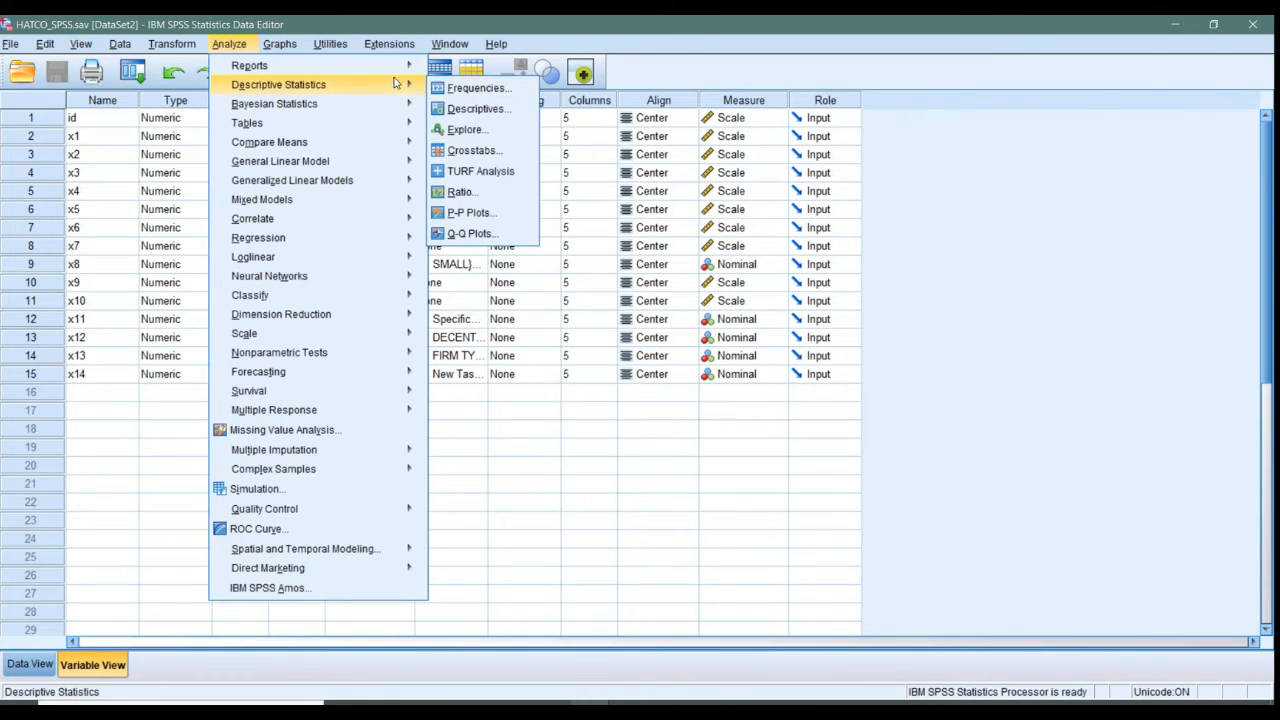
{"action": "left_click", "coordinate": [474, 88]}
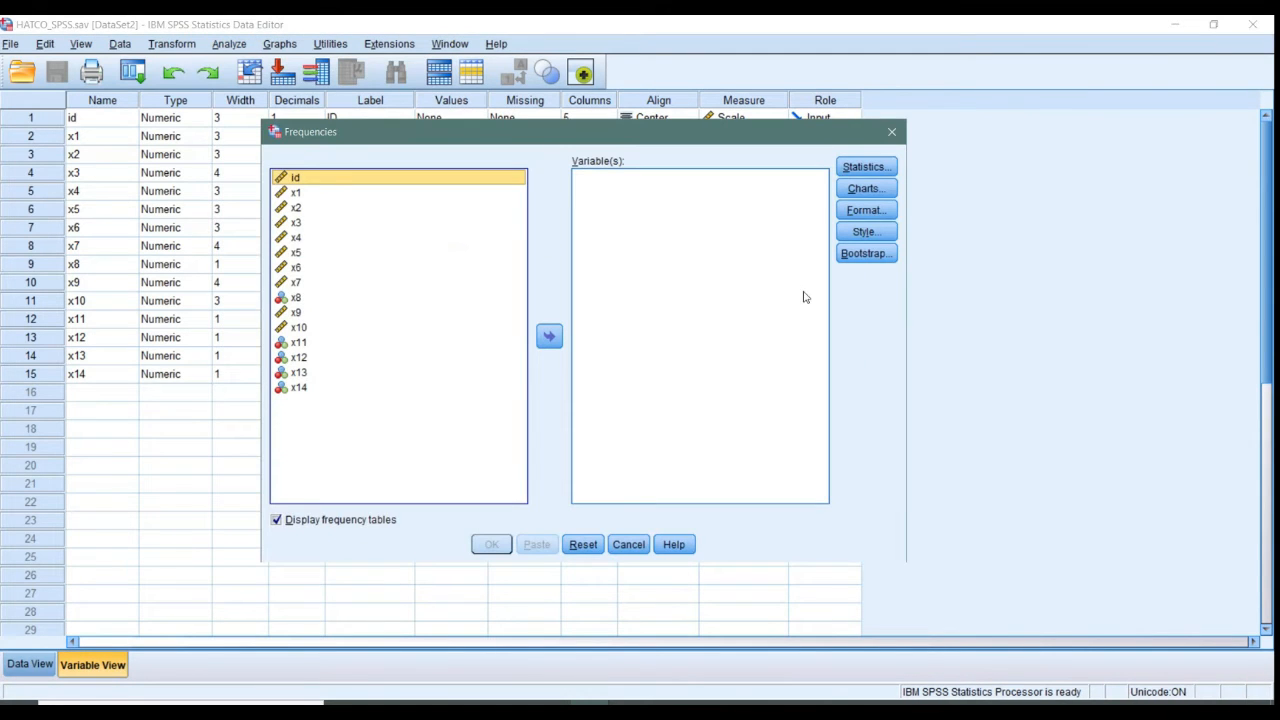
{"action": "left_click", "coordinate": [857, 195]}
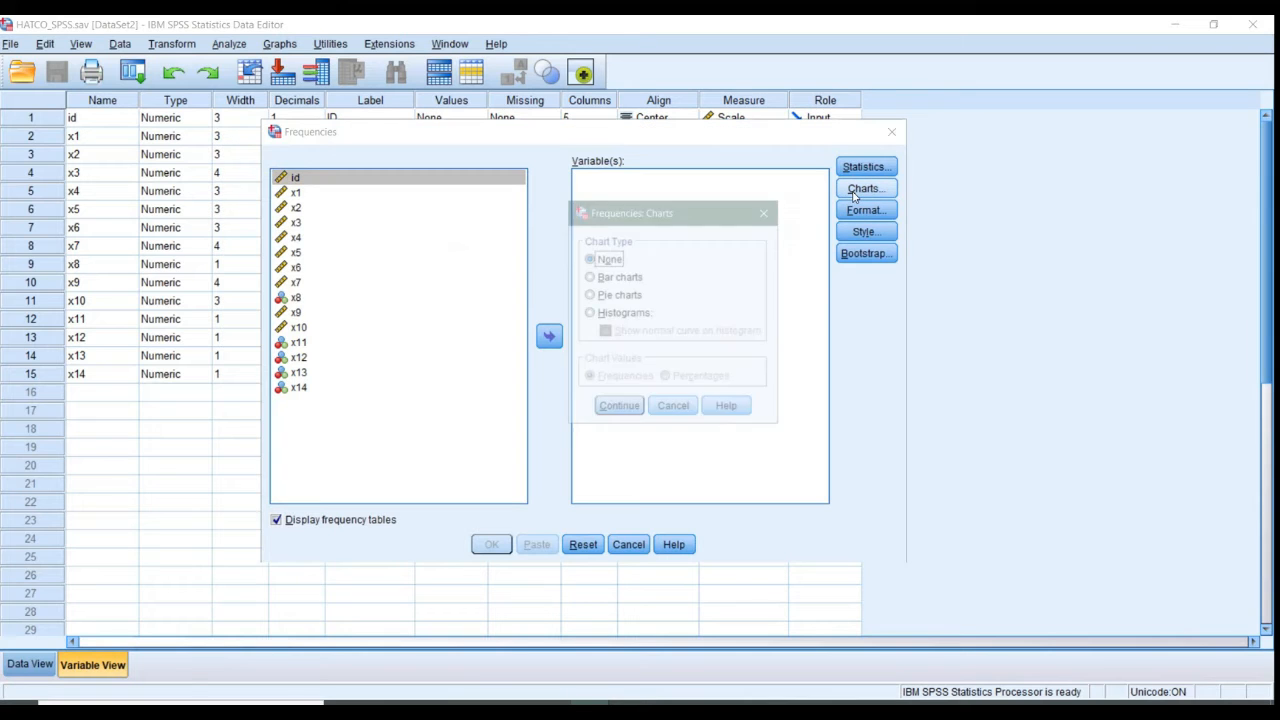
{"action": "left_click", "coordinate": [767, 210]}
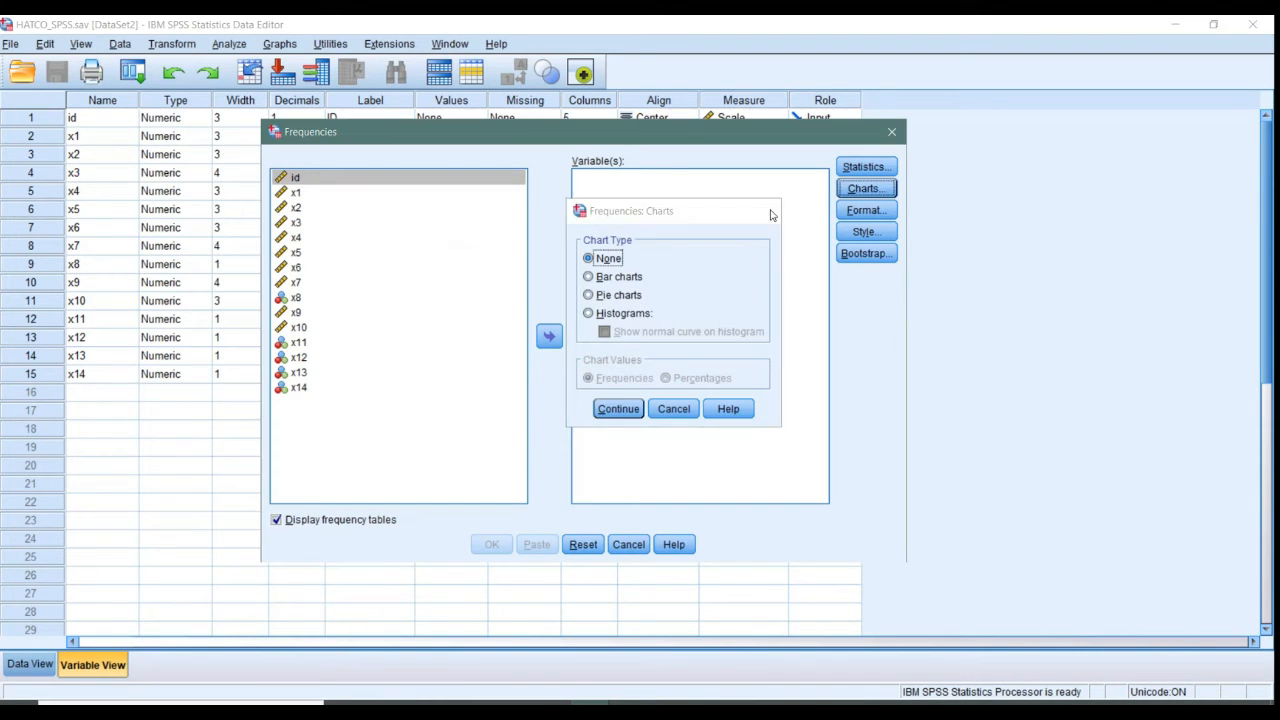
{"action": "right_click", "coordinate": [291, 242]}
{"action": "left_click", "coordinate": [366, 279]}
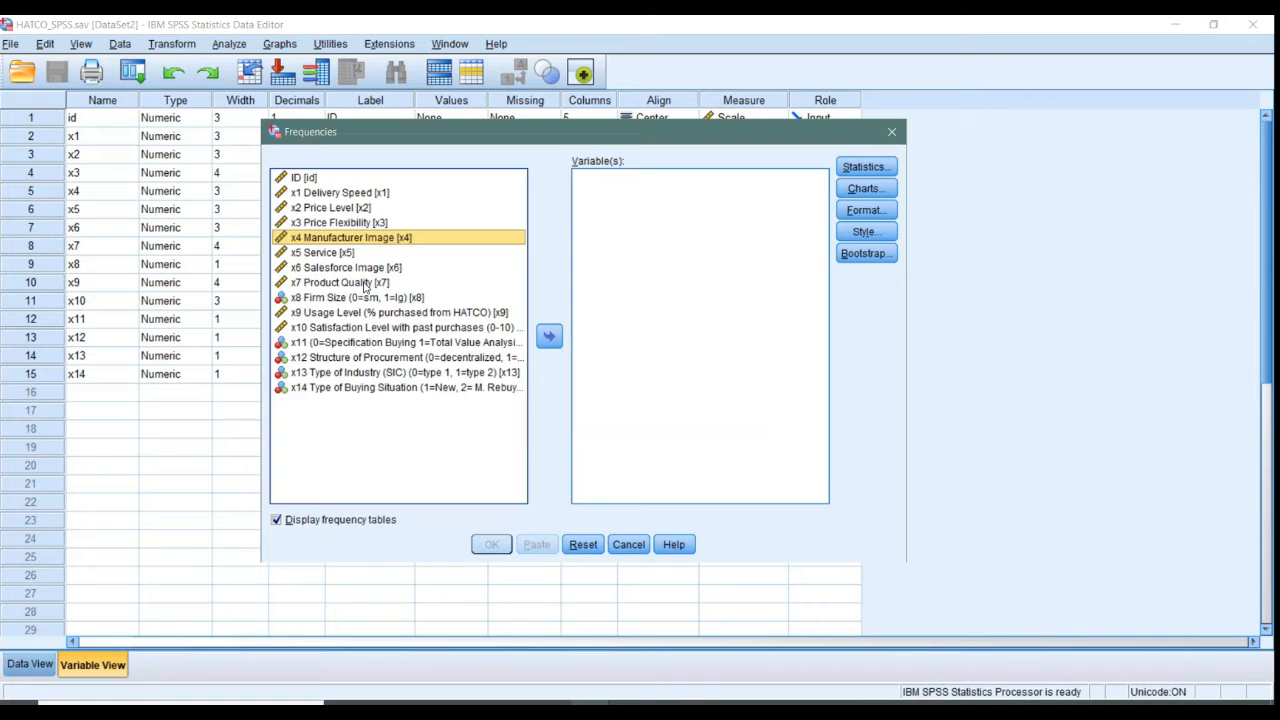
Add x1 Delivery Speed to the Frequencies variables and request a histogram with the normal curve shown.
{"action": "left_click", "coordinate": [338, 195]}
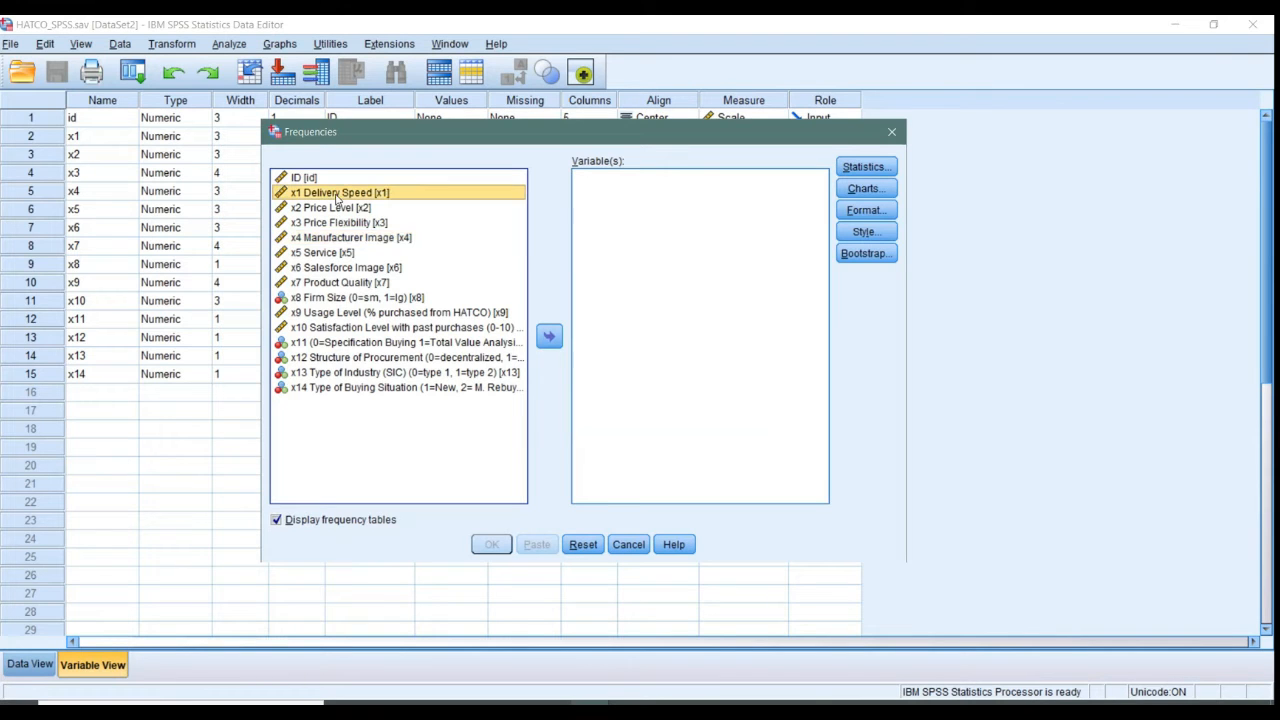
{"action": "left_click", "coordinate": [548, 337]}
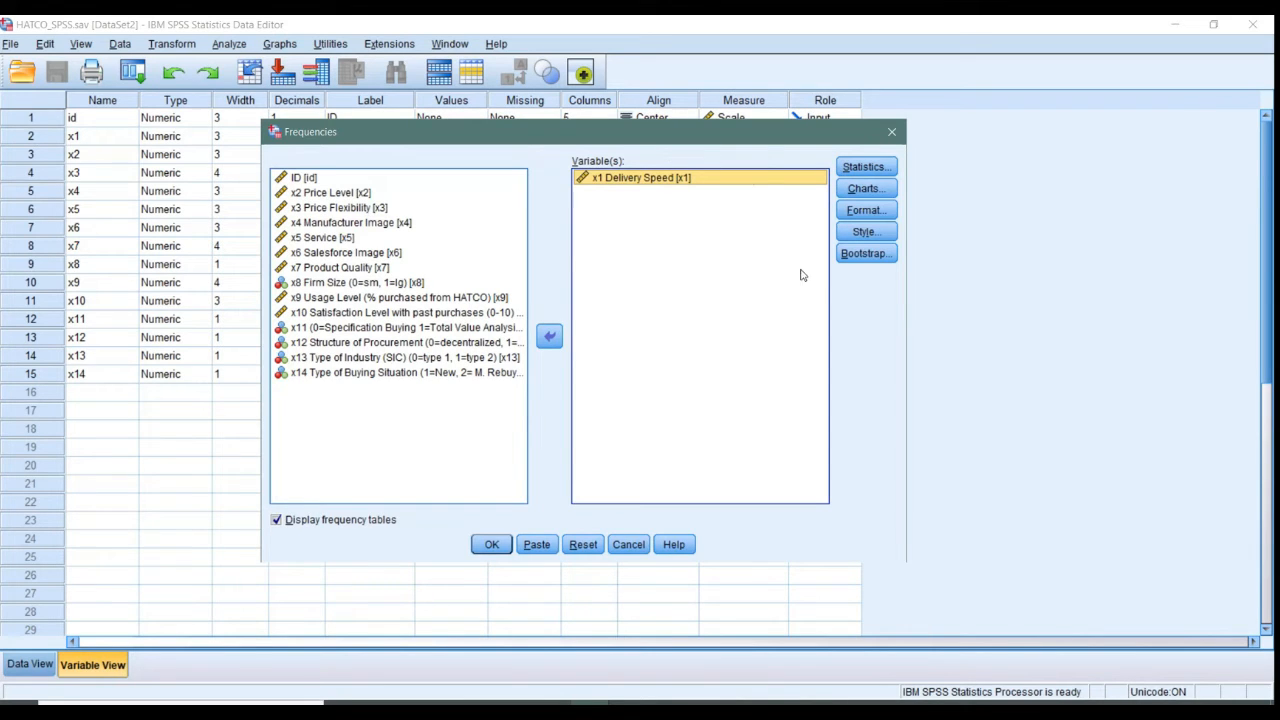
{"action": "left_click", "coordinate": [866, 189]}
{"action": "left_click", "coordinate": [617, 314]}
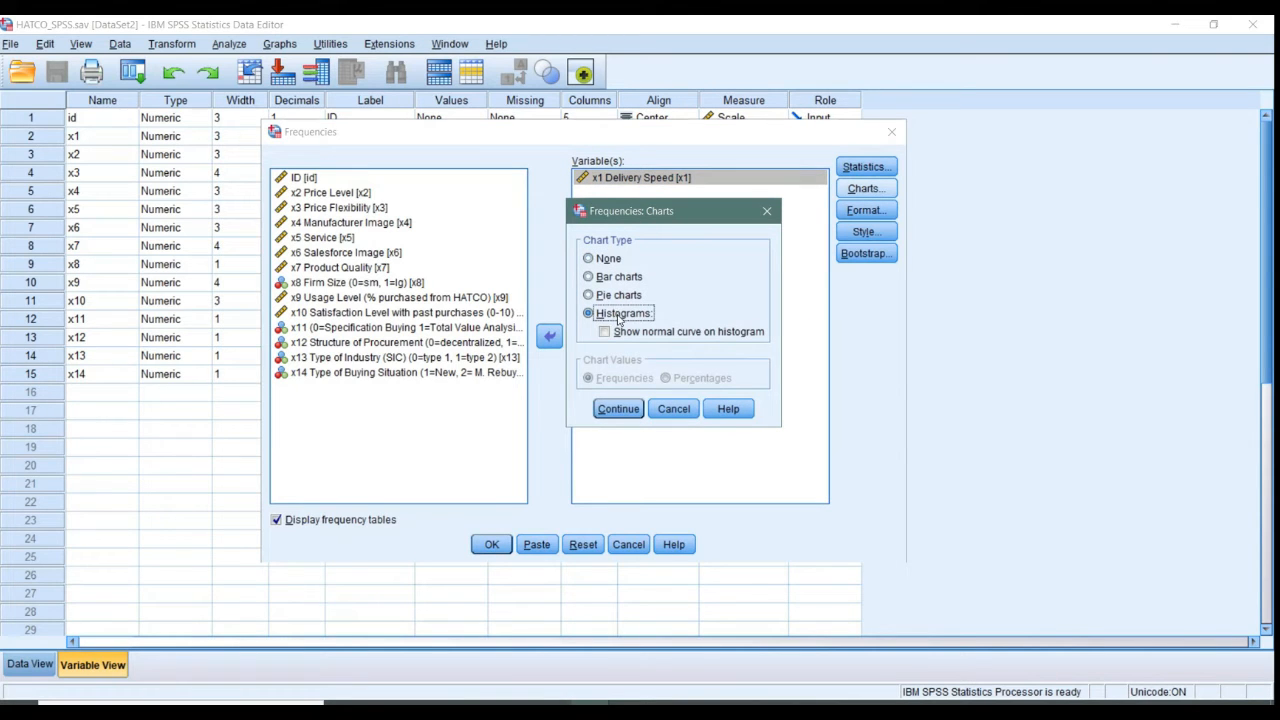
{"action": "left_click", "coordinate": [606, 332]}
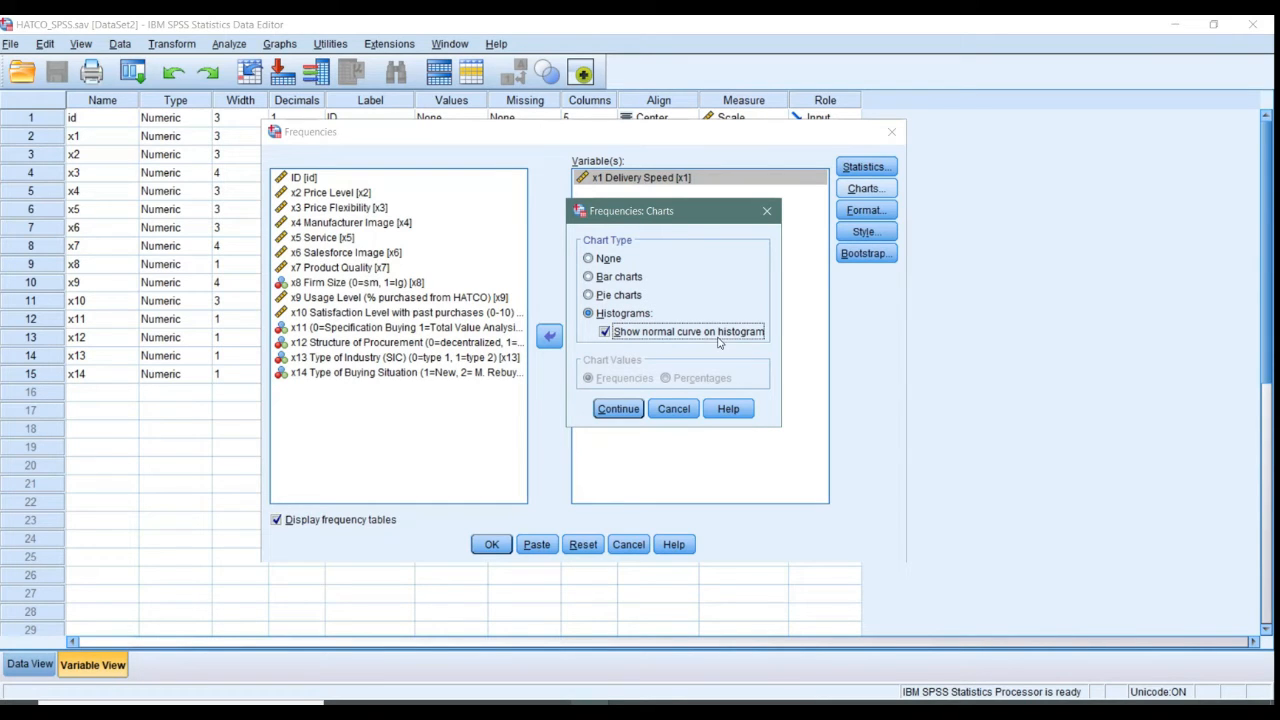
{"action": "left_click", "coordinate": [618, 409]}
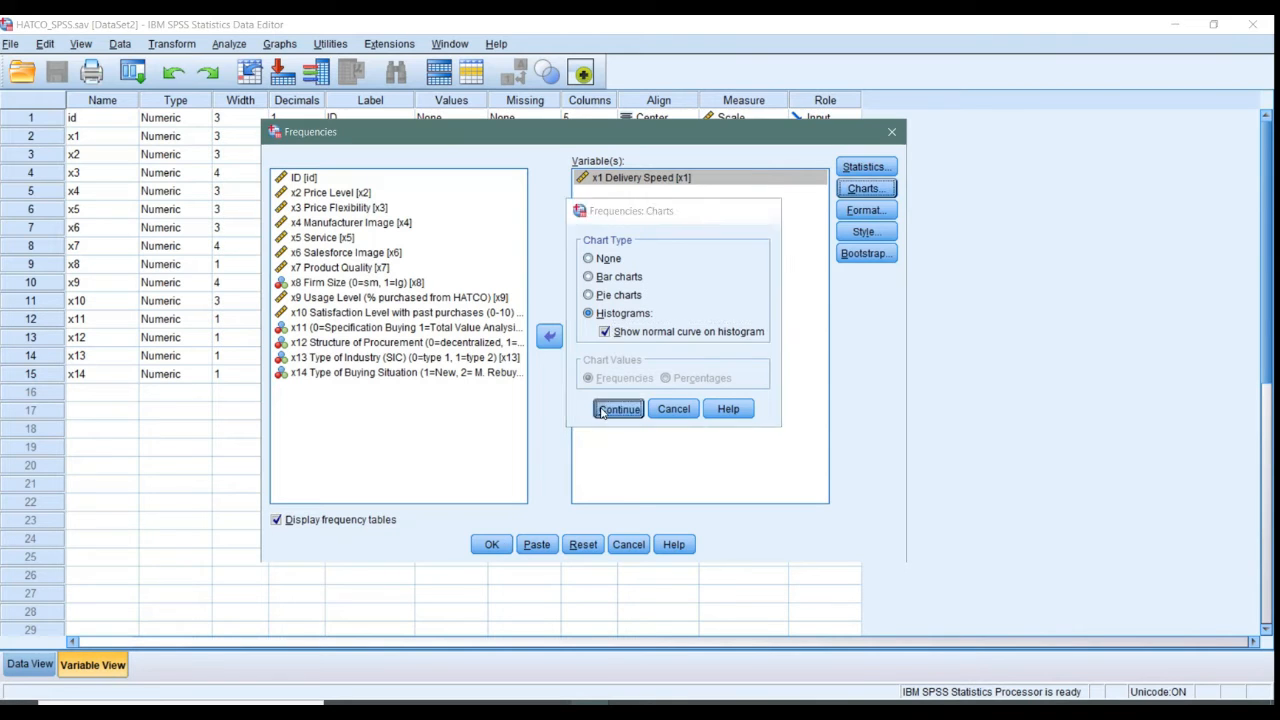
Include the mean, standard deviation, skewness and kurtosis in the Frequencies statistics and run the analysis.
{"action": "left_click", "coordinate": [866, 167]}
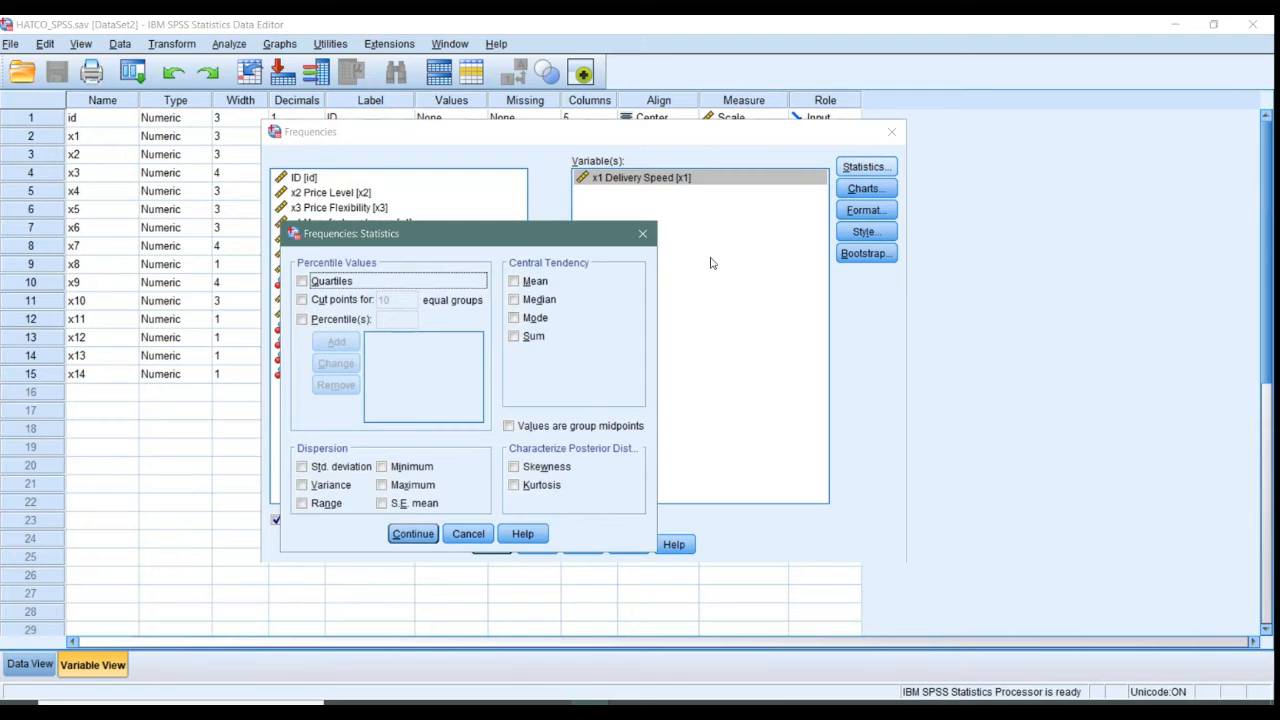
{"action": "left_click", "coordinate": [527, 283]}
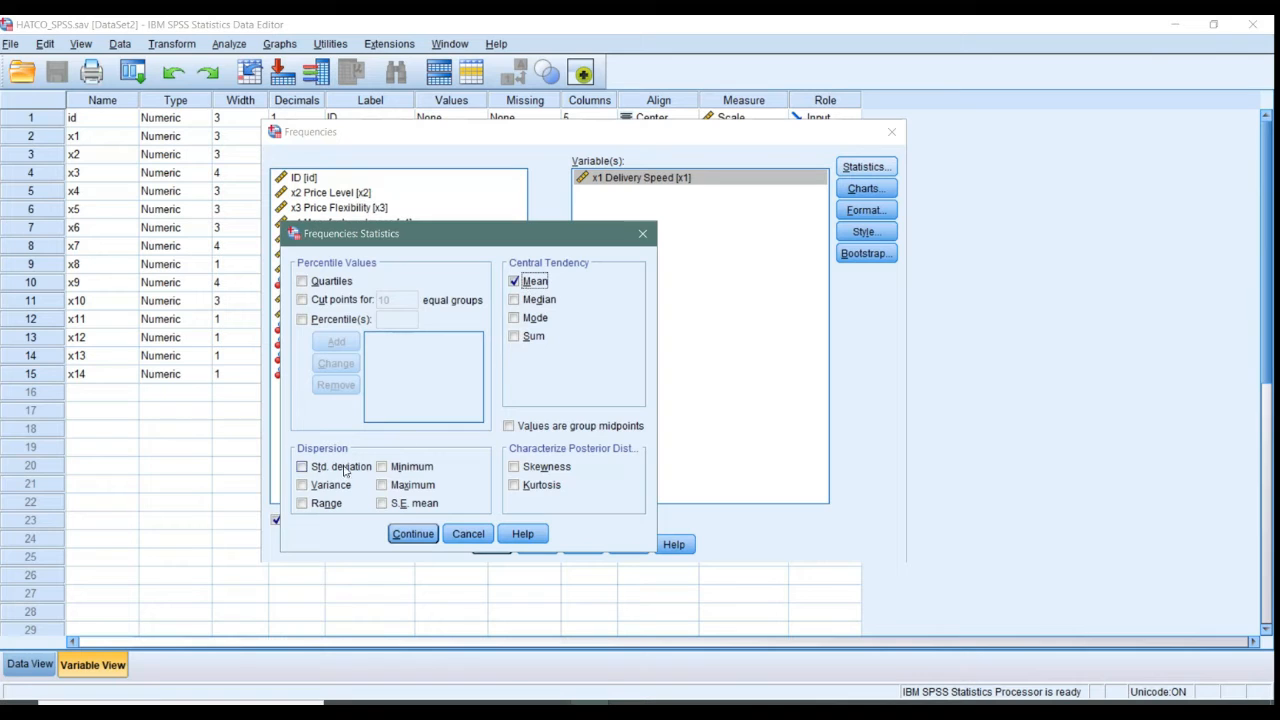
{"action": "left_click", "coordinate": [305, 468]}
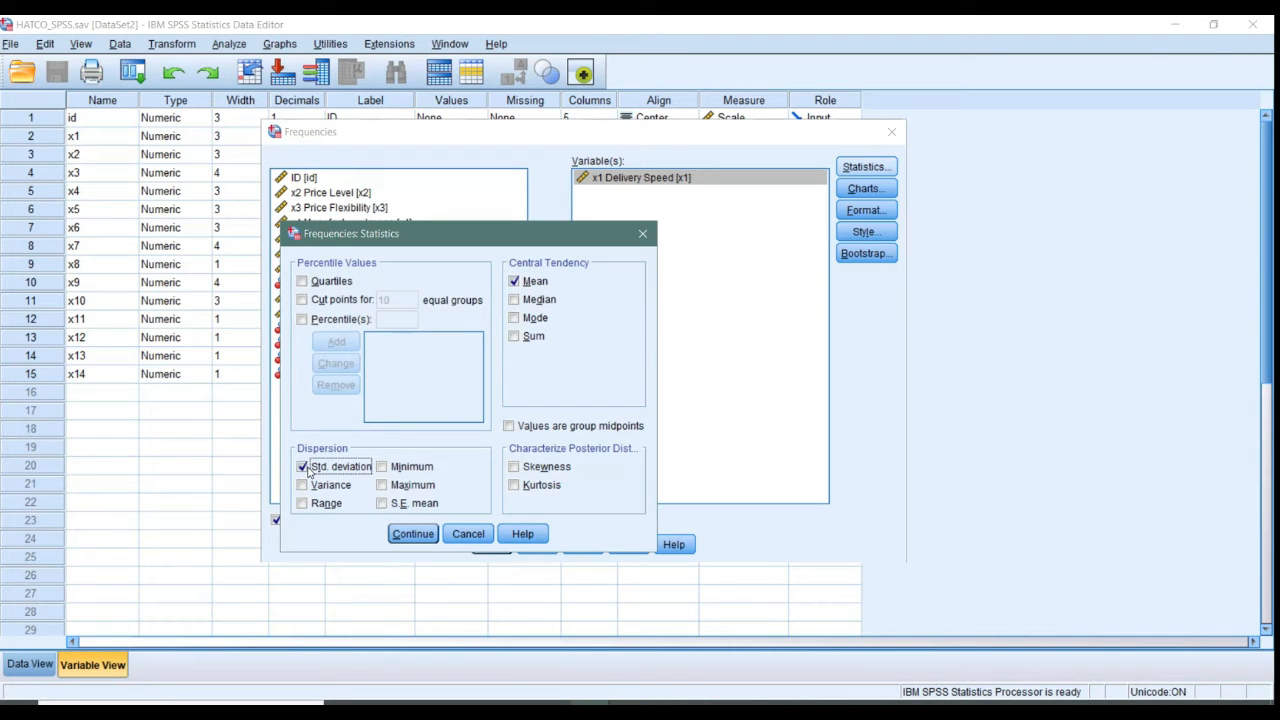
{"action": "left_click", "coordinate": [539, 472]}
{"action": "left_click", "coordinate": [540, 490]}
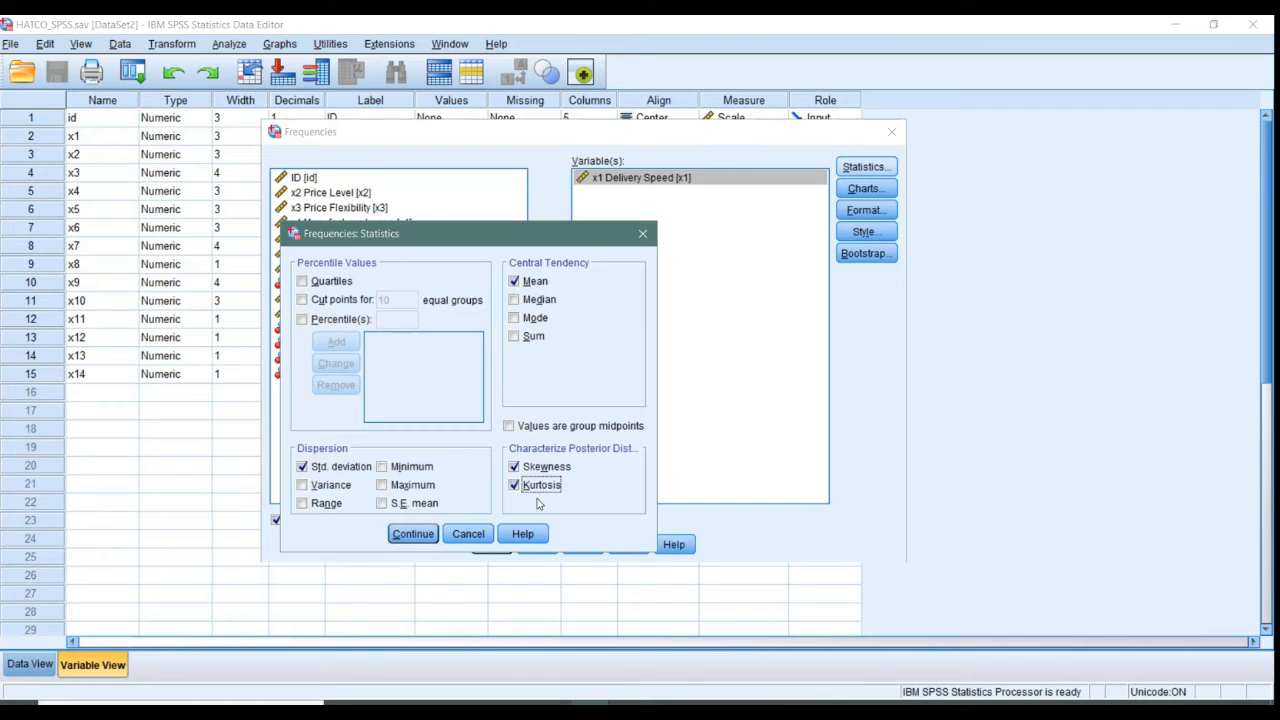
{"action": "left_click", "coordinate": [411, 534]}
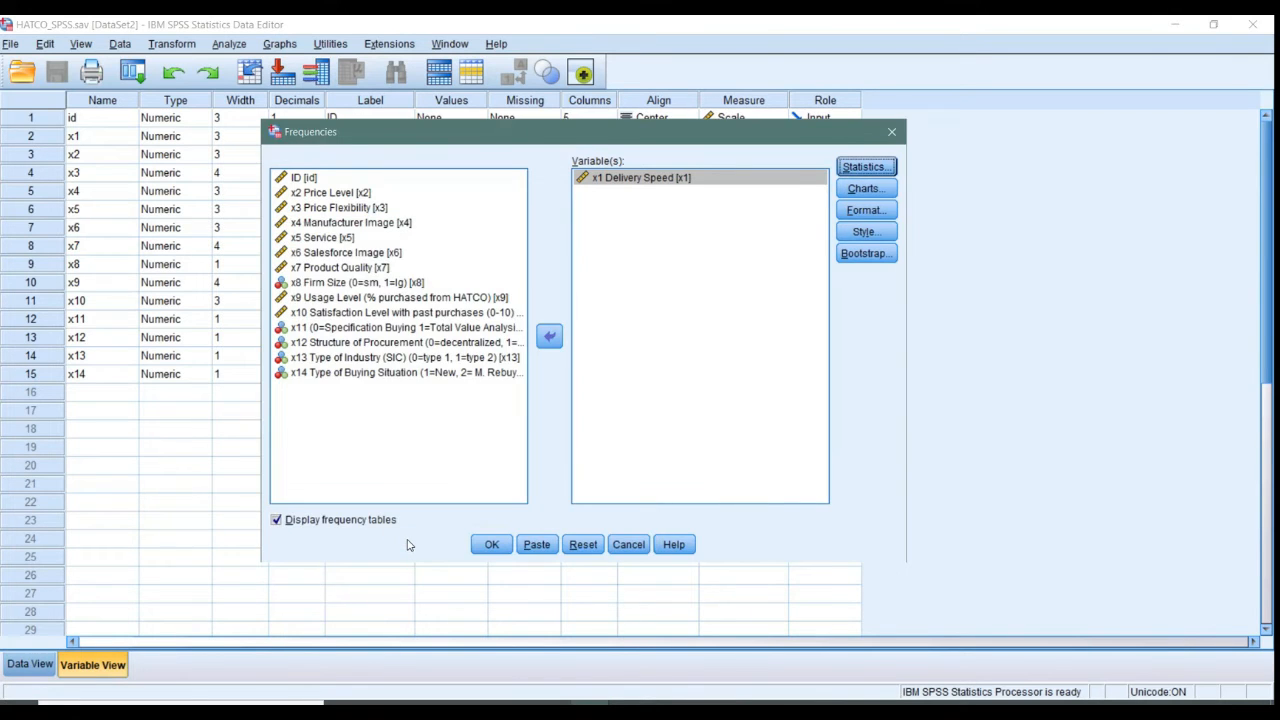
{"action": "left_click", "coordinate": [491, 544]}
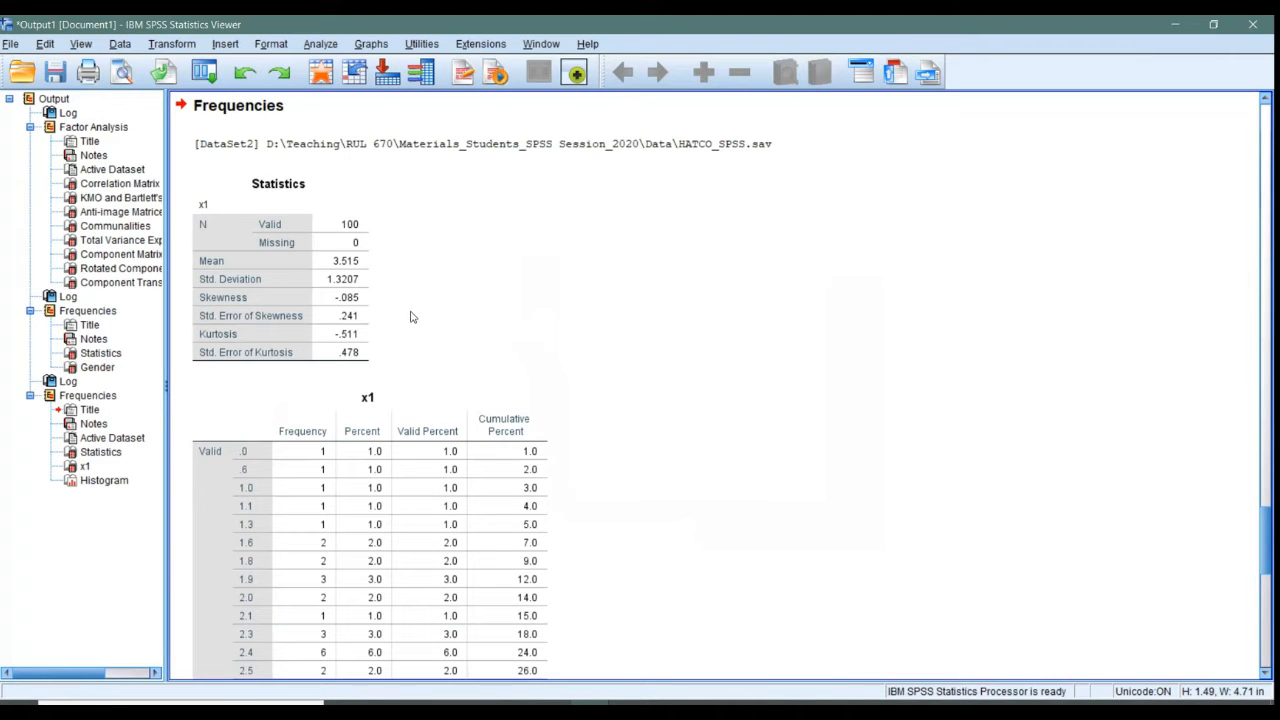
Compare the x1 Statistics table with the skewness and kurtosis criteria on the normality testing slide, returning to the SPSS output.
{"action": "left_click", "coordinate": [287, 248]}
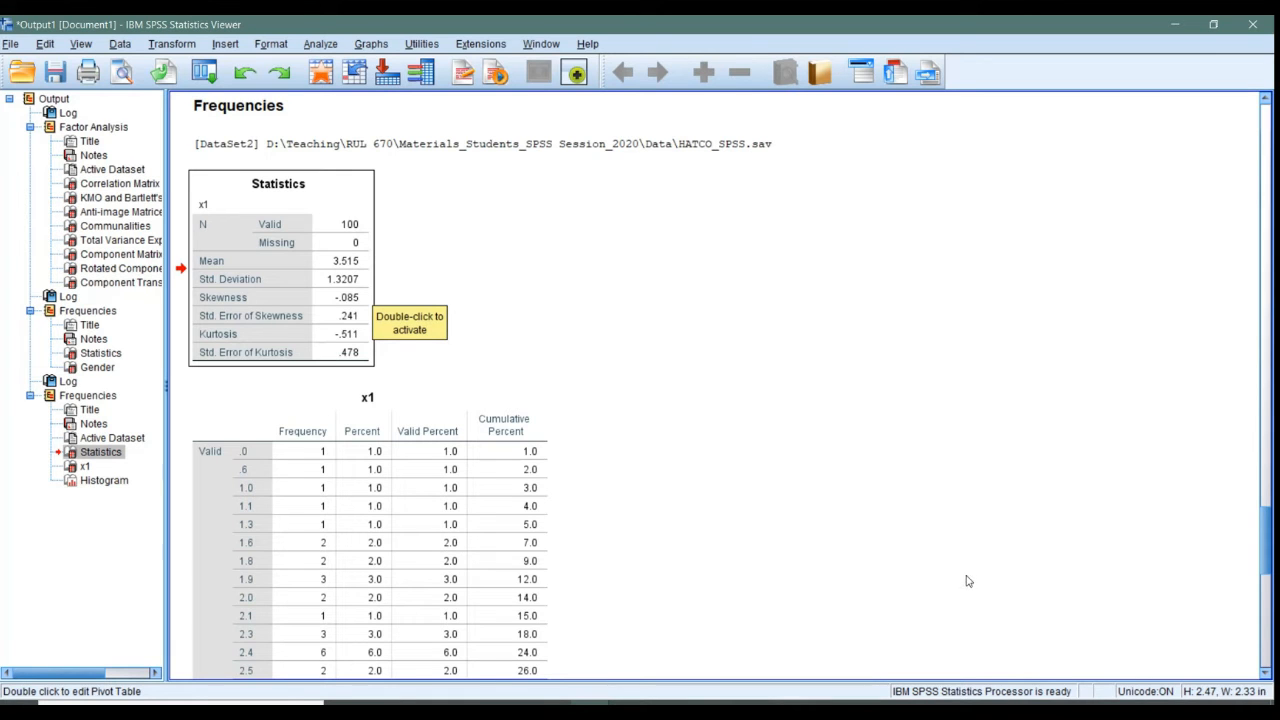
{"action": "mouse_move", "coordinate": [970, 708]}
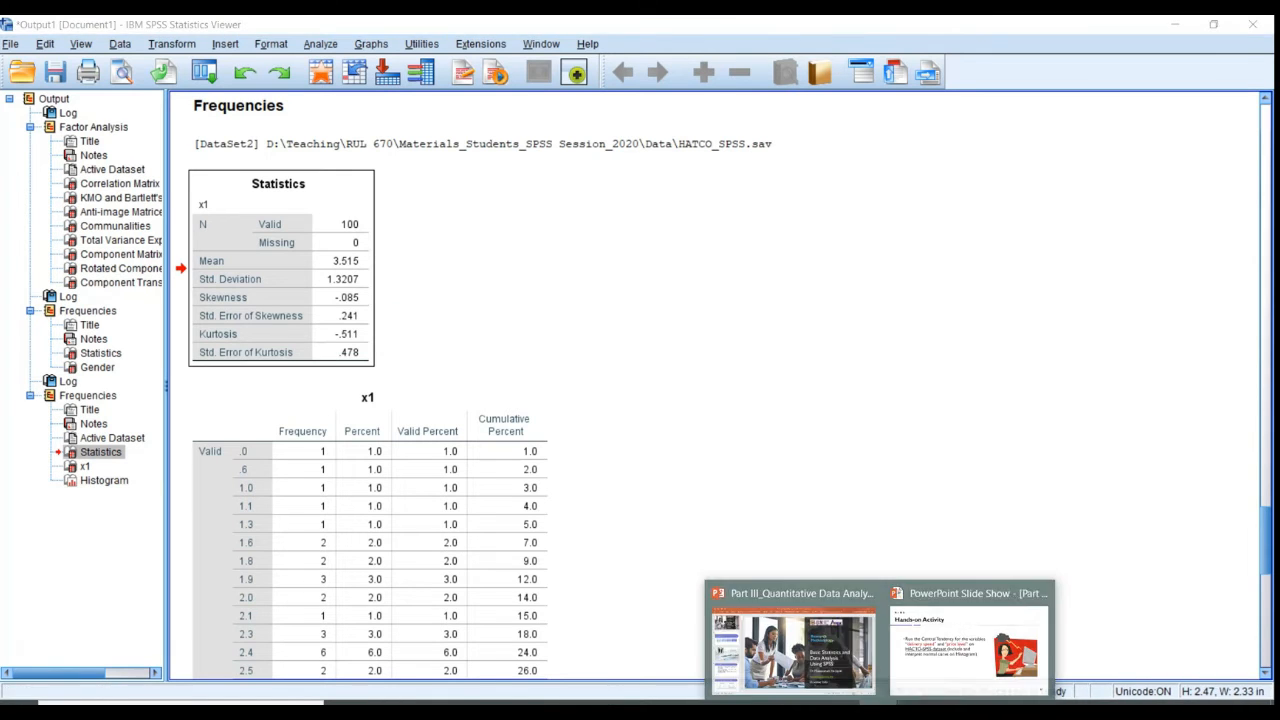
{"action": "left_click", "coordinate": [962, 645]}
{"action": "key", "text": "Left"}
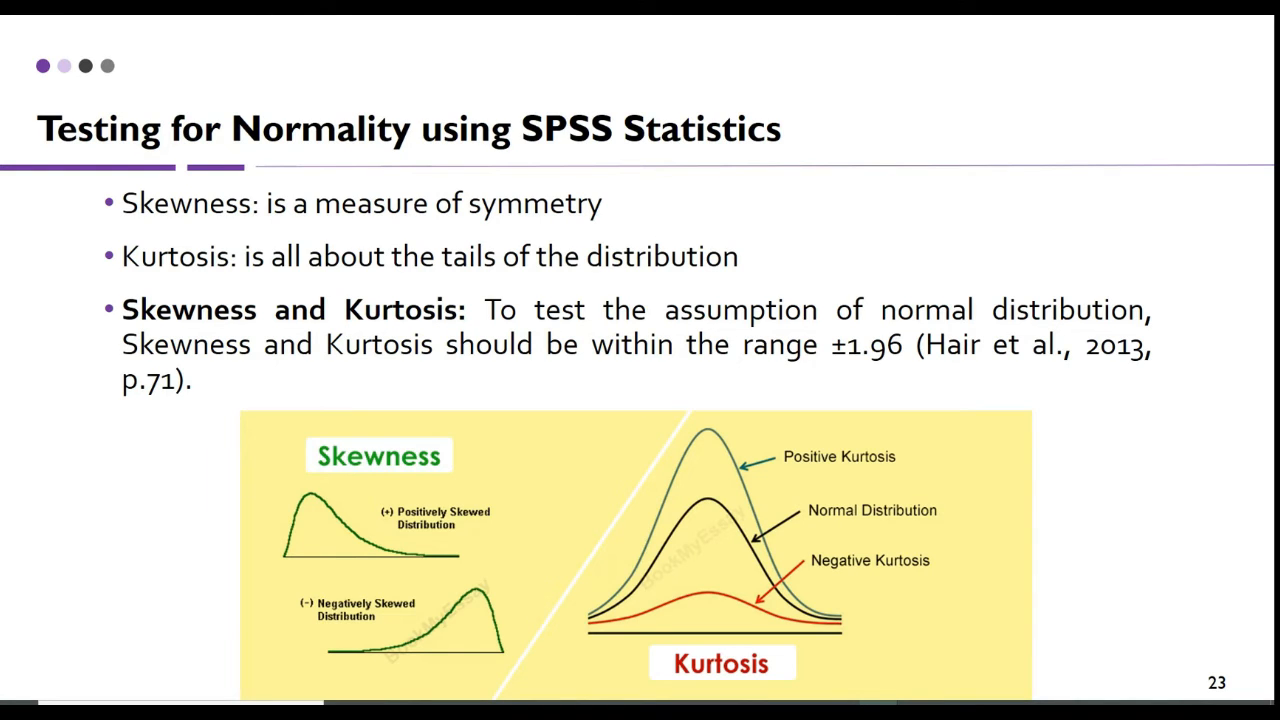
{"action": "key", "text": "Right"}
{"action": "key", "text": "Right"}
{"action": "key", "text": "Left"}
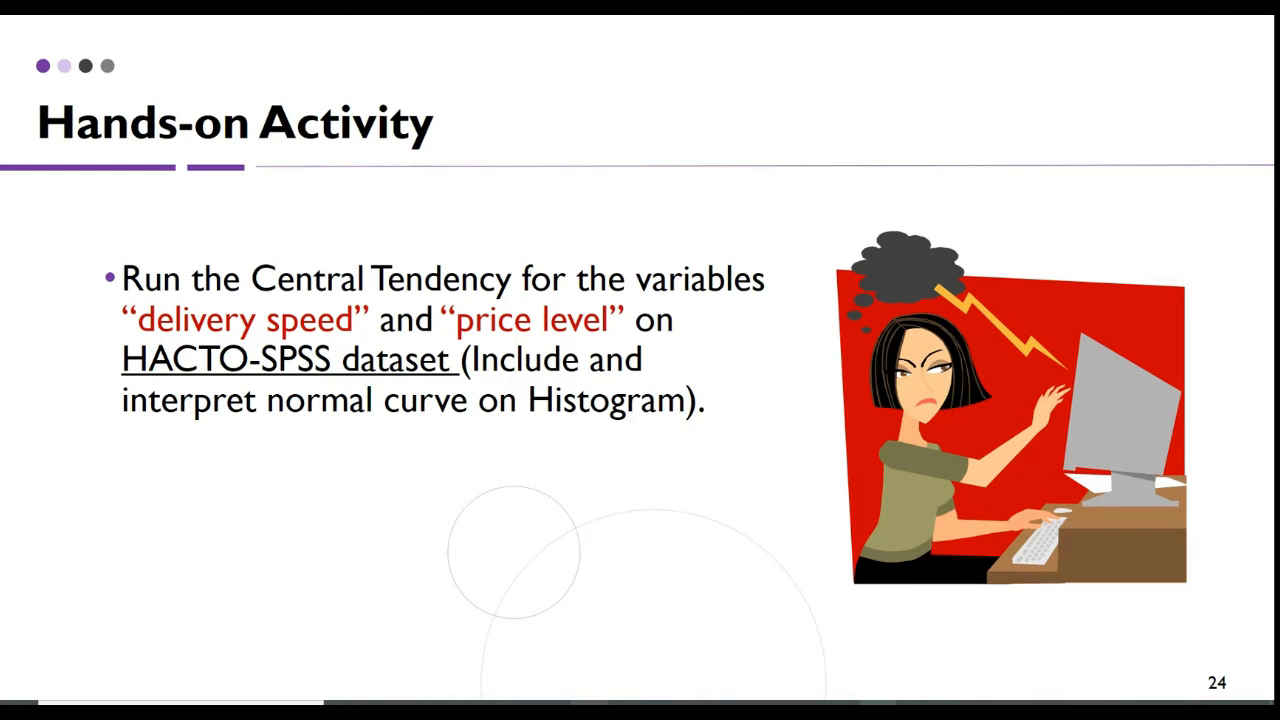
{"action": "mouse_move", "coordinate": [586, 712]}
{"action": "left_click", "coordinate": [414, 640]}
{"action": "left_click", "coordinate": [346, 294]}
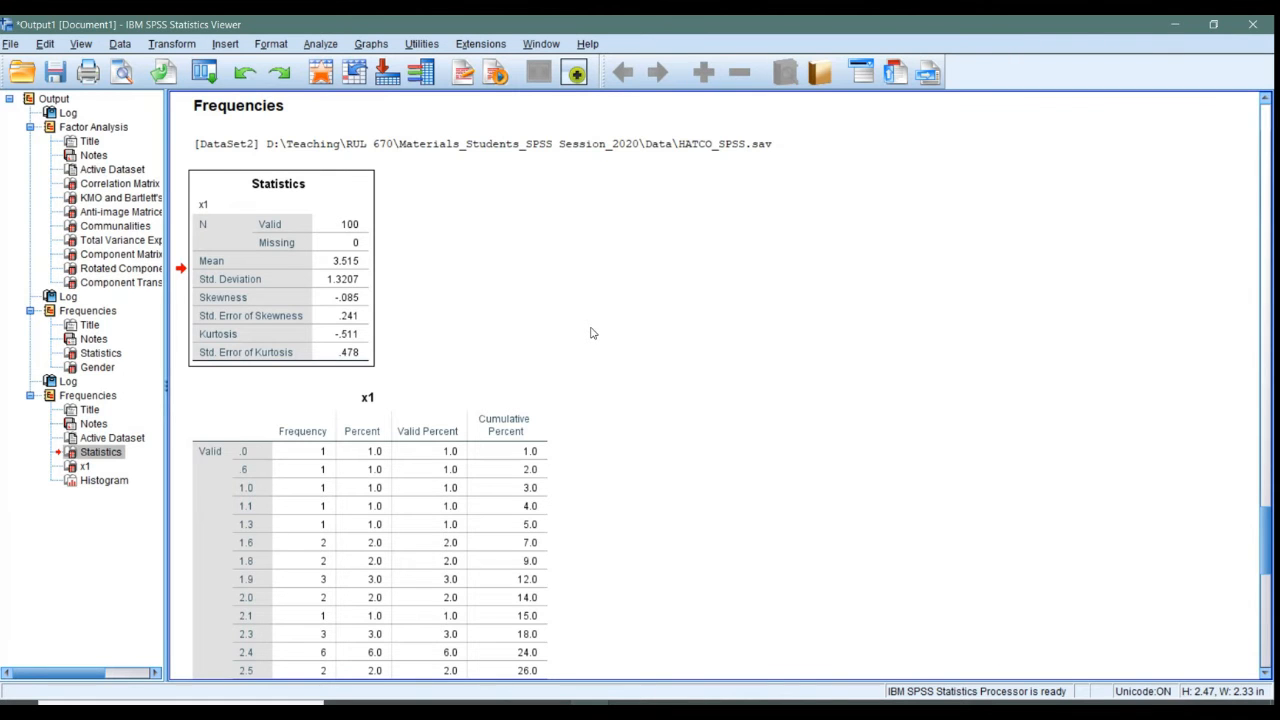
Examine the x1 Delivery Speed histogram with its normal curve alongside the Statistics table in the output.
{"action": "scroll", "coordinate": [591, 334], "scroll_direction": "down", "scroll_amount": 15}
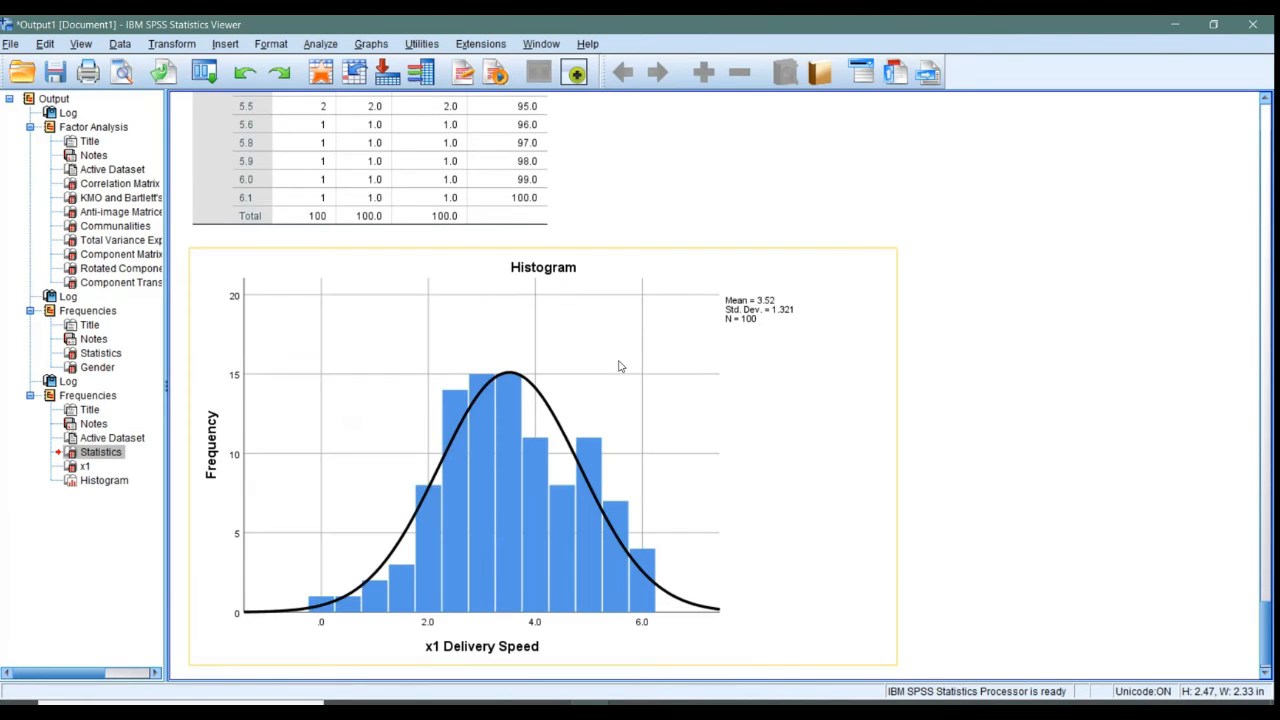
{"action": "scroll", "coordinate": [619, 367], "scroll_direction": "down", "scroll_amount": 1}
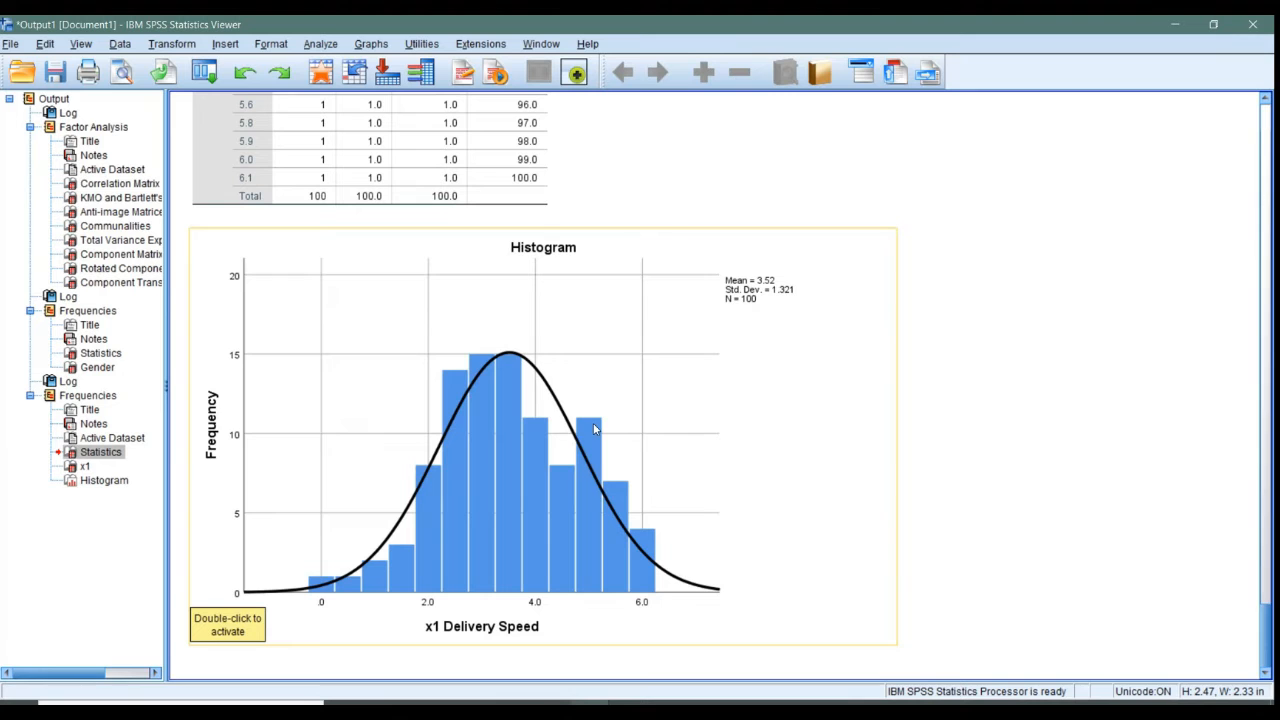
{"action": "left_click", "coordinate": [529, 444]}
{"action": "scroll", "coordinate": [529, 444], "scroll_direction": "up", "scroll_amount": 15}
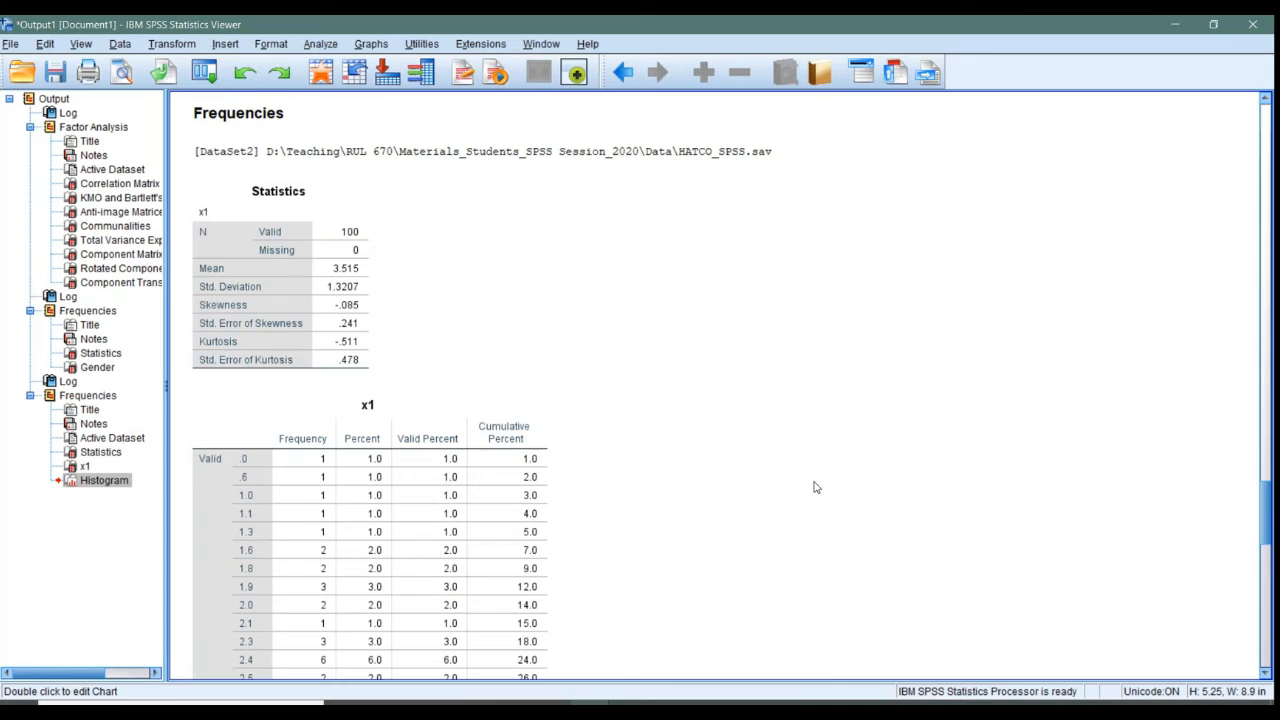
{"action": "scroll", "coordinate": [815, 487], "scroll_direction": "down", "scroll_amount": 15}
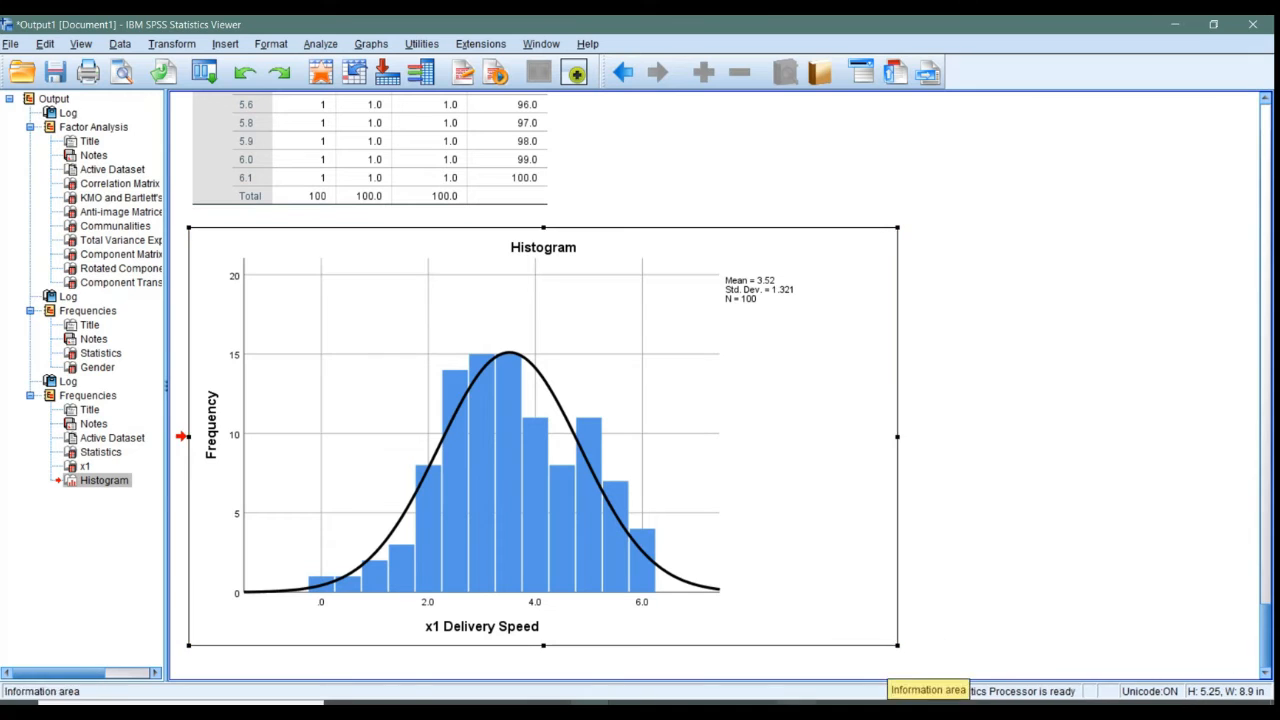
Switch to the PowerPoint slide show and advance to the Data Analysis Part II slide on bivariate and multivariate analyses.
{"action": "left_click", "coordinate": [878, 703]}
{"action": "left_click", "coordinate": [946, 636]}
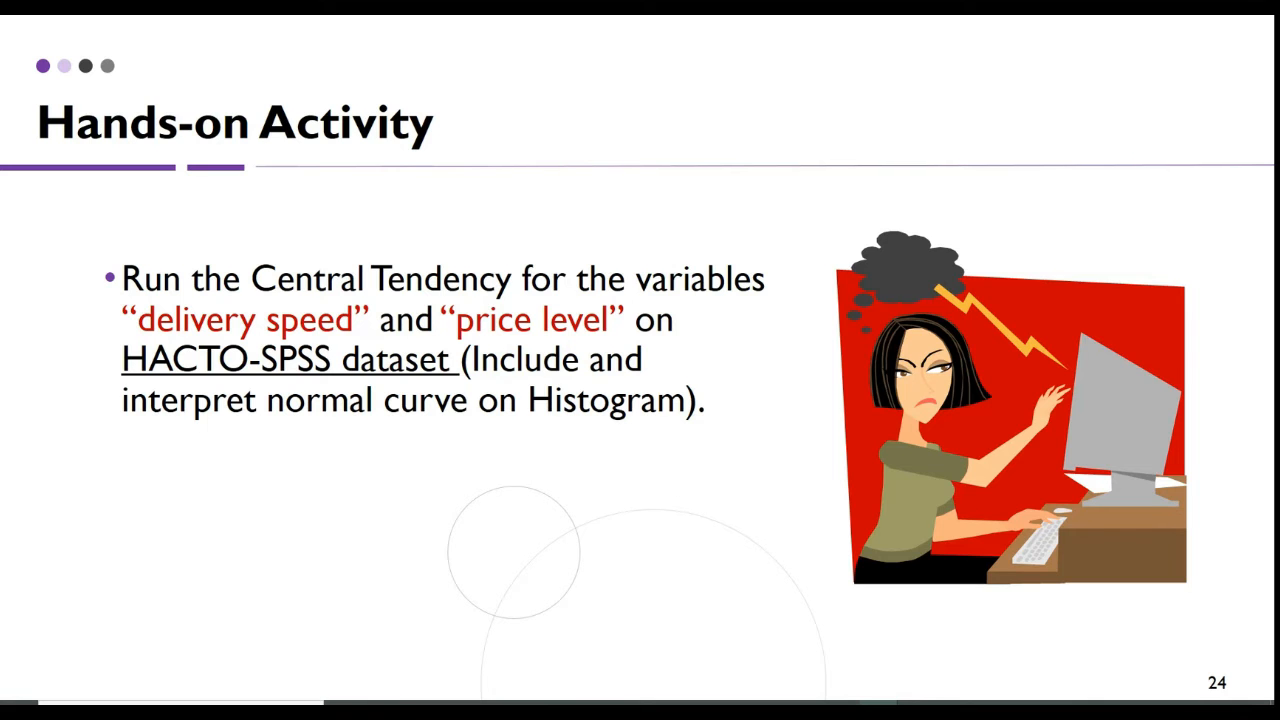
{"action": "key", "text": "Right"}
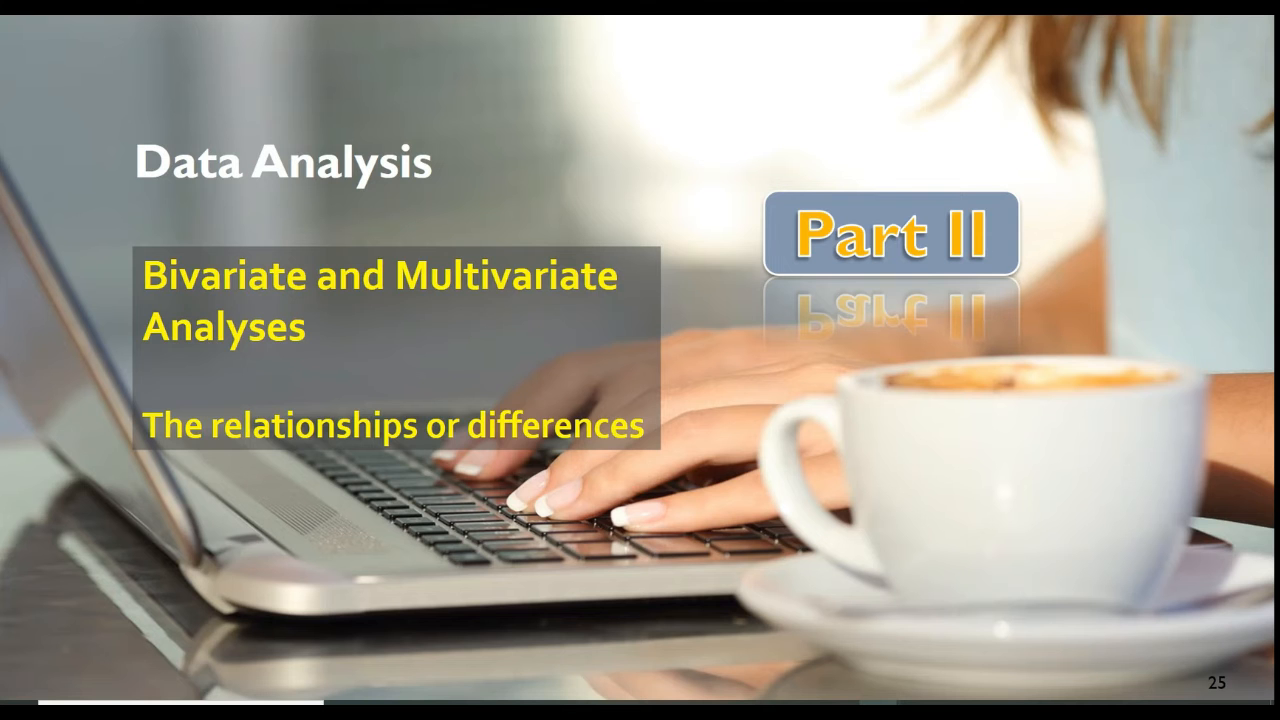